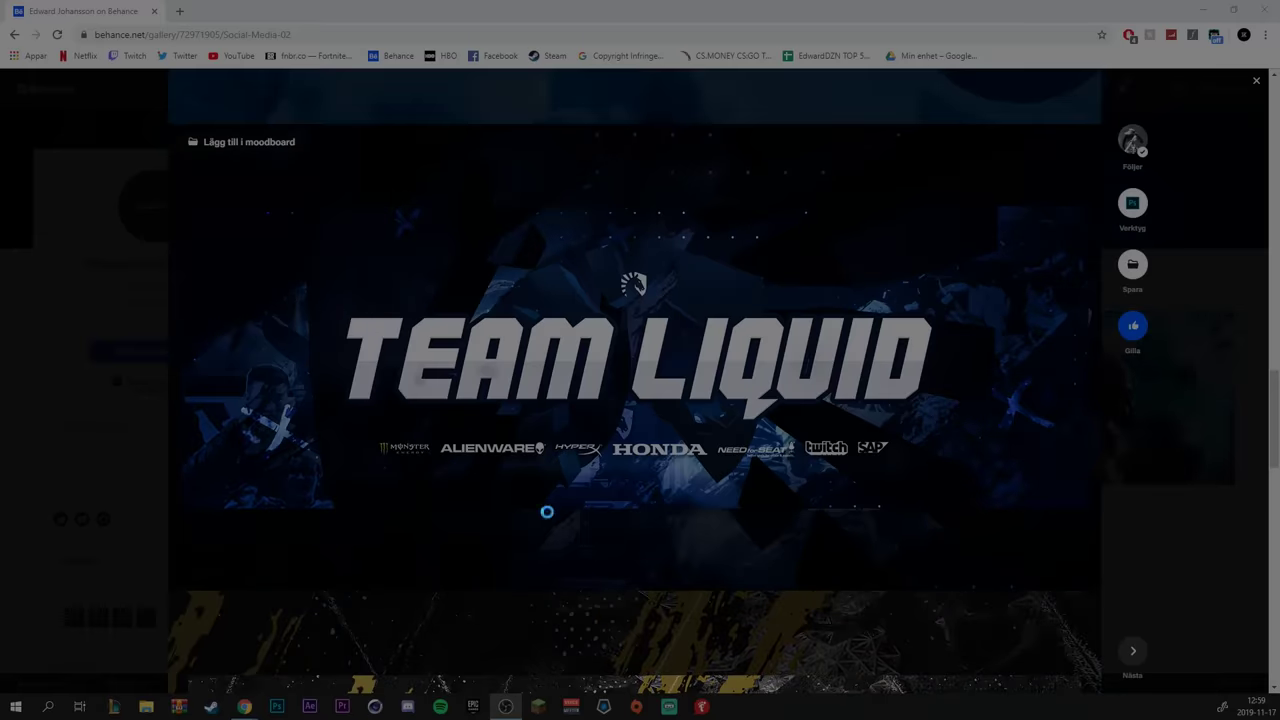
Capture the TEAM LIQUID title from the Behance image and upload it to whatfontis.com for font identification
{"action": "left_click_drag", "start_coordinate": [314, 288], "coordinate": [940, 425]}
{"action": "key", "text": "ctrl+t"}
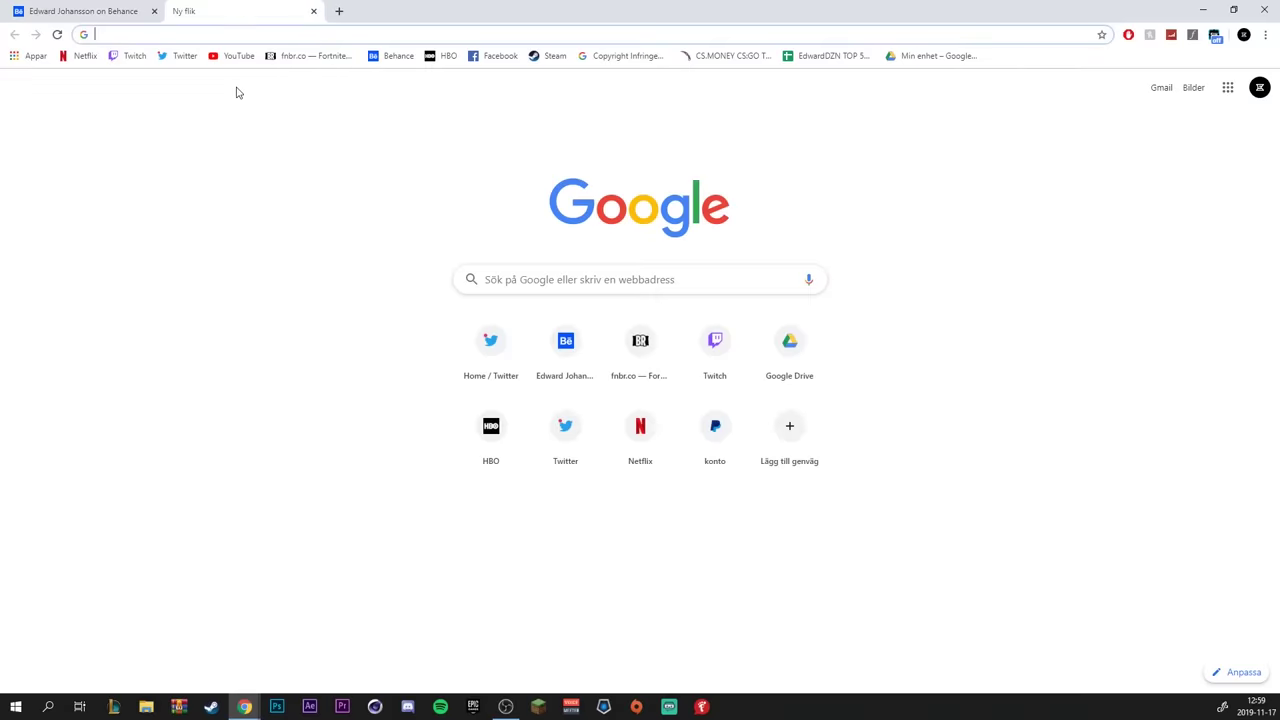
{"action": "type", "text": "whatfontis.com"}
{"action": "key", "text": "Return"}
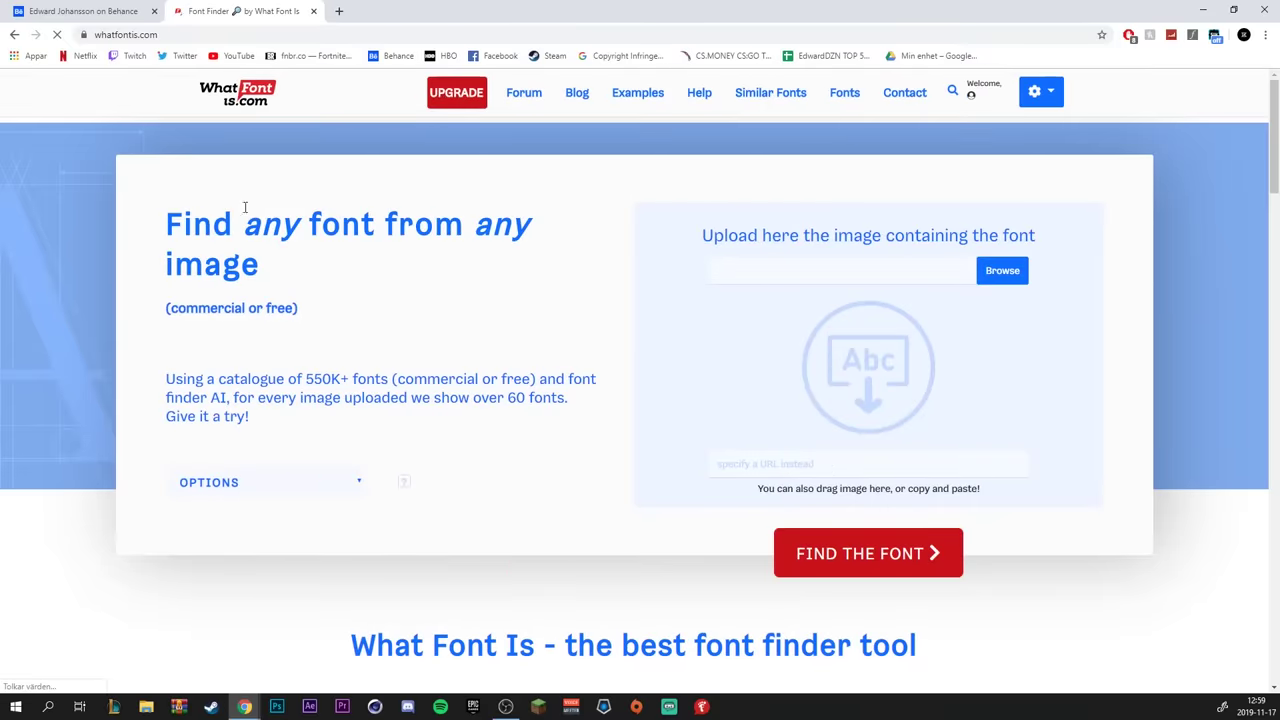
{"action": "key", "text": "ctrl+v"}
{"action": "left_click", "coordinate": [757, 337]}
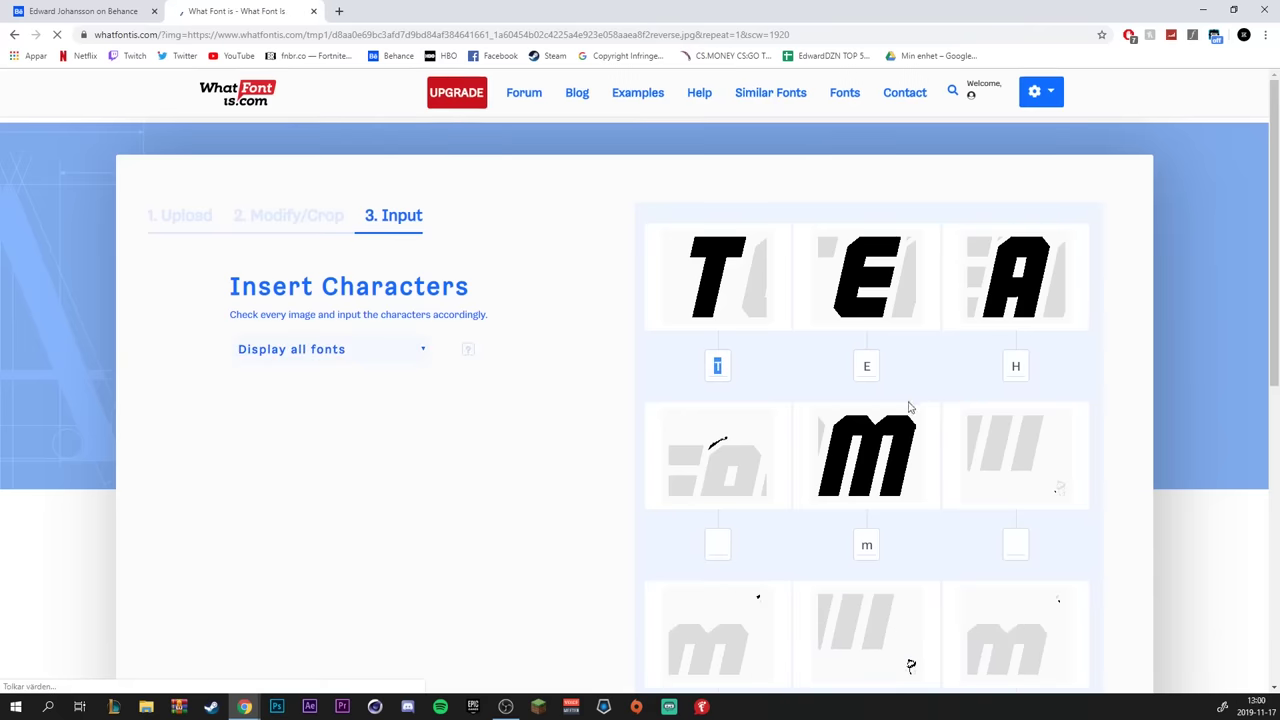
Correct the third detected character to A and run the font search for the uploaded title
{"action": "scroll", "coordinate": [911, 598], "scroll_direction": "down", "scroll_amount": 1}
{"action": "left_click", "coordinate": [1027, 299]}
{"action": "type", "text": "A"}
{"action": "scroll", "coordinate": [909, 480], "scroll_direction": "down", "scroll_amount": 6}
{"action": "left_click", "coordinate": [925, 522]}
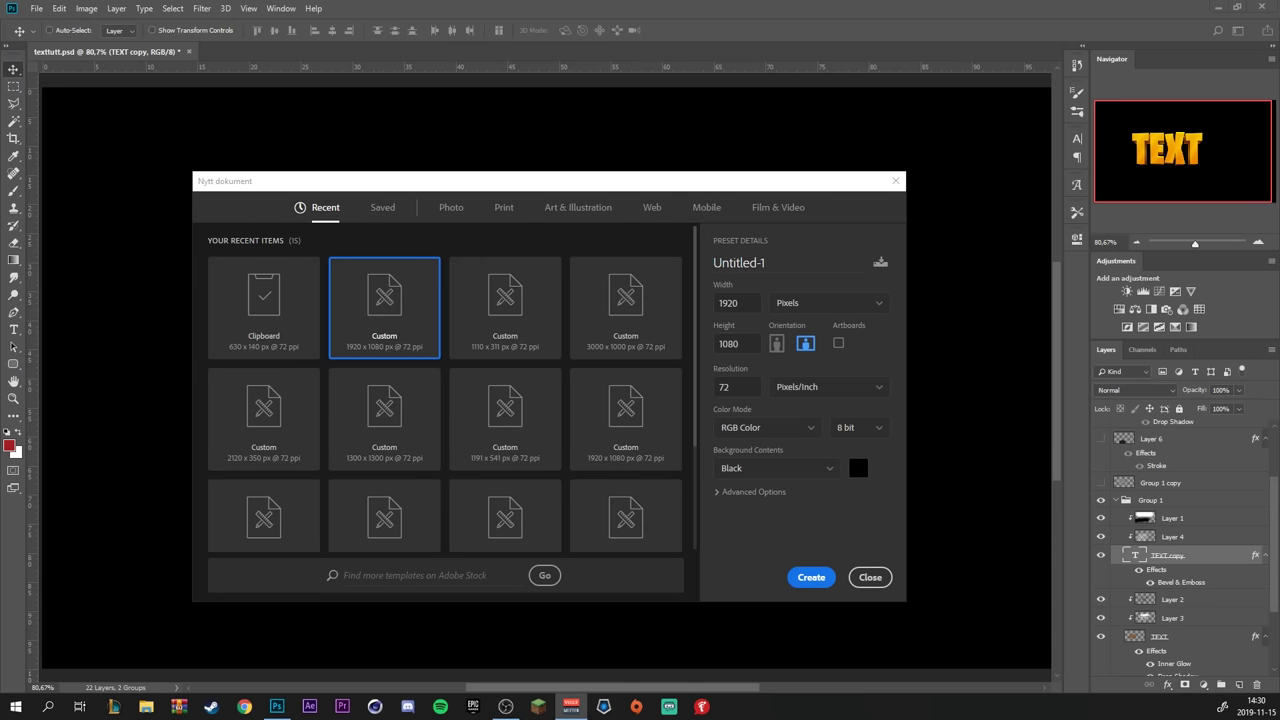
In Photoshop, create a 1920 x 1080 px document with a black background and add orange "TEXT" in Burbank Big Condensed Black
{"action": "left_click", "coordinate": [810, 578]}
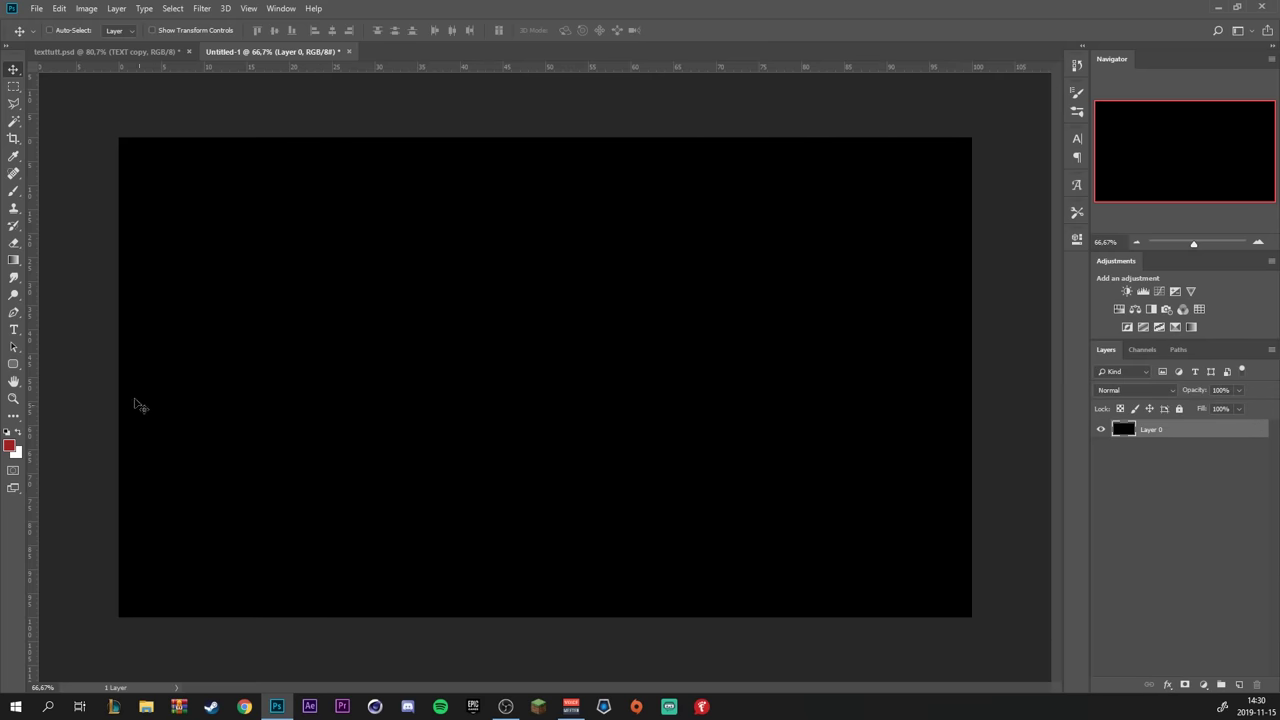
{"action": "left_click", "coordinate": [14, 330]}
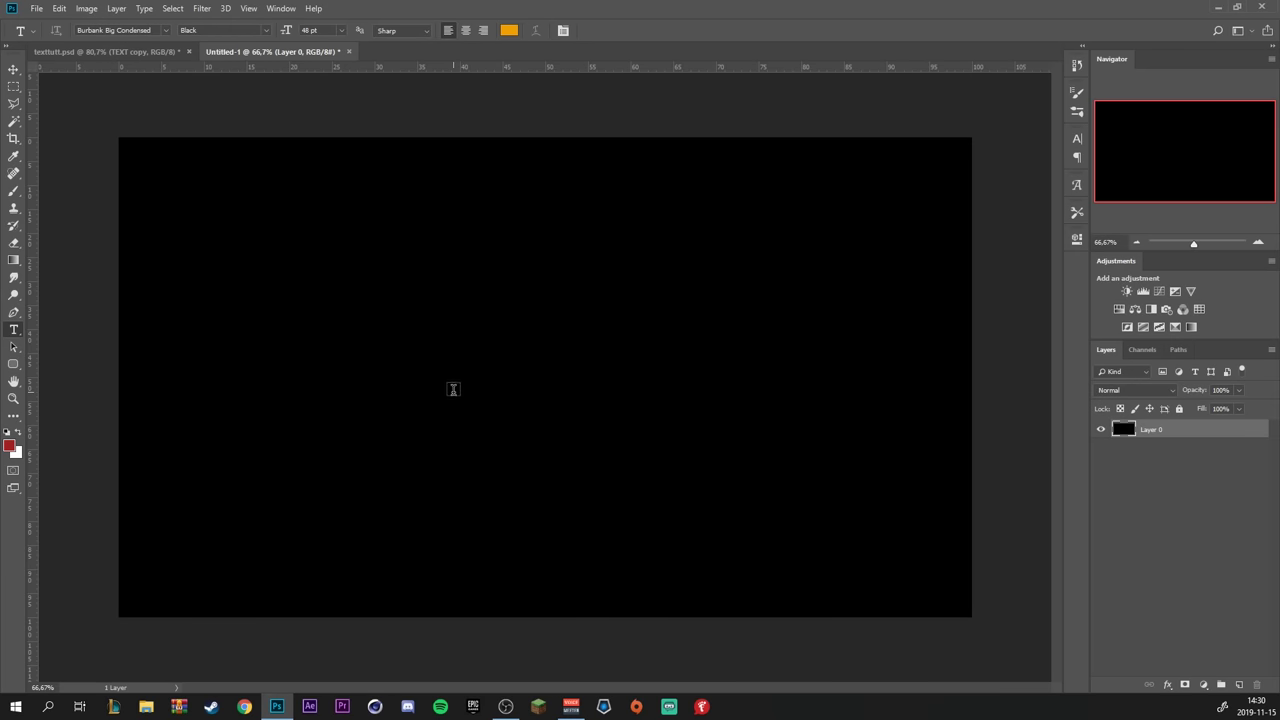
{"action": "left_click", "coordinate": [453, 389]}
{"action": "type", "text": "TEXT"}
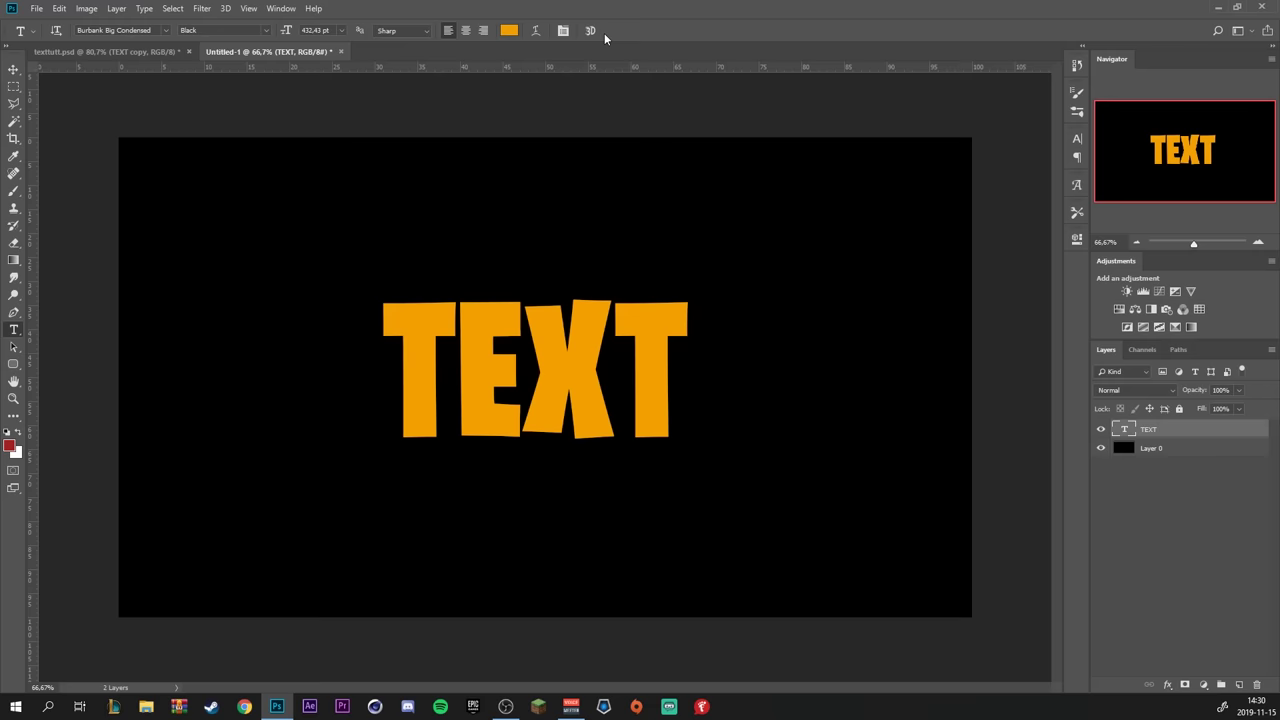
Add a new layer above the text and make it a clipping mask on the TEXT layer
{"action": "left_click", "coordinate": [1239, 685]}
{"action": "right_click", "coordinate": [1199, 438]}
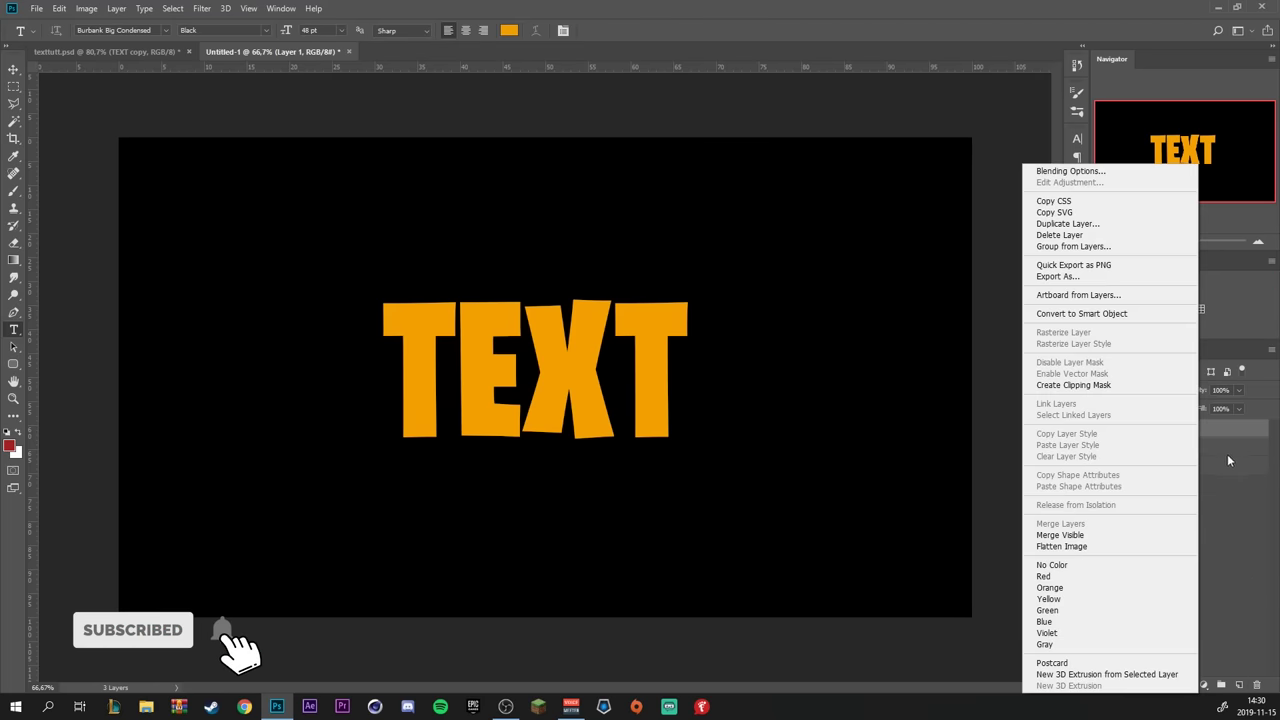
{"action": "left_click", "coordinate": [1108, 387]}
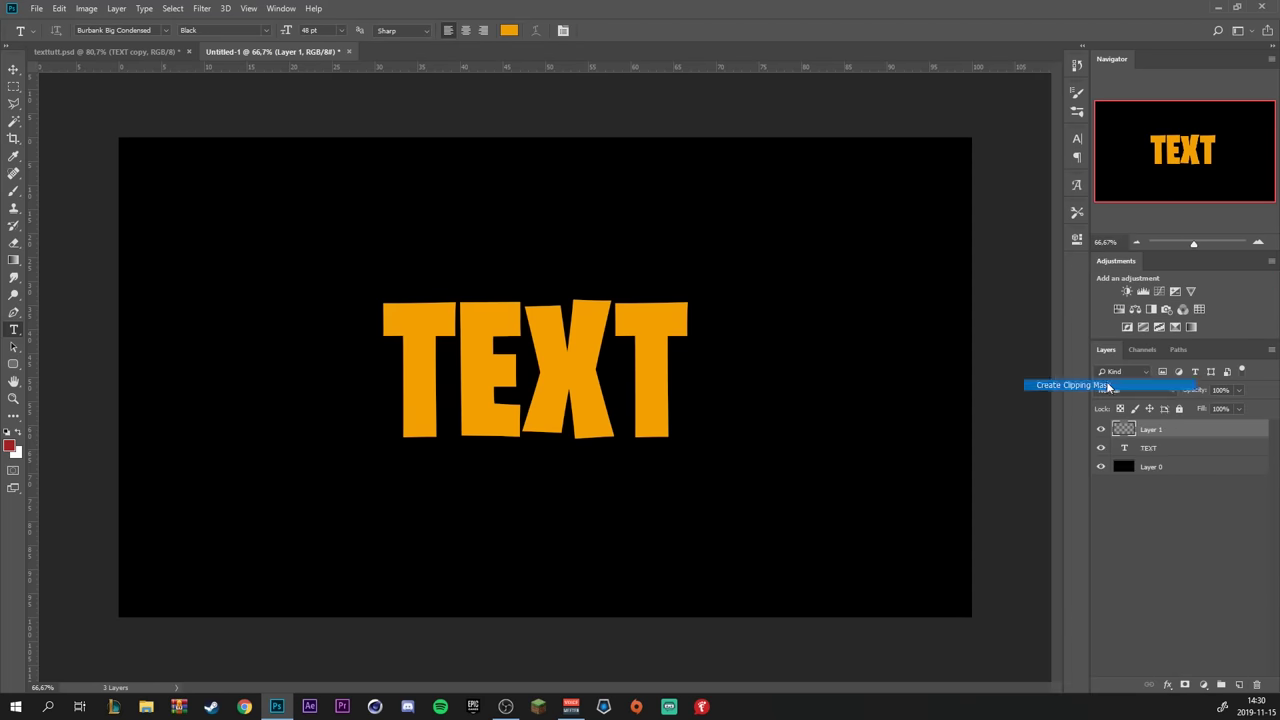
Paint soft black shading along the bottom of the letters and soft white along their top with a large Brush
{"action": "key", "text": "b"}
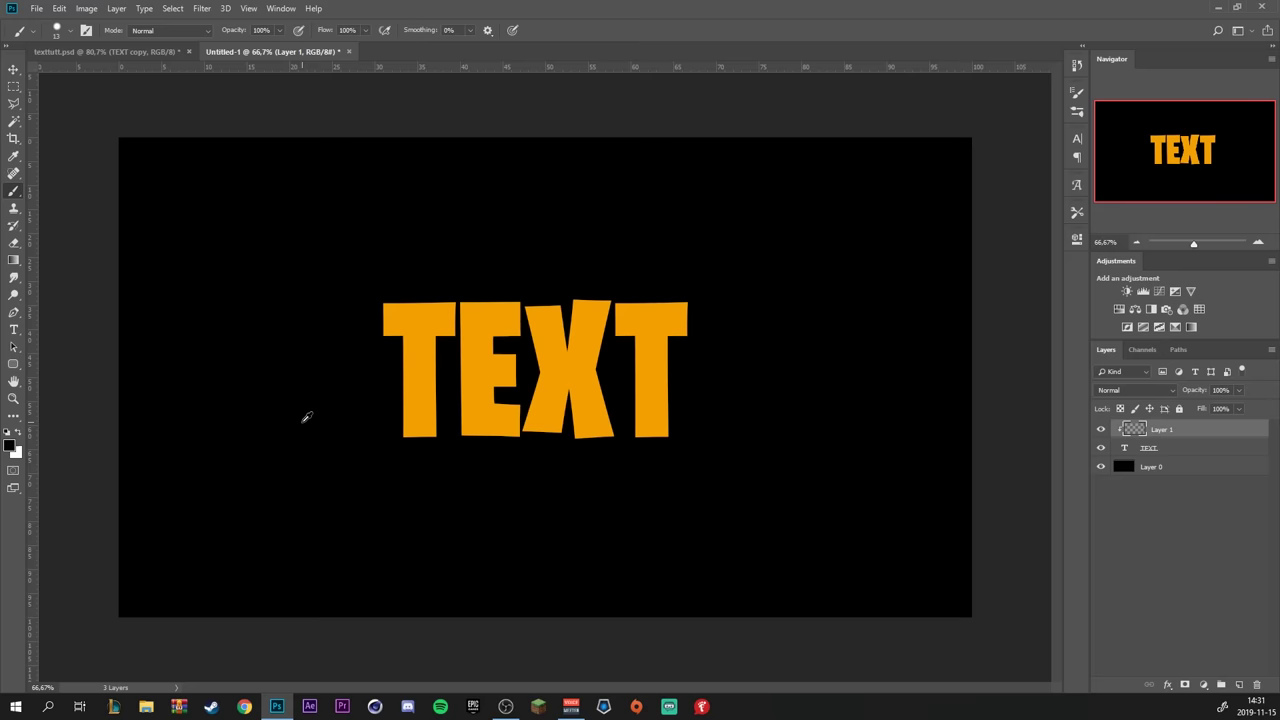
{"action": "mouse_move", "coordinate": [302, 422]}
{"action": "left_mouse_down"}
{"action": "mouse_move", "coordinate": [391, 420]}
{"action": "mouse_move", "coordinate": [382, 343]}
{"action": "mouse_move", "coordinate": [397, 240]}
{"action": "mouse_move", "coordinate": [266, 294]}
{"action": "mouse_move", "coordinate": [390, 196]}
{"action": "mouse_move", "coordinate": [303, 150]}
{"action": "left_mouse_up"}
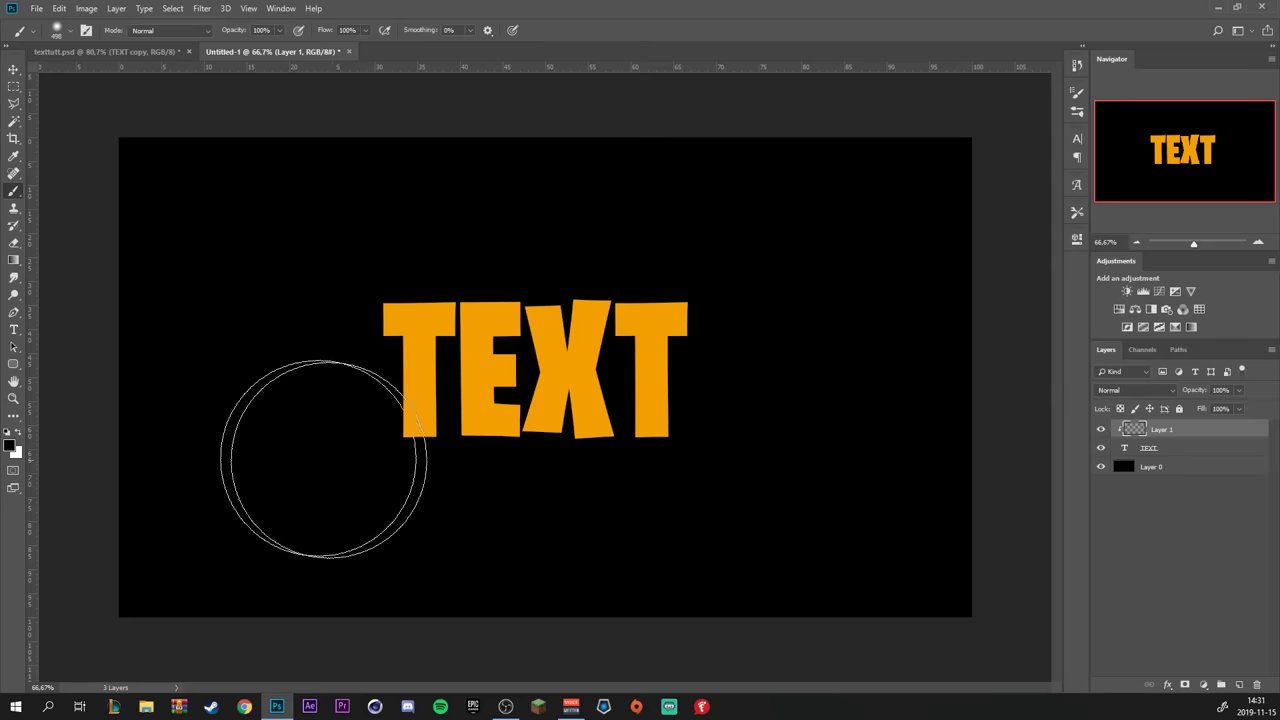
{"action": "mouse_move", "coordinate": [323, 480]}
{"action": "left_mouse_down"}
{"action": "mouse_move", "coordinate": [475, 499]}
{"action": "mouse_move", "coordinate": [830, 466]}
{"action": "mouse_move", "coordinate": [509, 581]}
{"action": "mouse_move", "coordinate": [753, 540]}
{"action": "mouse_move", "coordinate": [459, 615]}
{"action": "mouse_move", "coordinate": [492, 594]}
{"action": "mouse_move", "coordinate": [225, 490]}
{"action": "mouse_move", "coordinate": [287, 555]}
{"action": "mouse_move", "coordinate": [817, 528]}
{"action": "mouse_move", "coordinate": [792, 489]}
{"action": "mouse_move", "coordinate": [712, 550]}
{"action": "mouse_move", "coordinate": [272, 493]}
{"action": "mouse_move", "coordinate": [320, 479]}
{"action": "mouse_move", "coordinate": [564, 586]}
{"action": "left_mouse_up"}
{"action": "key", "text": "x"}
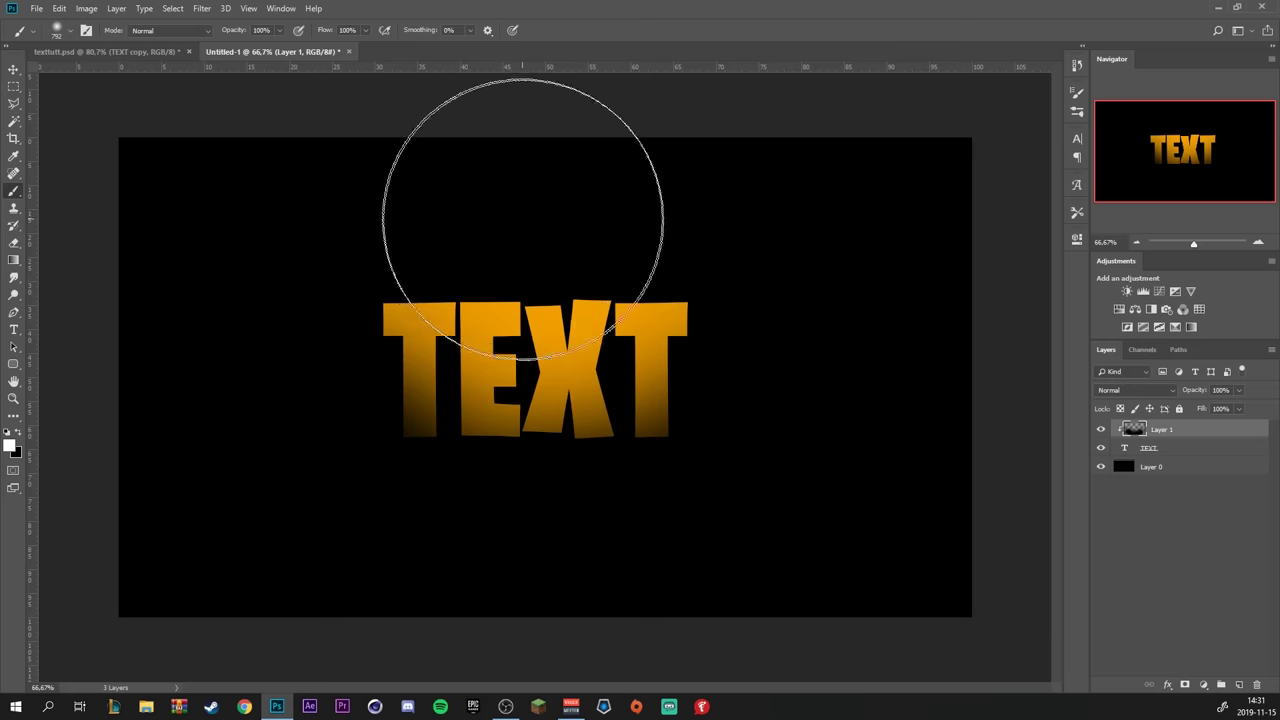
{"action": "mouse_move", "coordinate": [523, 143]}
{"action": "left_mouse_down"}
{"action": "mouse_move", "coordinate": [383, 208]}
{"action": "mouse_move", "coordinate": [669, 149]}
{"action": "mouse_move", "coordinate": [537, 149]}
{"action": "mouse_move", "coordinate": [886, 171]}
{"action": "left_mouse_up"}
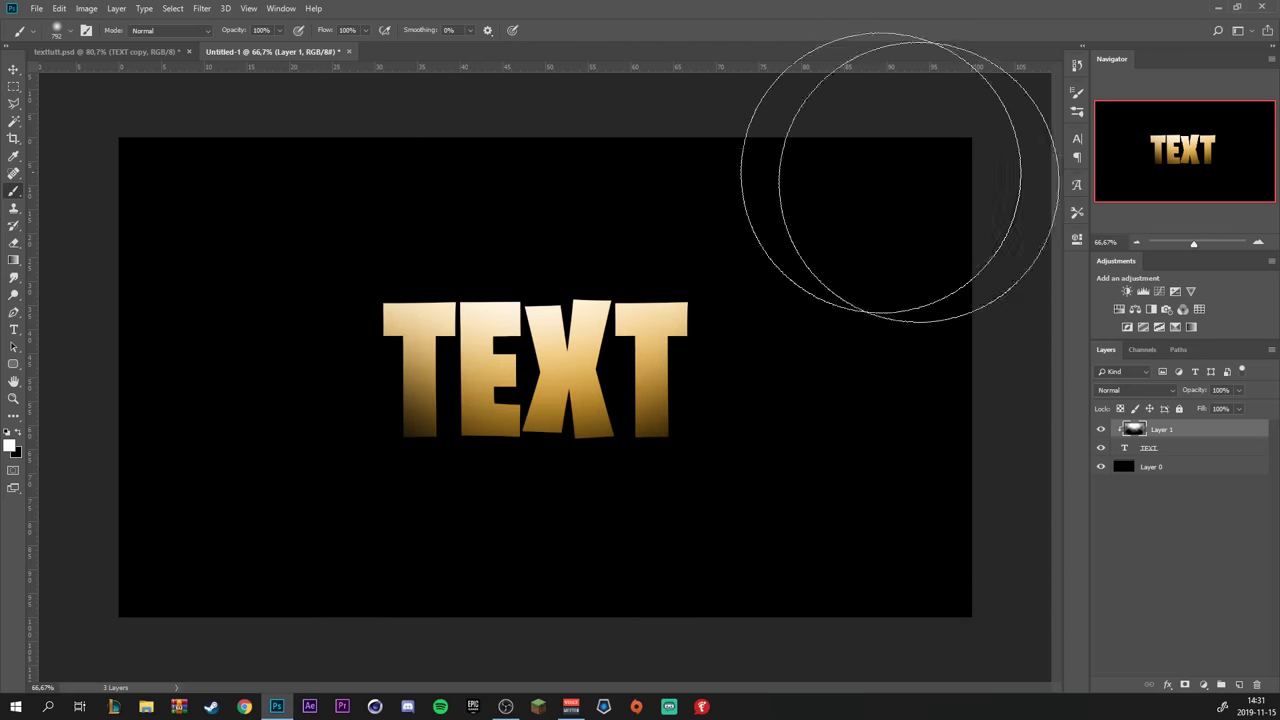
Set the clipped shading layer's blend mode to Overlay and its opacity to 47%
{"action": "left_click", "coordinate": [1143, 395]}
{"action": "left_click", "coordinate": [1122, 551]}
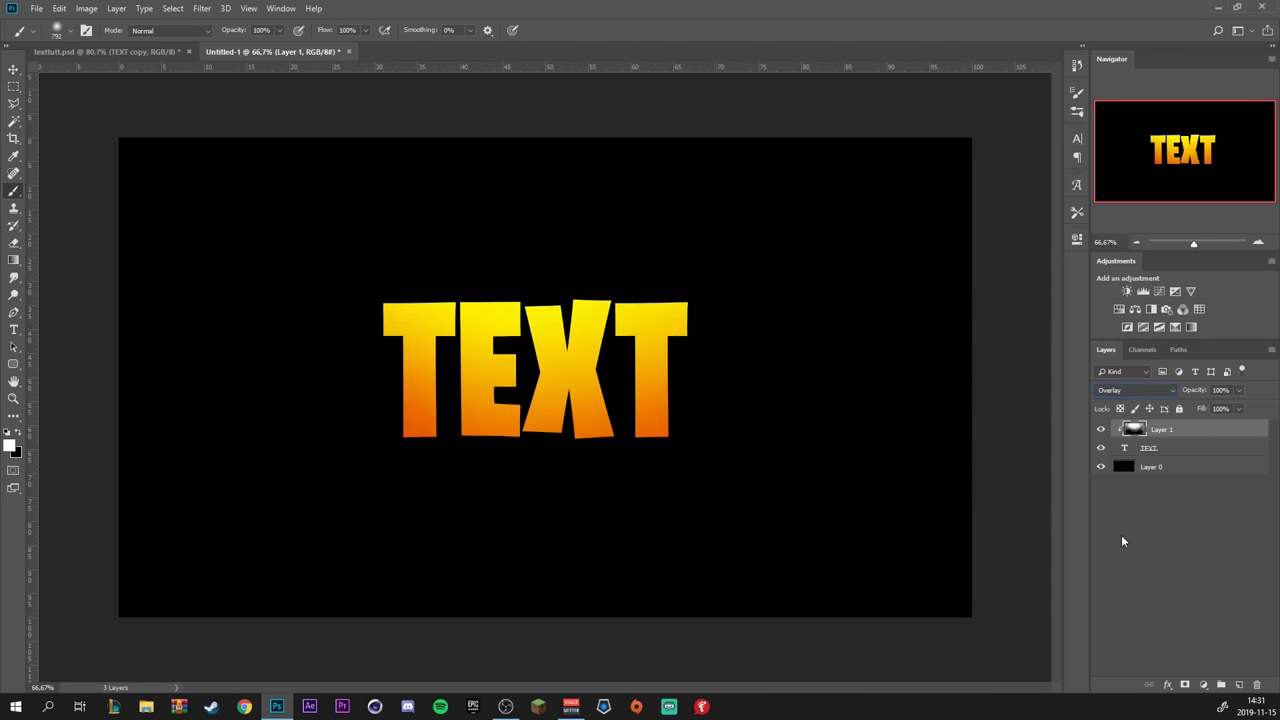
{"action": "left_click", "coordinate": [1240, 392]}
{"action": "left_click_drag", "start_coordinate": [1222, 405], "coordinate": [1206, 406]}
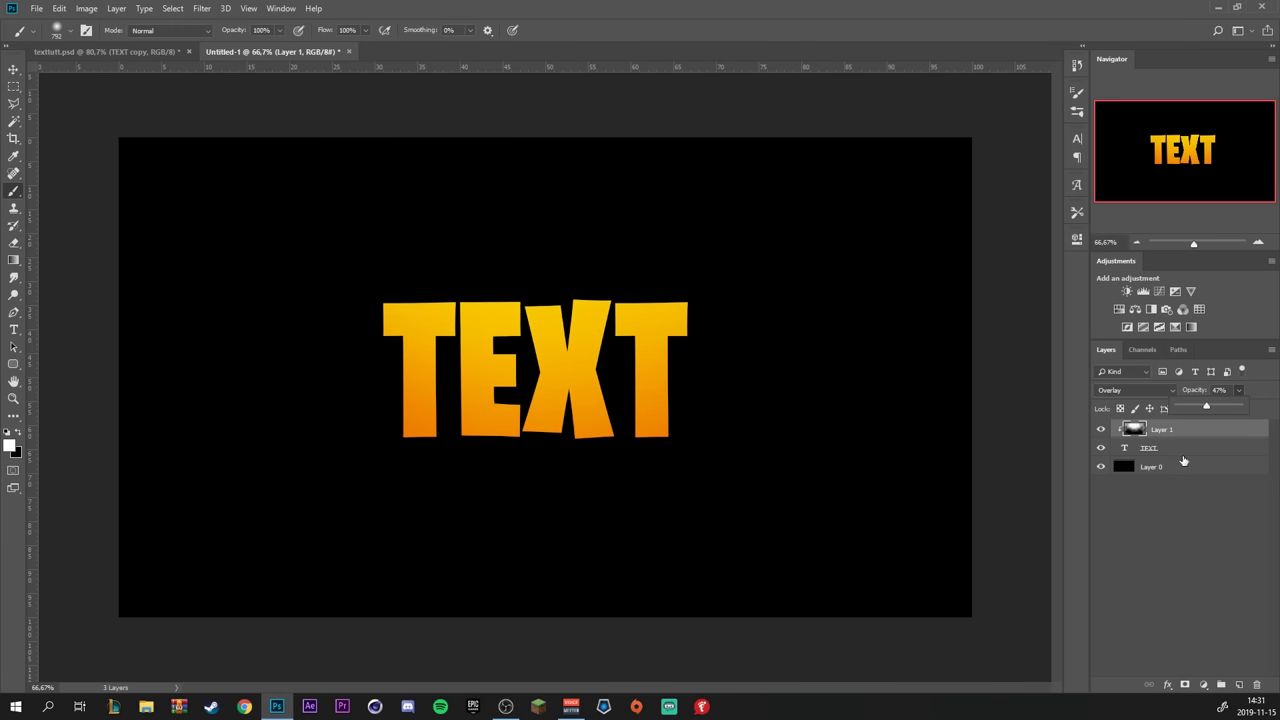
Give the TEXT layer a Chisel Hard Inner Bevel: depth 1000%, size 1 px, angle 90°, altitude 0°, Overlay highlight at 100%, shadow opacity 0%
{"action": "left_click", "coordinate": [1208, 450]}
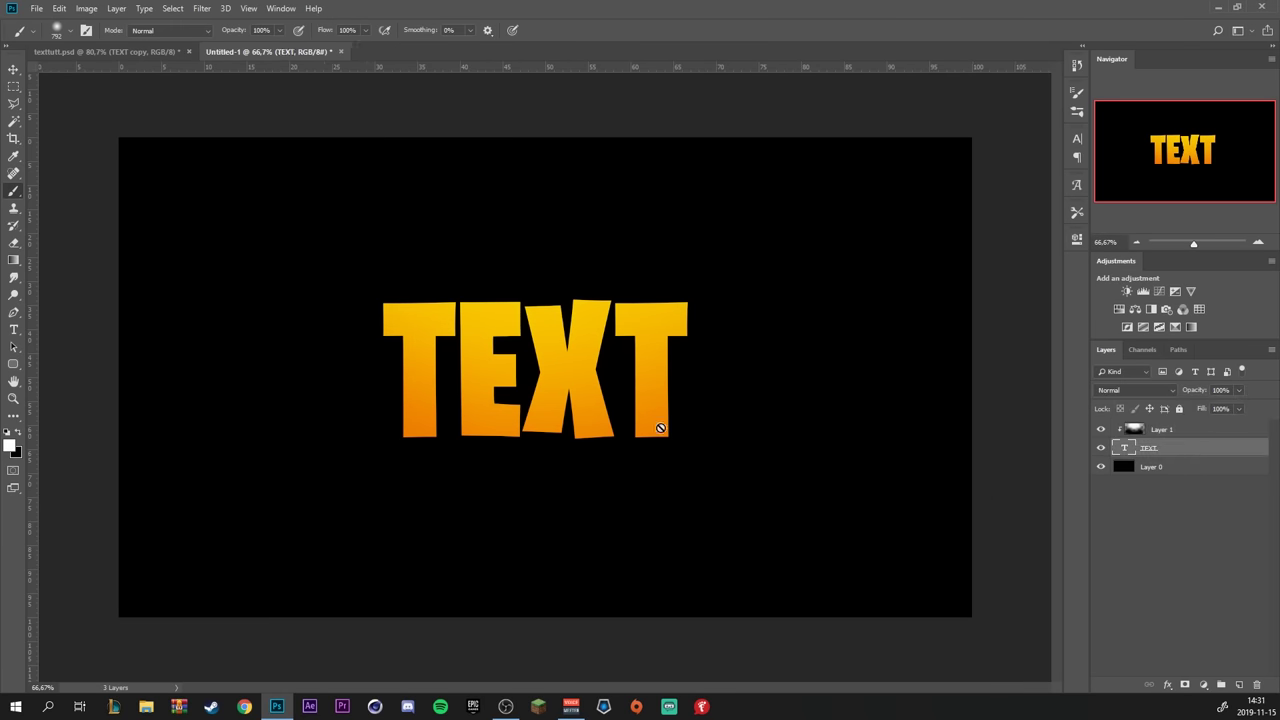
{"action": "double_click", "coordinate": [1199, 450]}
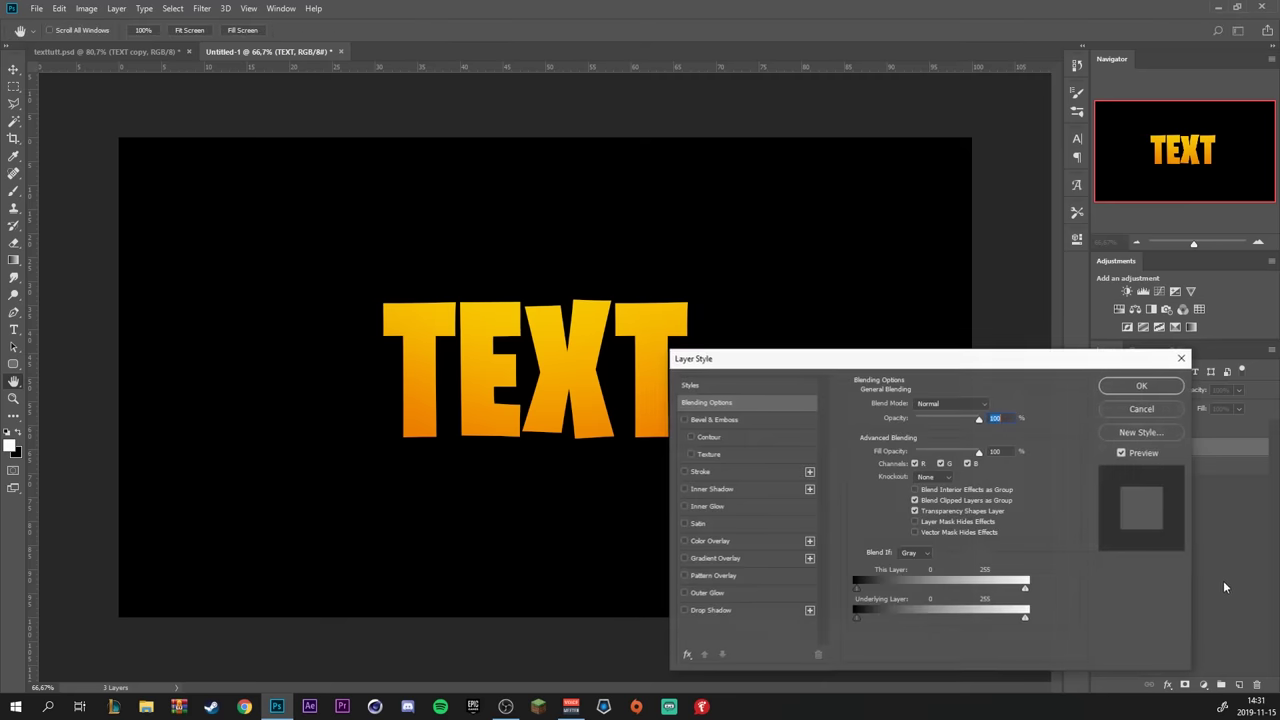
{"action": "left_click", "coordinate": [756, 418]}
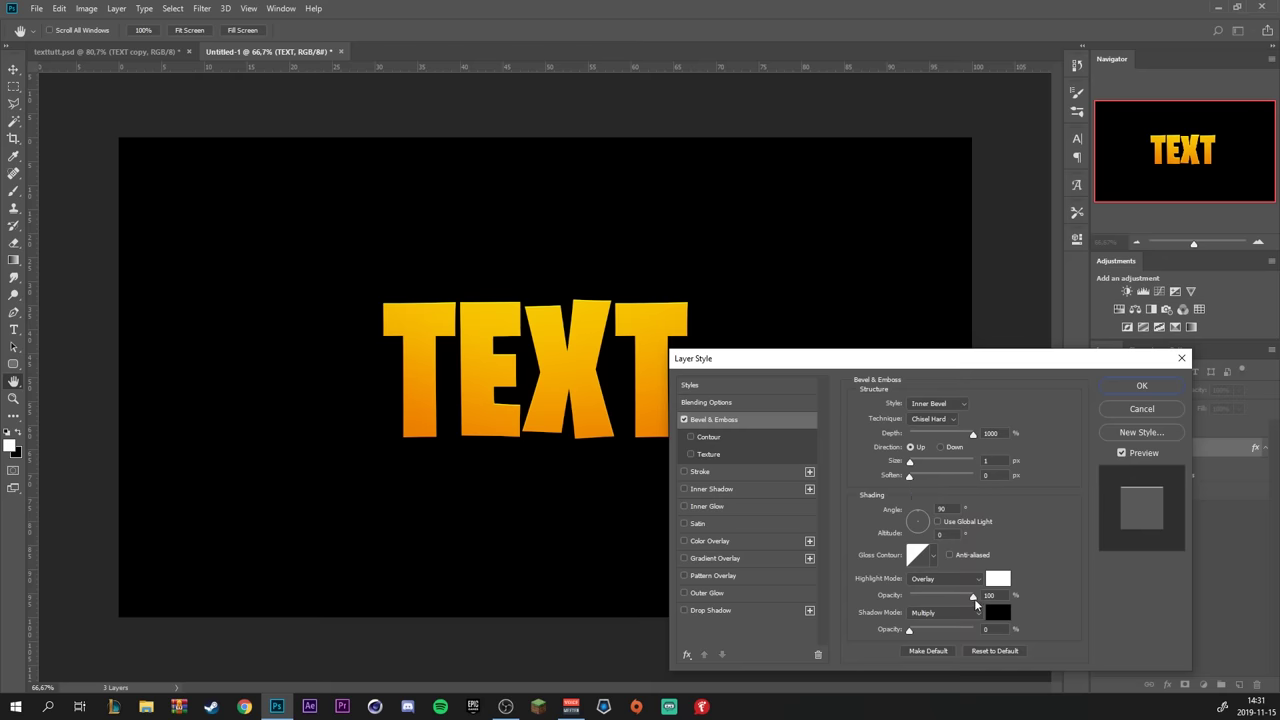
{"action": "key", "text": "Return"}
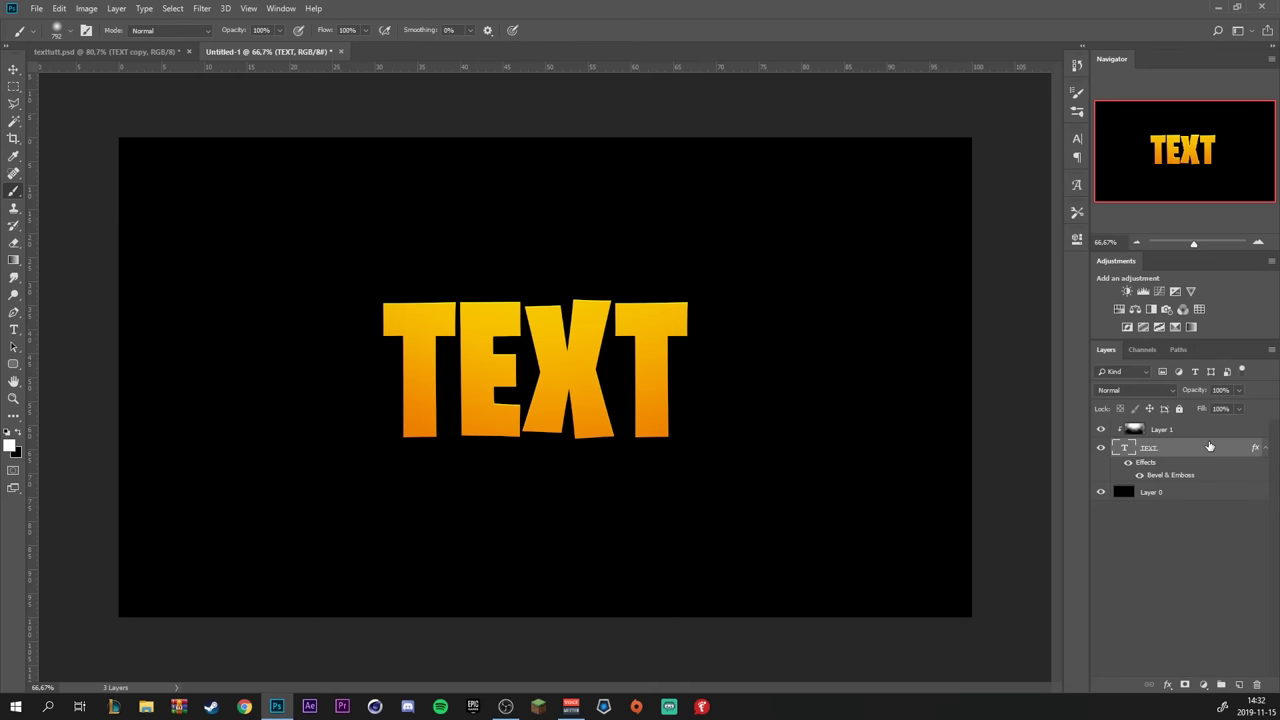
Duplicate the TEXT layer and clear the layer style from the lower of the two text layers
{"action": "key", "text": "ctrl+j"}
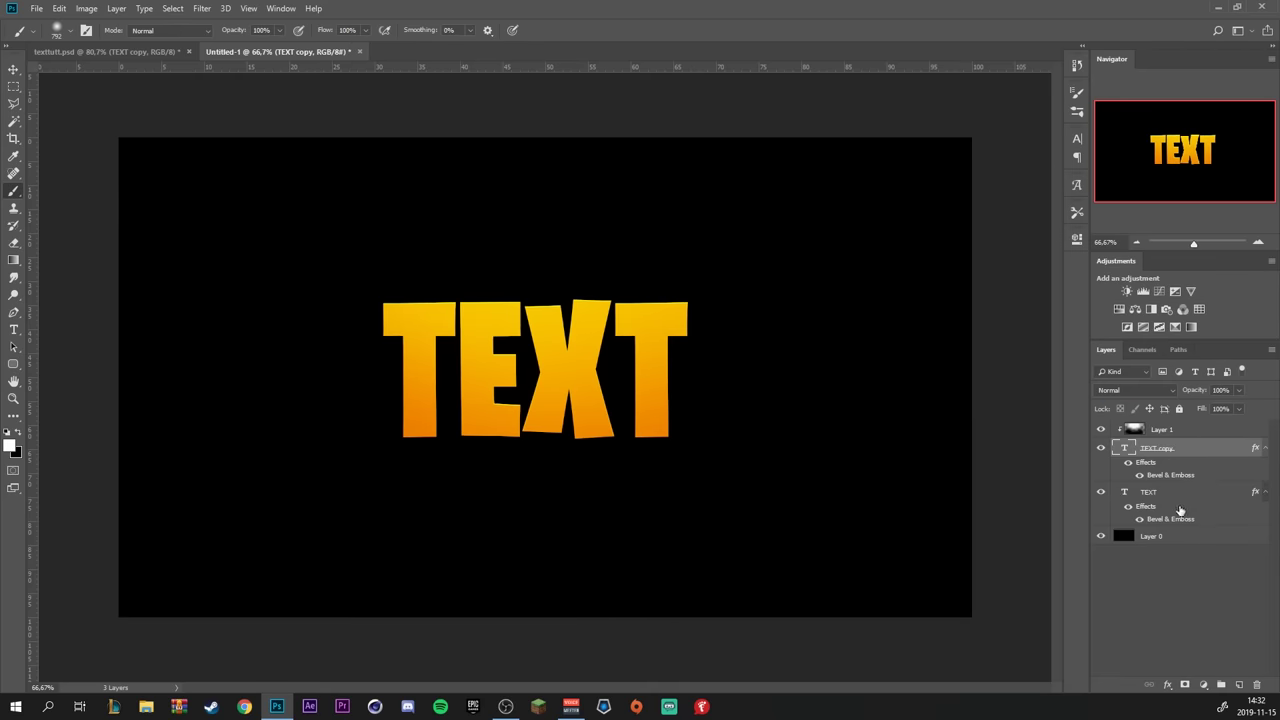
{"action": "left_click", "coordinate": [1178, 496]}
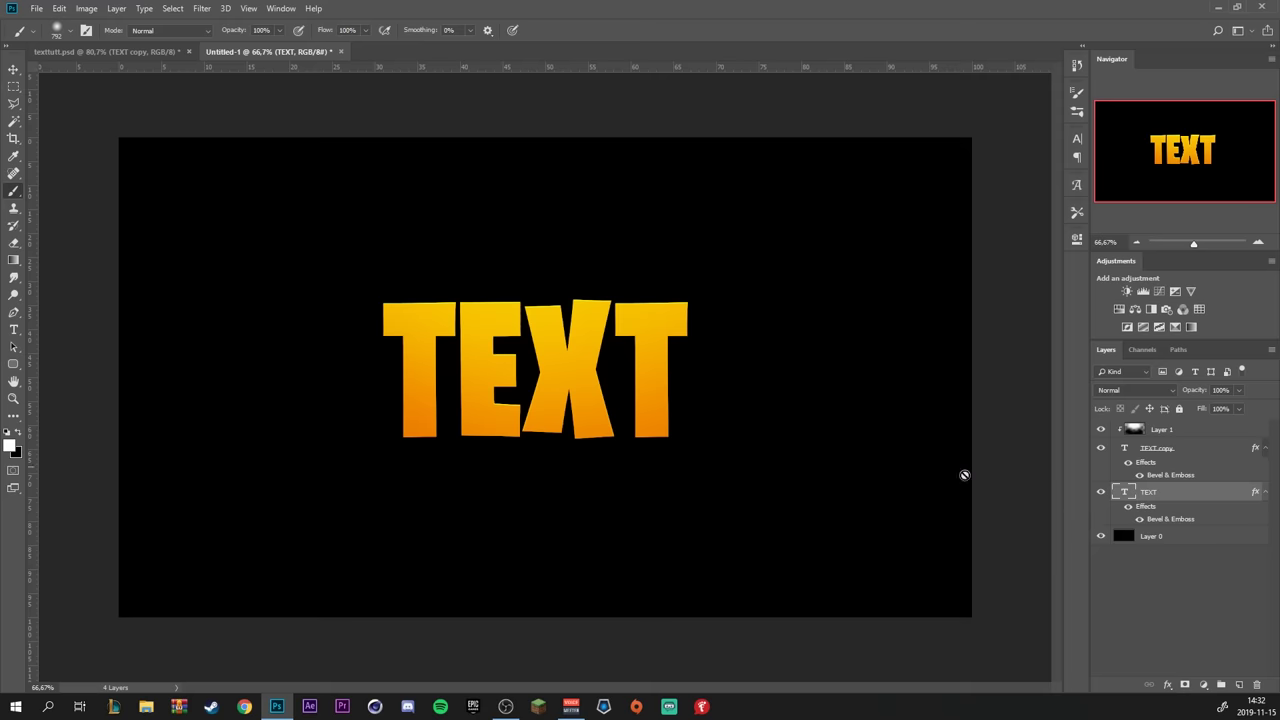
{"action": "right_click", "coordinate": [1214, 500]}
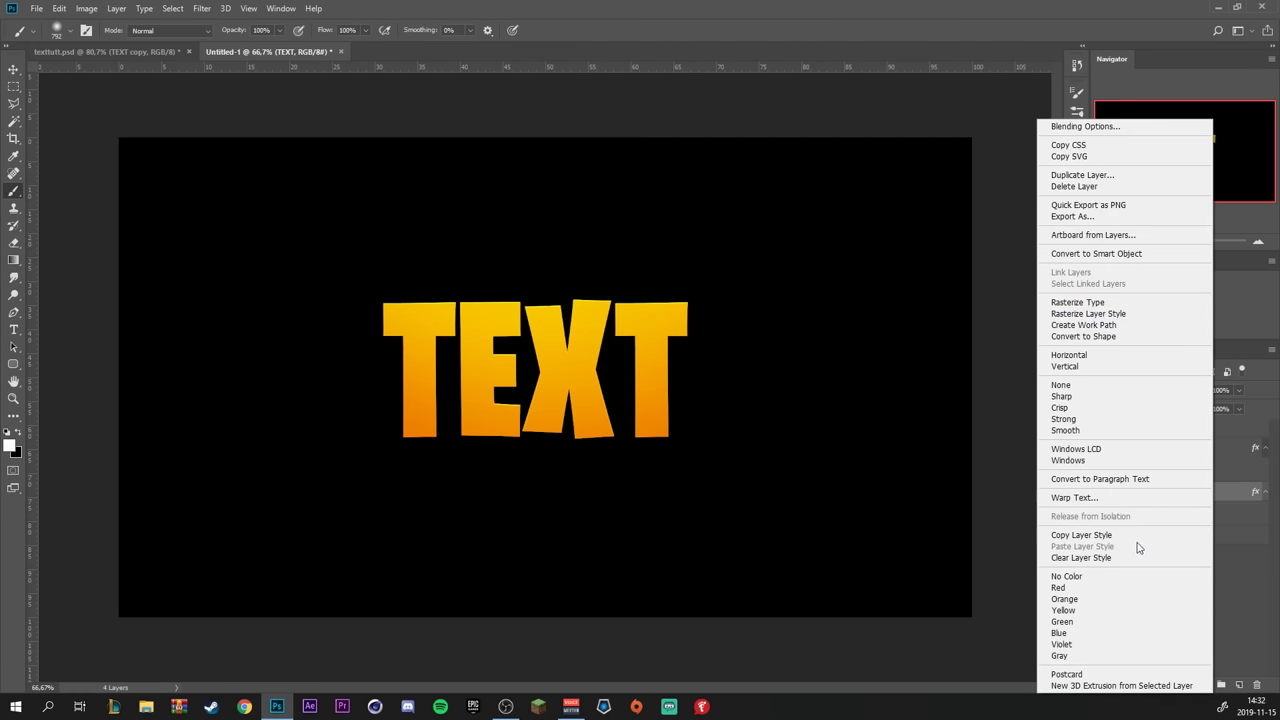
{"action": "left_click", "coordinate": [1134, 557]}
Rasterize the lower TEXT layer and move it slightly down behind the front lettering
{"action": "right_click", "coordinate": [1198, 493]}
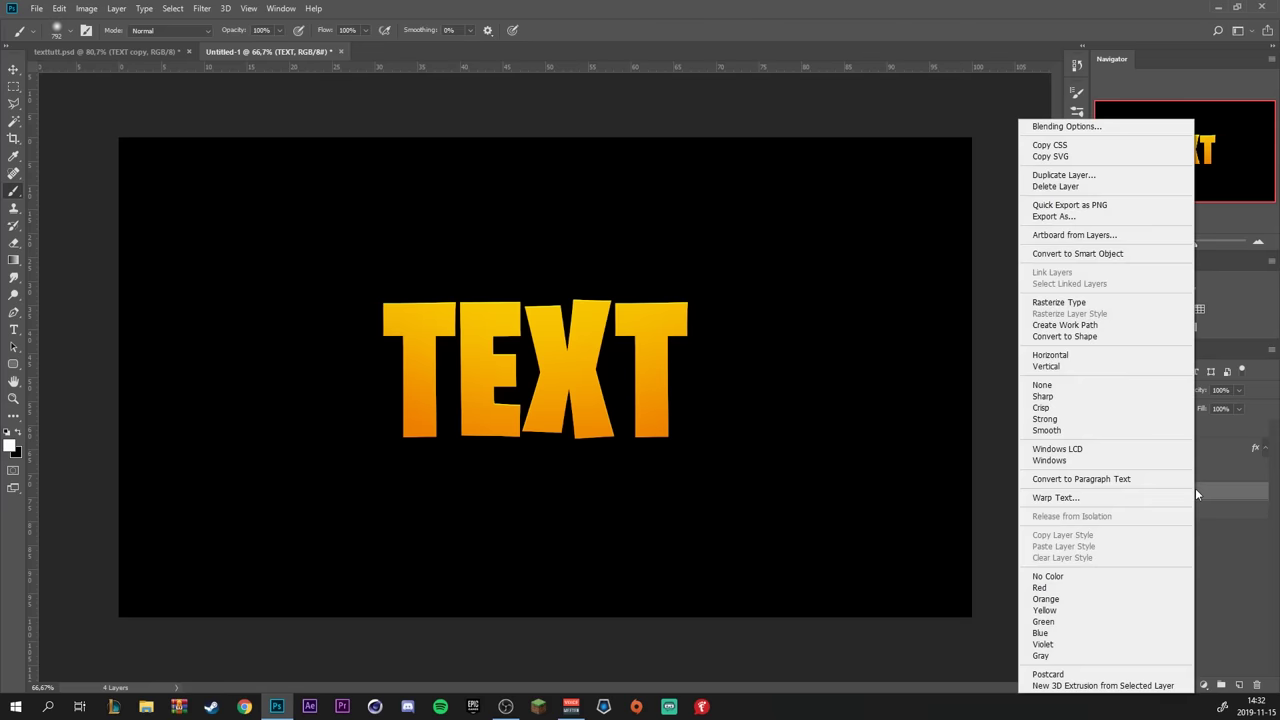
{"action": "left_click", "coordinate": [1128, 305]}
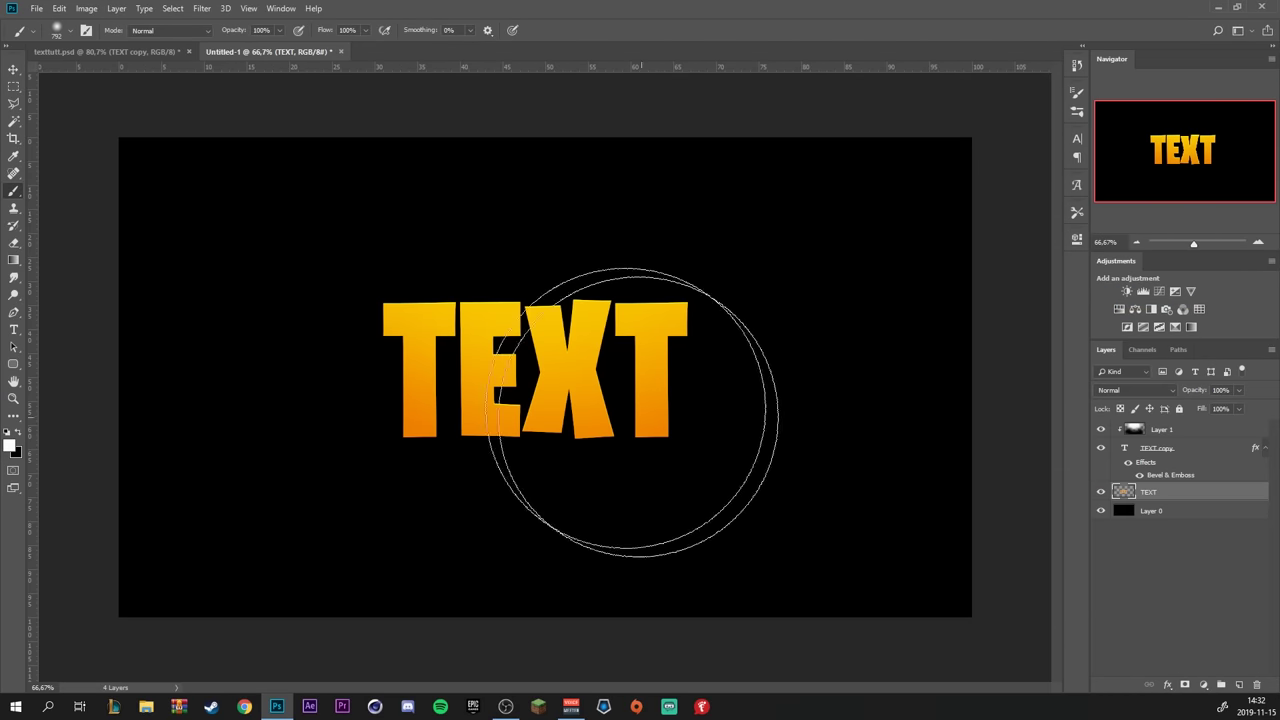
{"action": "key", "text": "v"}
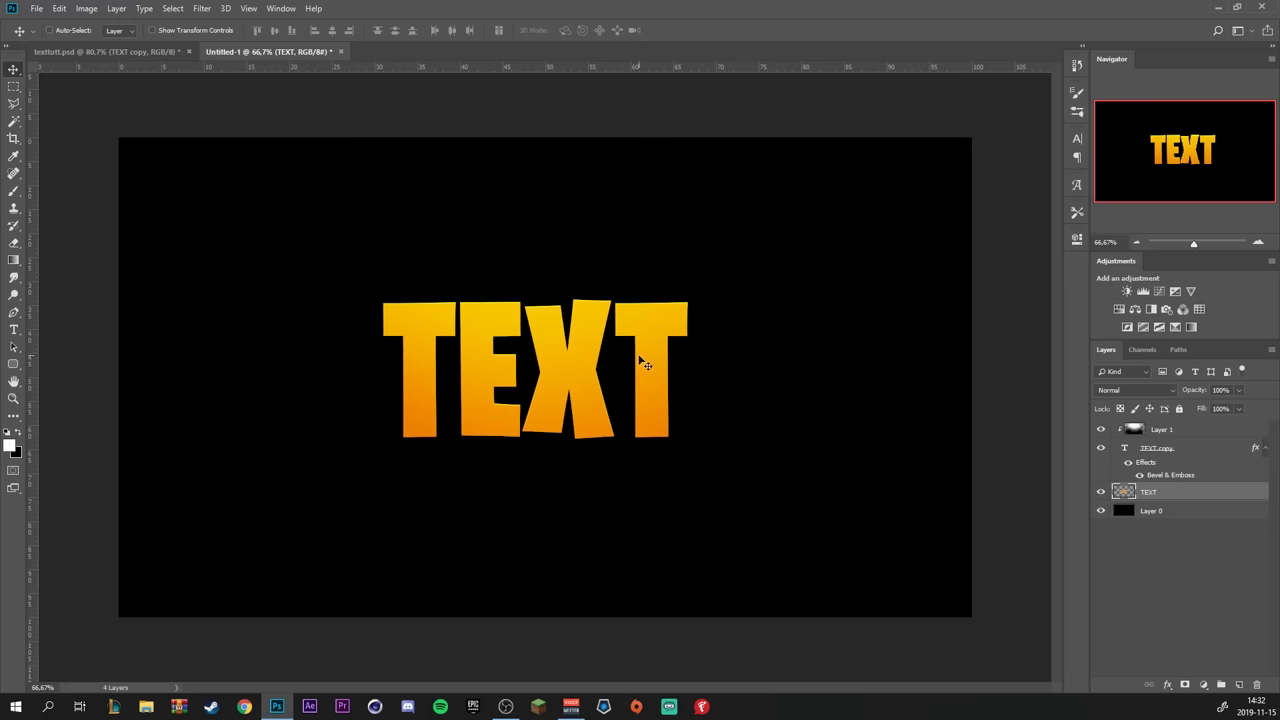
{"action": "mouse_move", "coordinate": [647, 365]}
{"action": "left_mouse_down"}
{"action": "mouse_move", "coordinate": [663, 337]}
{"action": "mouse_move", "coordinate": [660, 372]}
{"action": "left_mouse_up"}
Scale the rasterized TEXT layer to about 91% and place it centred slightly below the front text, at X 935.5 px, Y 552.5 px
{"action": "scroll", "coordinate": [561, 381], "scroll_direction": "up", "scroll_amount": 2}
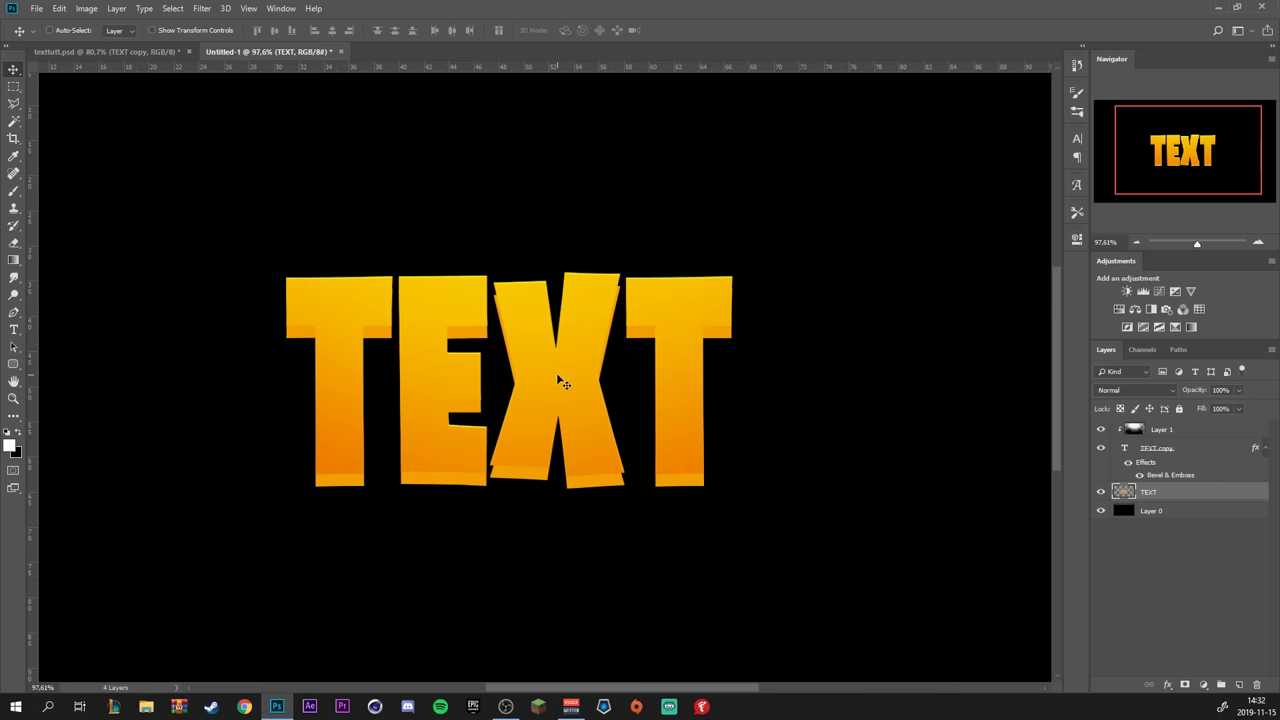
{"action": "key", "text": "ctrl+t"}
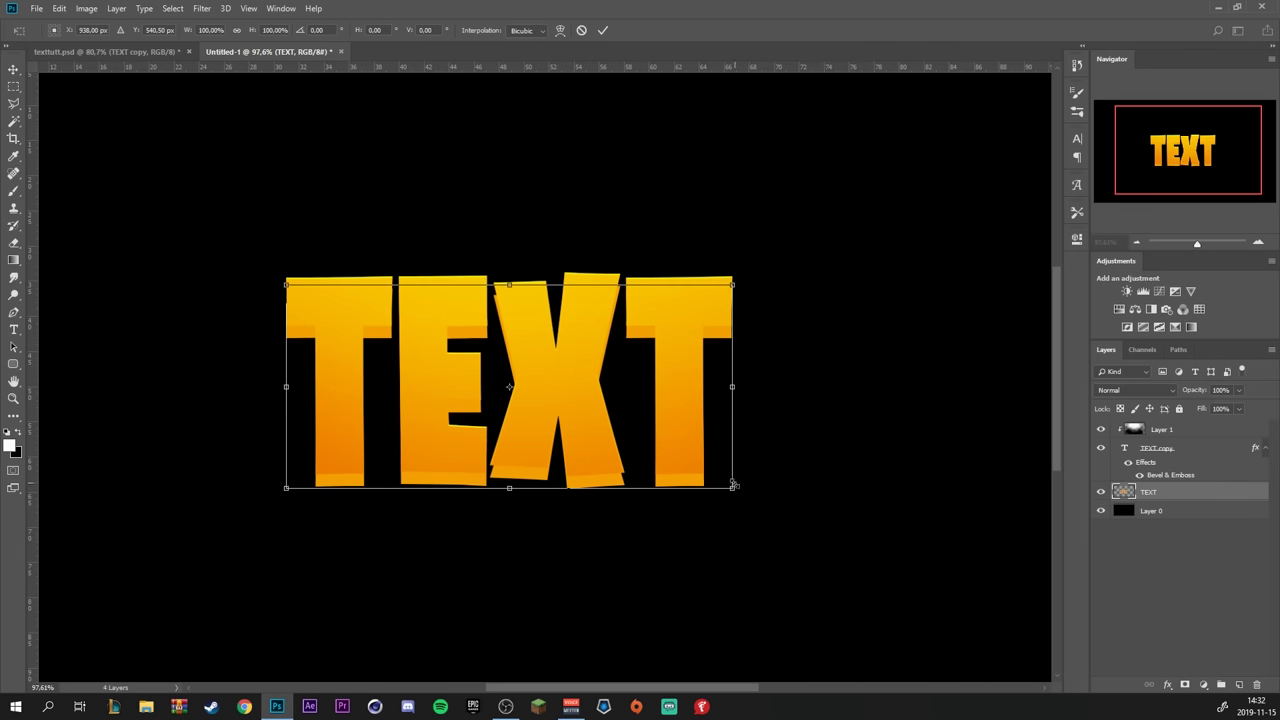
{"action": "left_click_drag", "start_coordinate": [735, 490], "coordinate": [706, 467]}
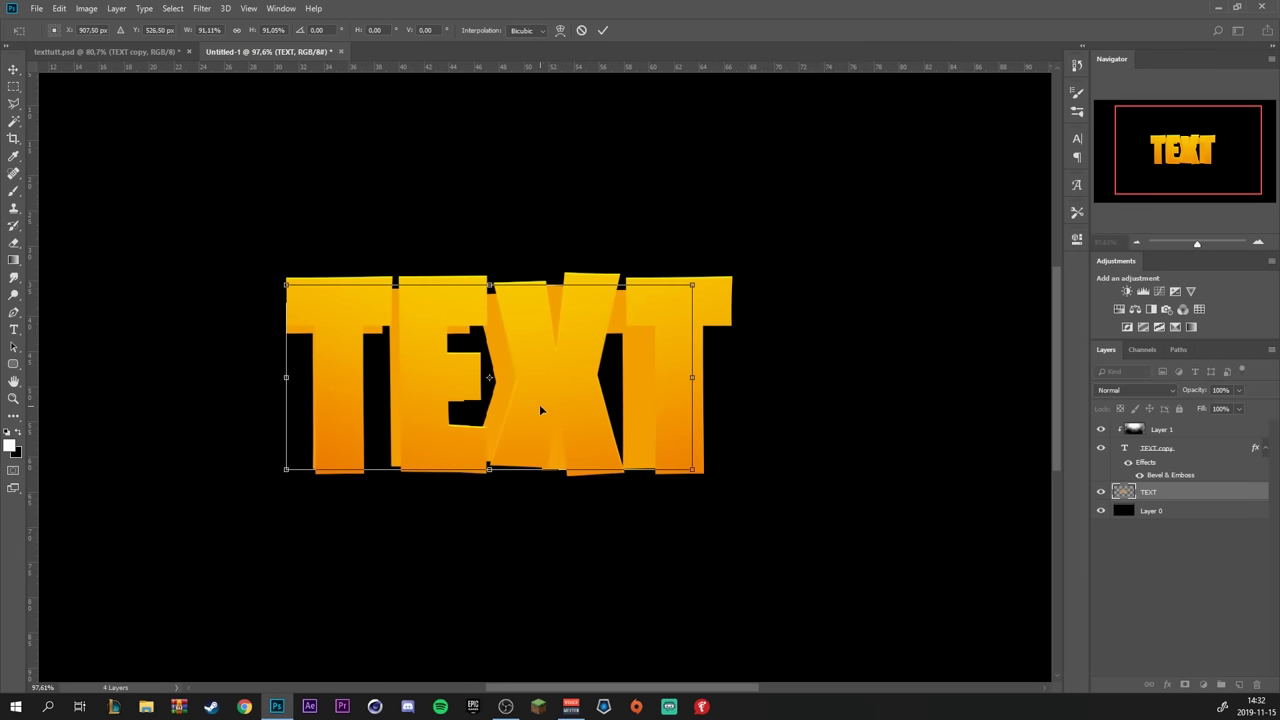
{"action": "left_click_drag", "start_coordinate": [539, 404], "coordinate": [558, 427]}
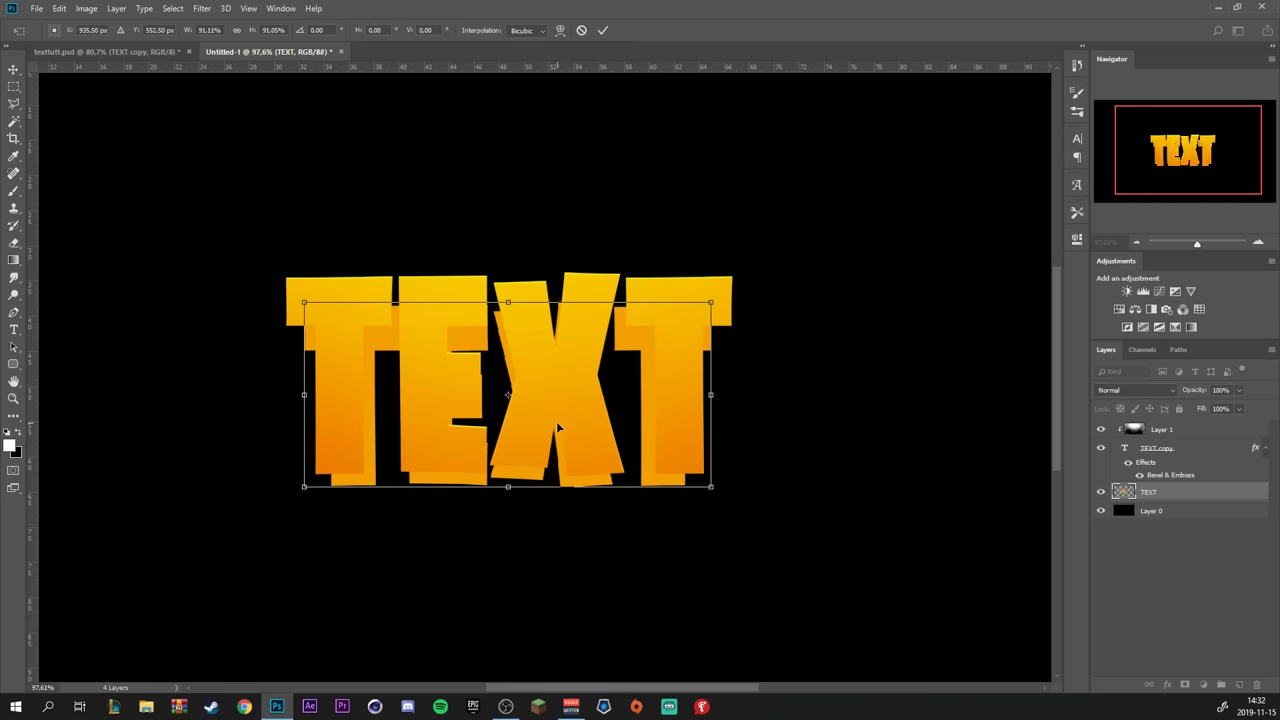
{"action": "left_click", "coordinate": [602, 30]}
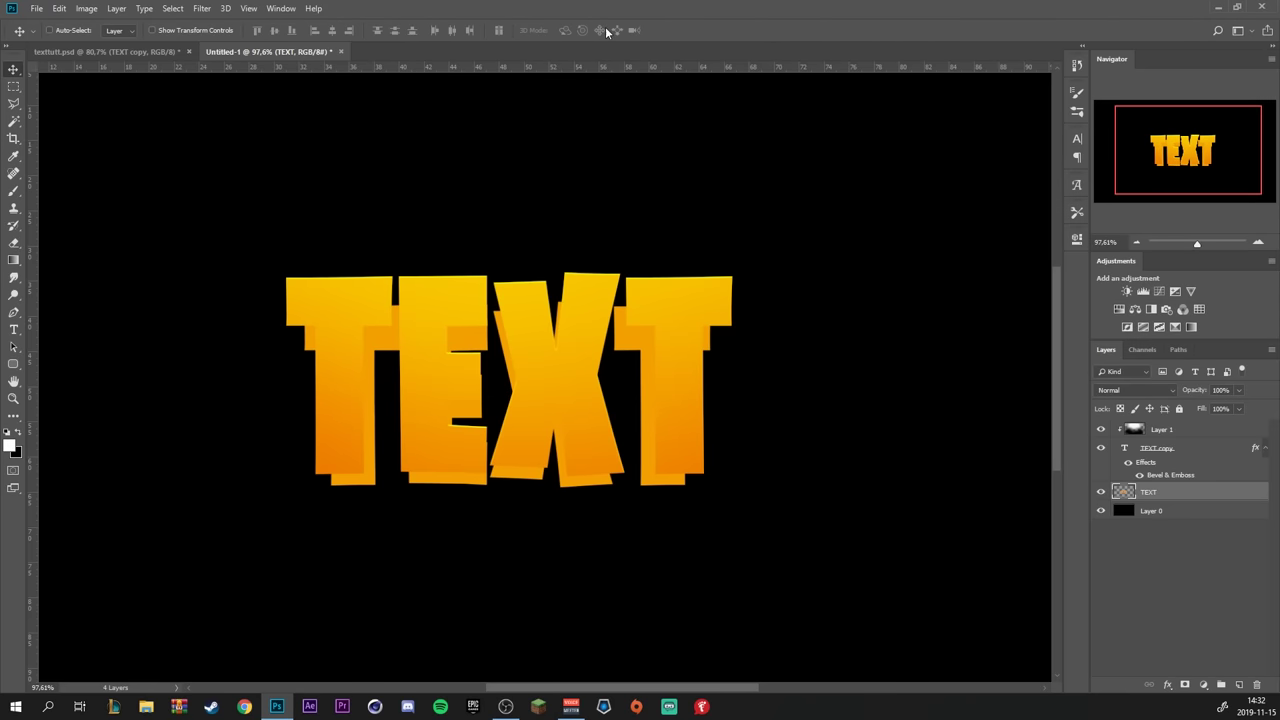
Apply a Color Overlay to the rasterized TEXT layer in dark orange aa4a03, Normal mode, 100% opacity
{"action": "double_click", "coordinate": [1198, 500]}
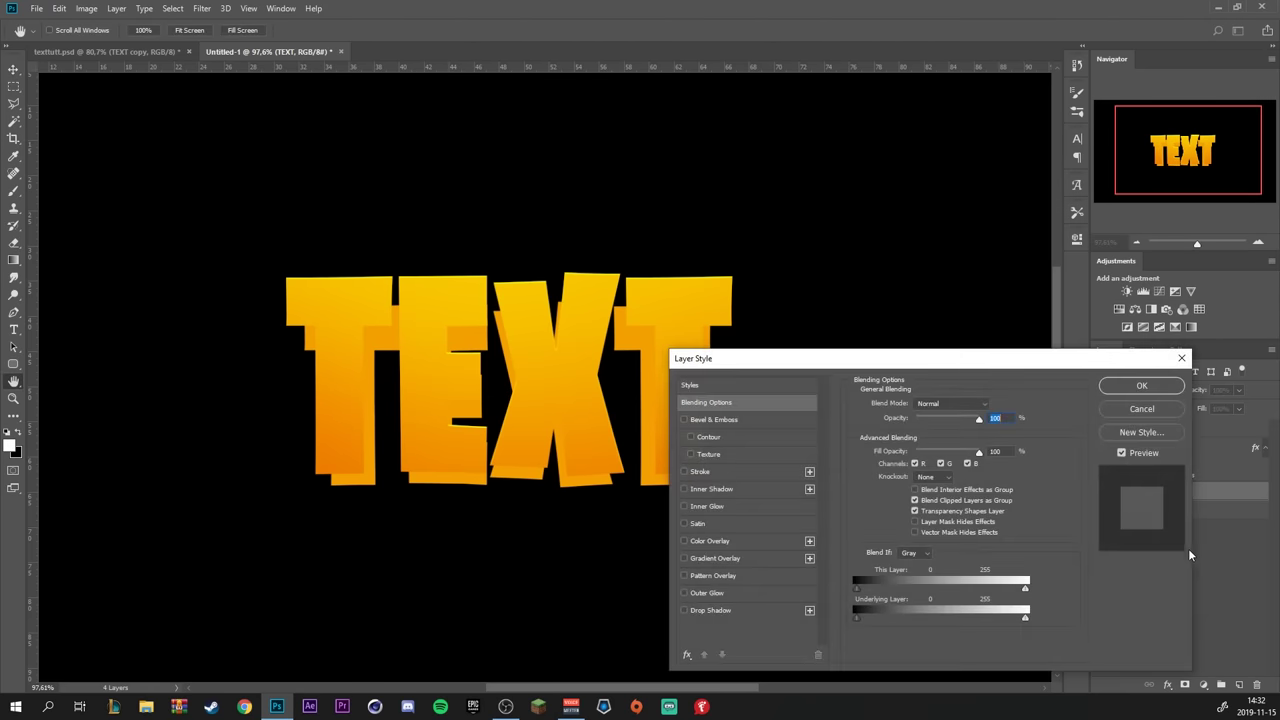
{"action": "left_click", "coordinate": [742, 541]}
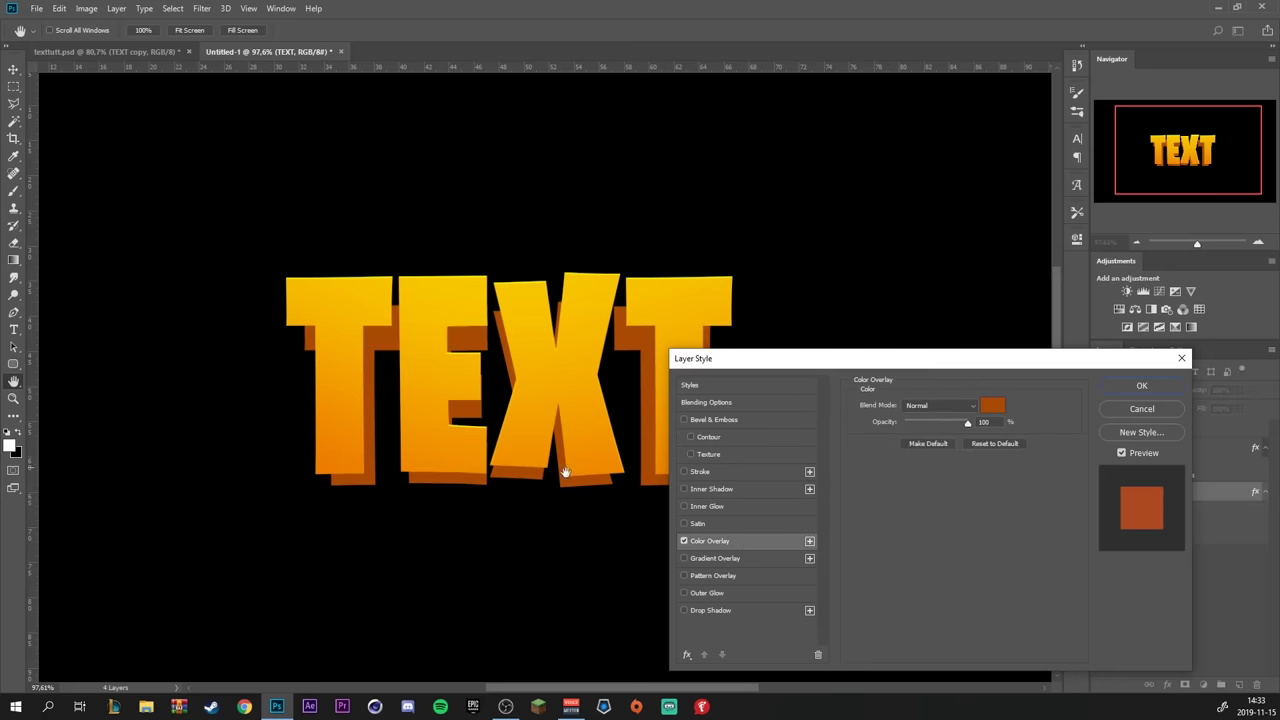
{"action": "left_click", "coordinate": [991, 406]}
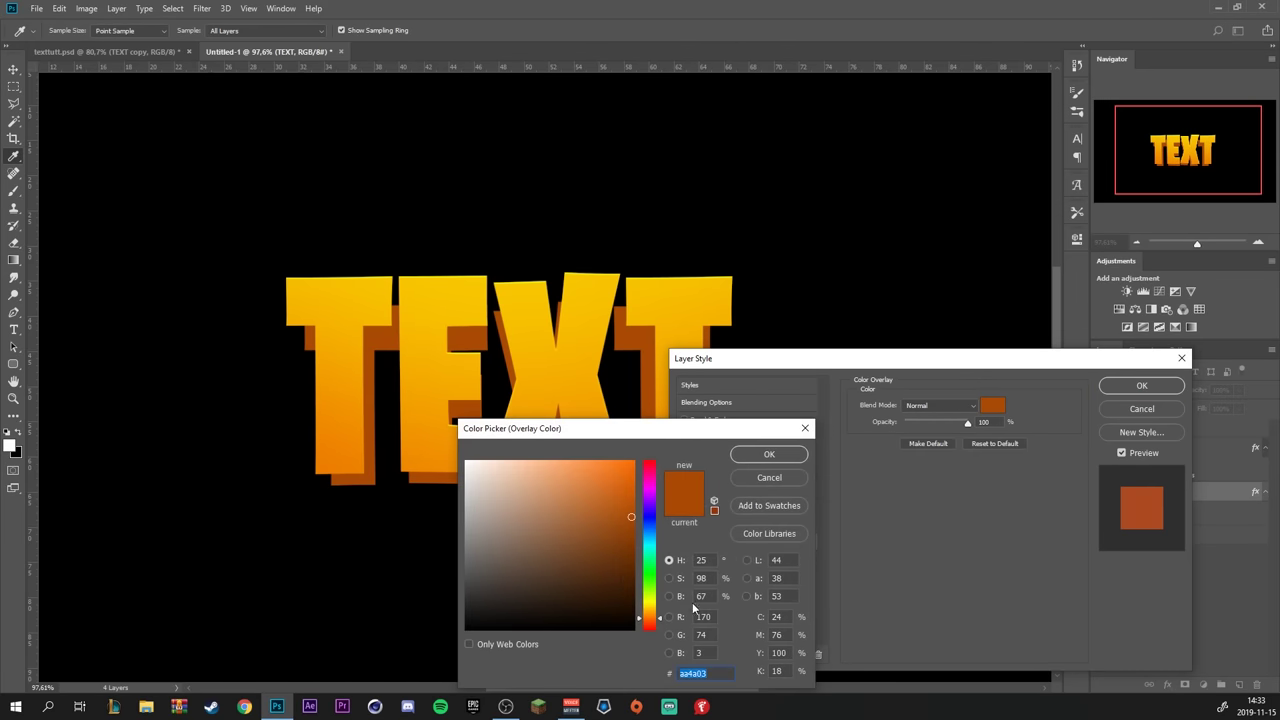
{"action": "left_click", "coordinate": [777, 453]}
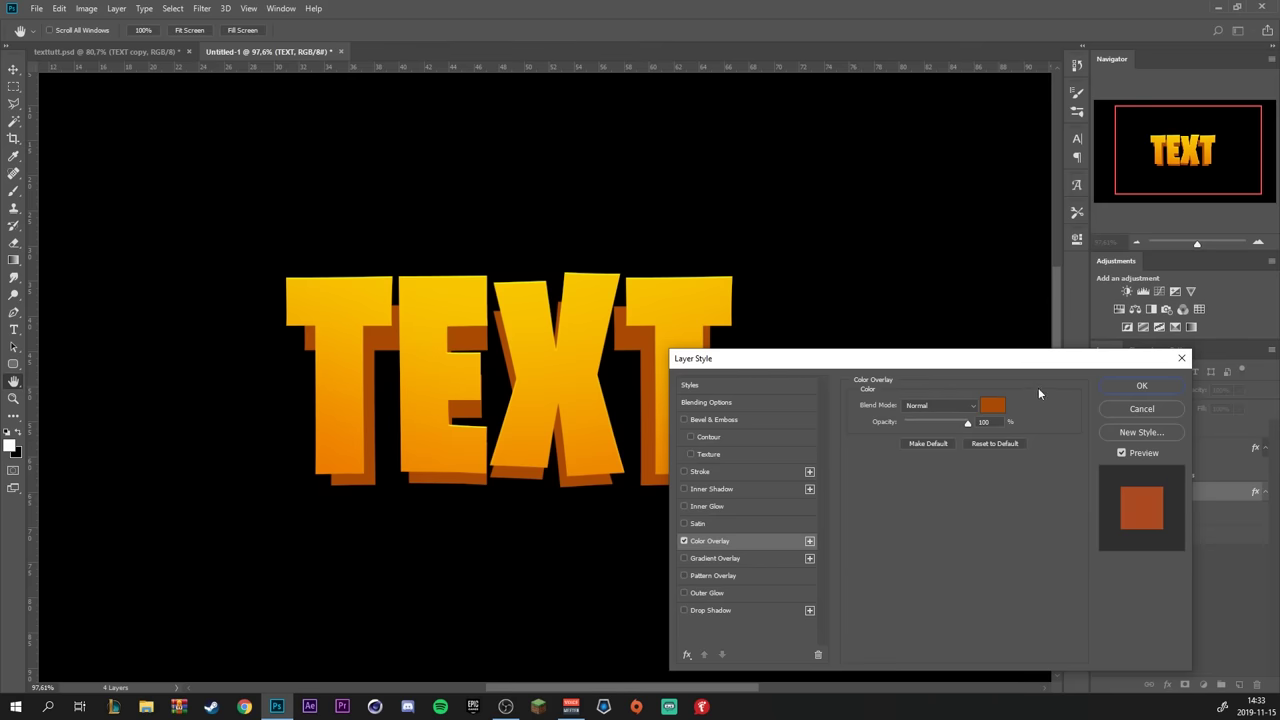
{"action": "left_click", "coordinate": [1141, 386]}
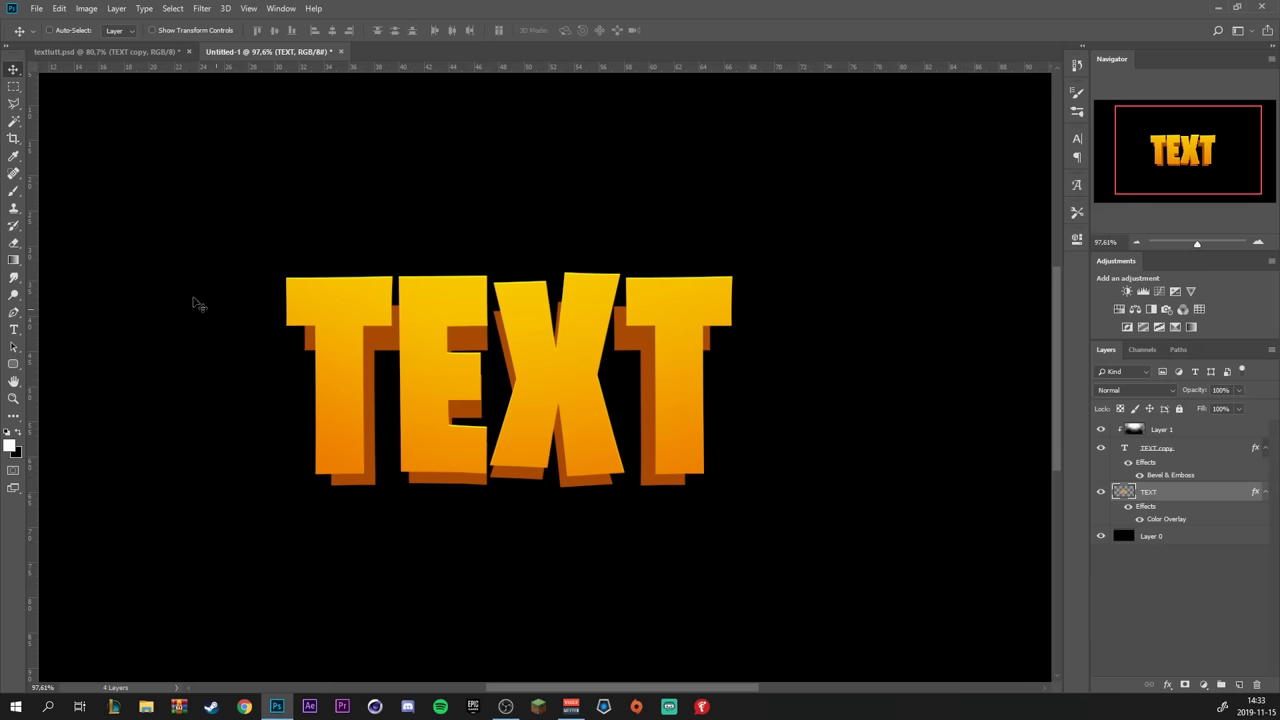
With the Polygonal Lasso, select the gap under the first T's left arm, fill it on the TEXT layer and deselect
{"action": "left_click", "coordinate": [14, 103]}
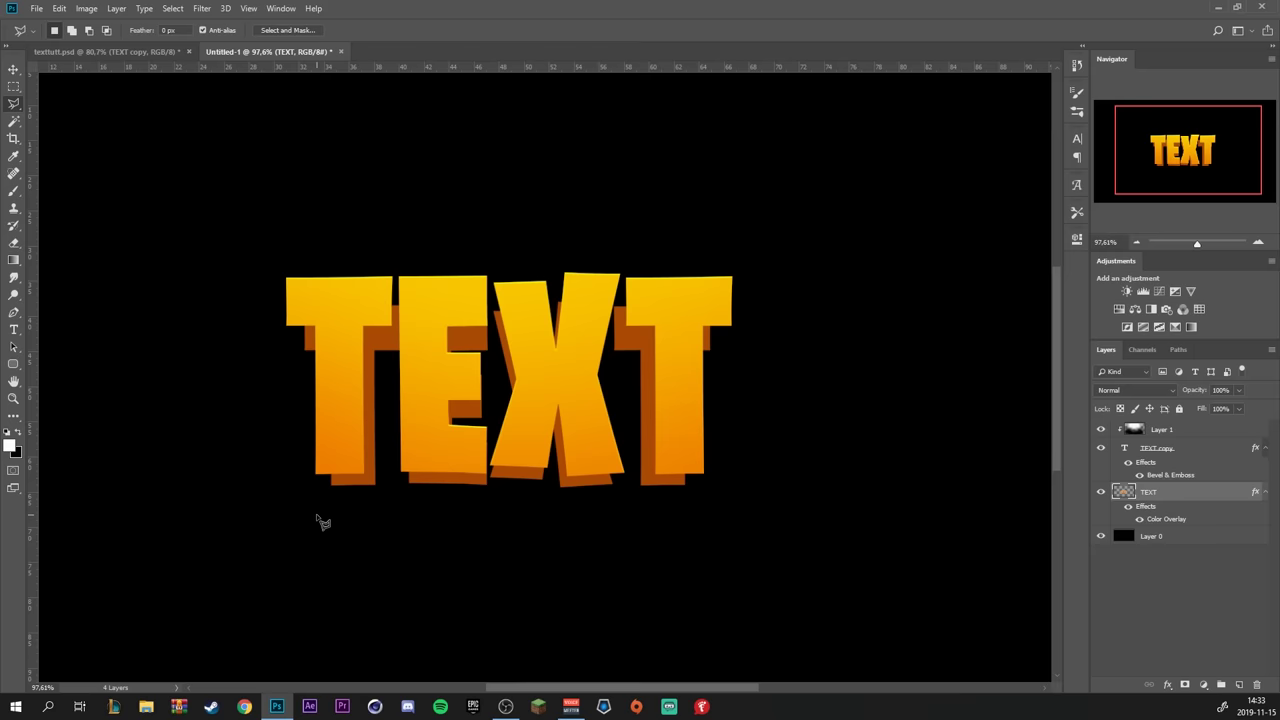
{"action": "scroll", "coordinate": [306, 340], "scroll_direction": "up", "scroll_amount": 5}
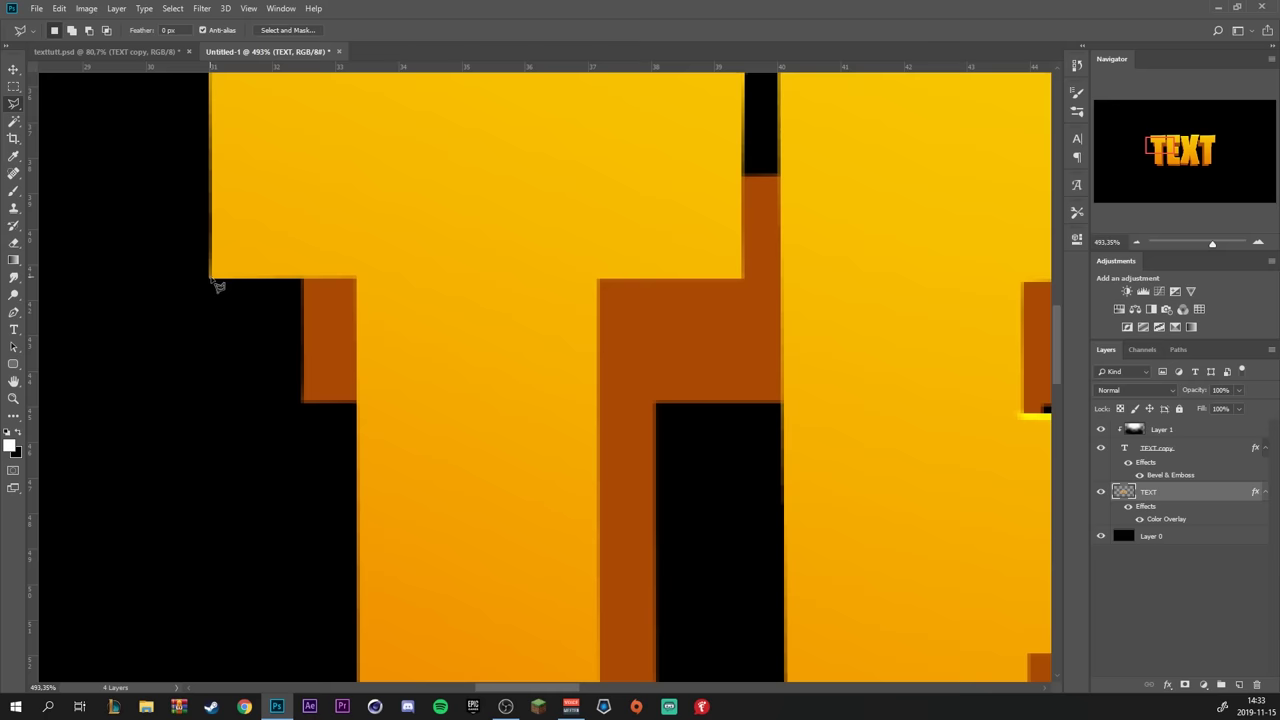
{"action": "left_click", "coordinate": [211, 279]}
{"action": "left_click", "coordinate": [302, 400]}
{"action": "left_click", "coordinate": [355, 339]}
{"action": "left_click", "coordinate": [346, 257]}
{"action": "left_click", "coordinate": [237, 232]}
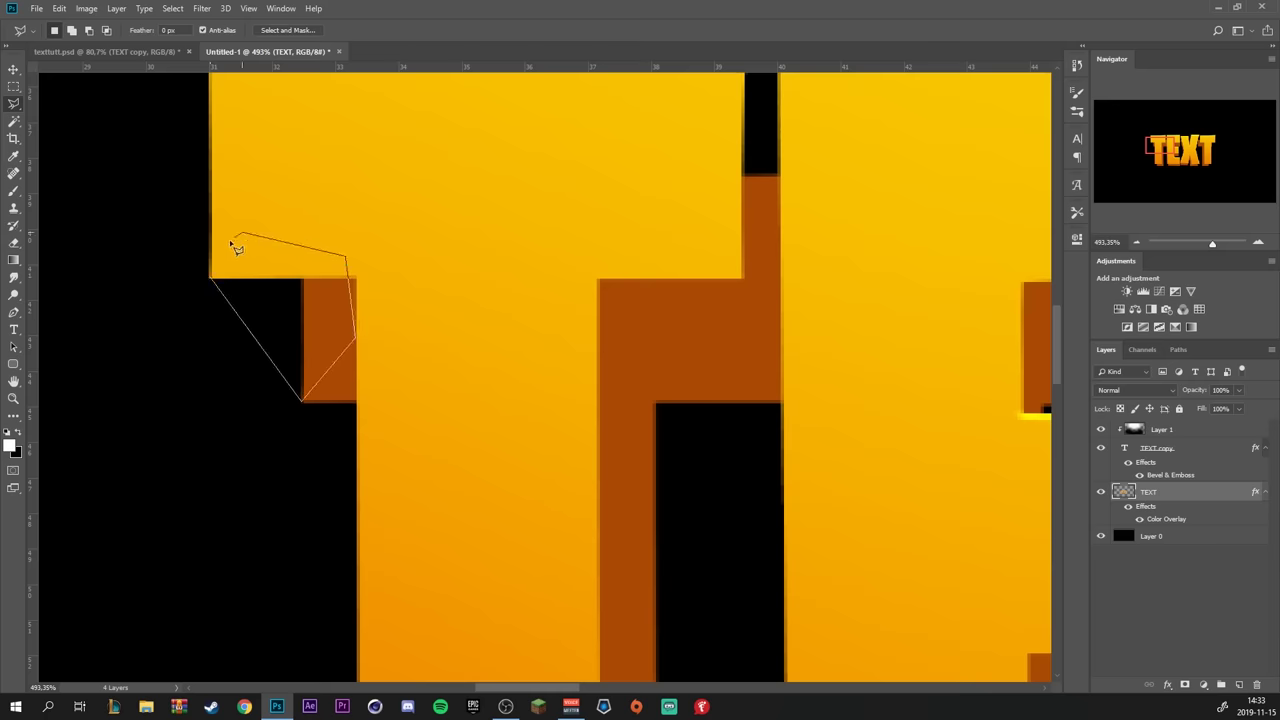
{"action": "left_click", "coordinate": [212, 281]}
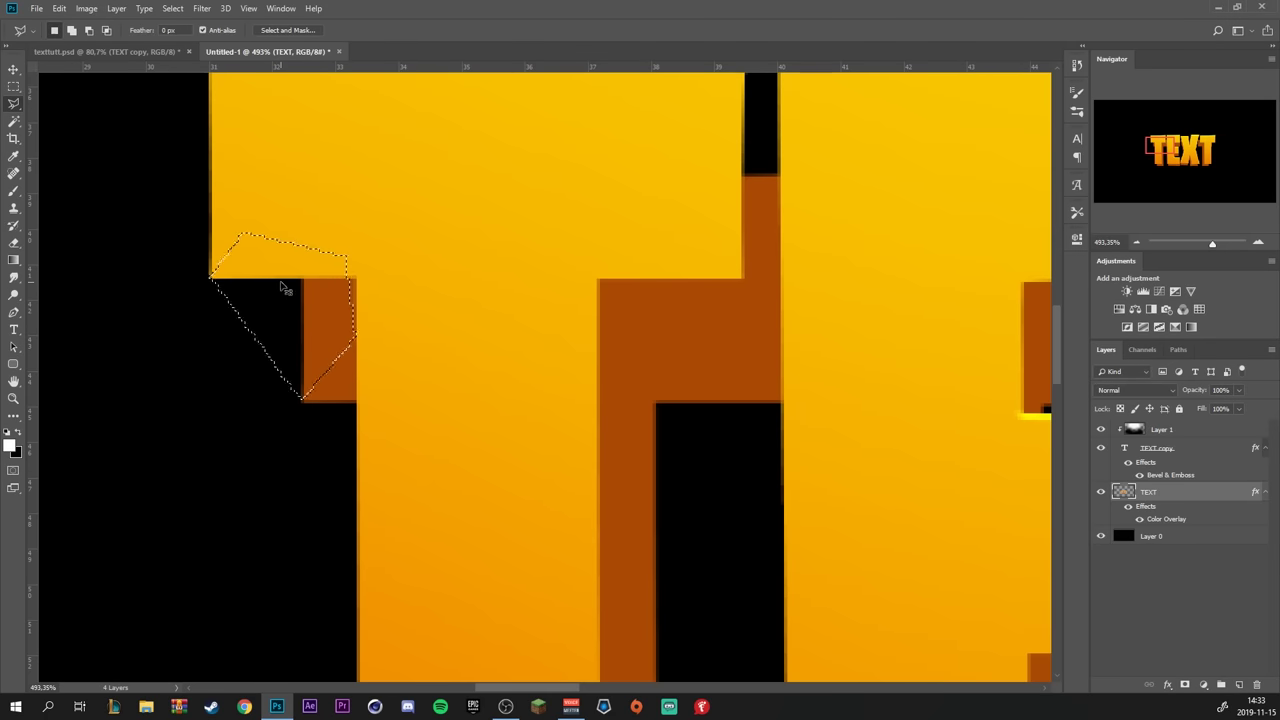
{"action": "key", "text": "alt+BackSpace"}
{"action": "key", "text": "ctrl+d"}
Select the triangular gap at the lower-left corner of the first T's stem, fill it and deselect
{"action": "scroll", "coordinate": [357, 313], "scroll_direction": "down", "scroll_amount": 2}
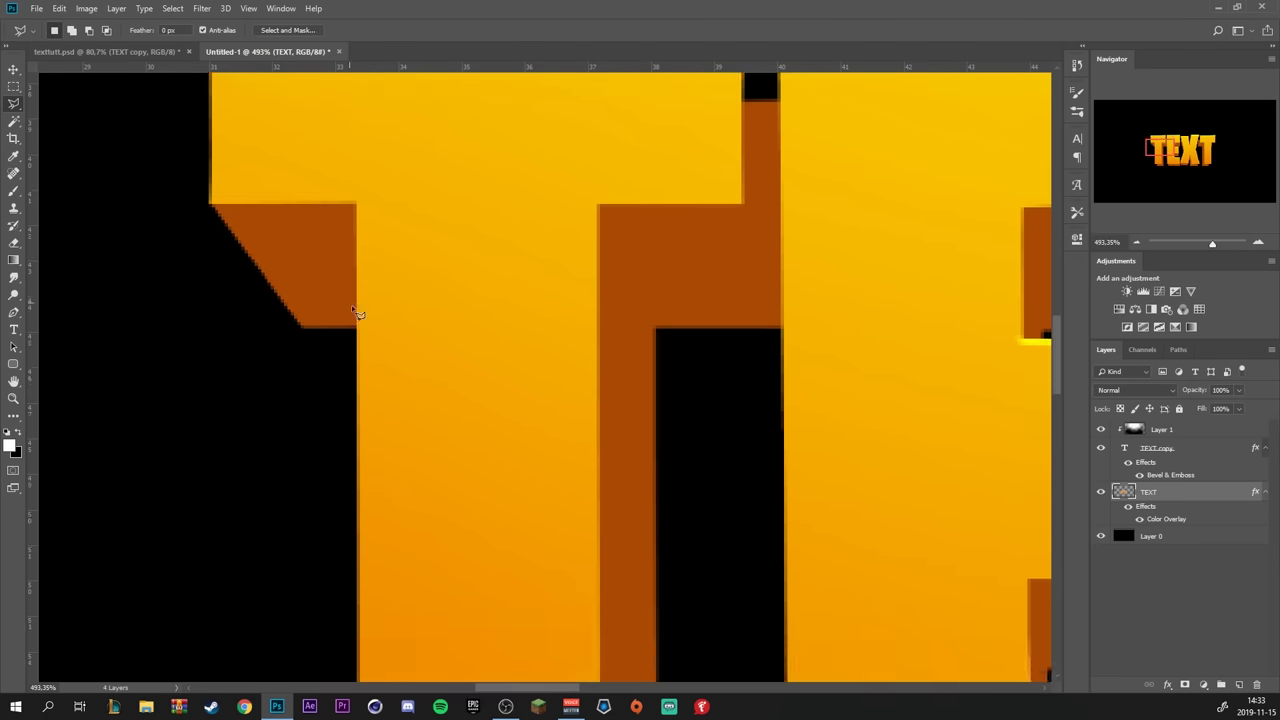
{"action": "scroll", "coordinate": [357, 313], "scroll_direction": "down", "scroll_amount": 10}
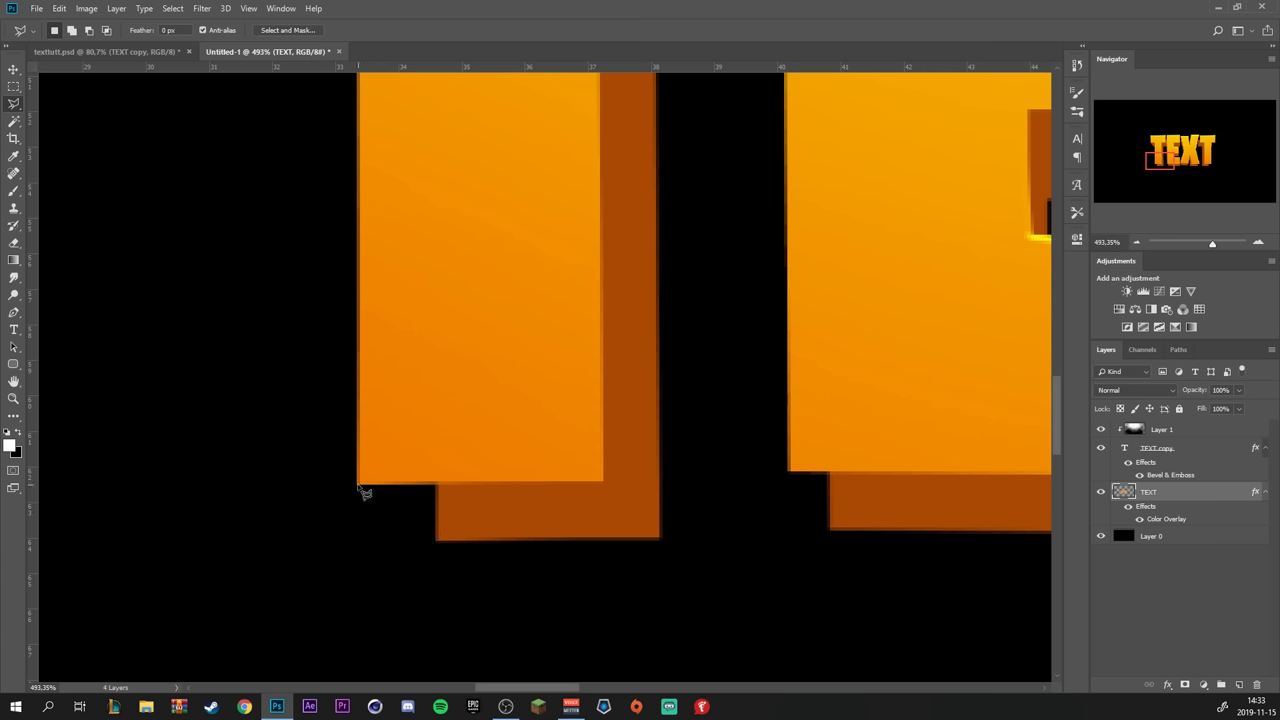
{"action": "left_click", "coordinate": [358, 485]}
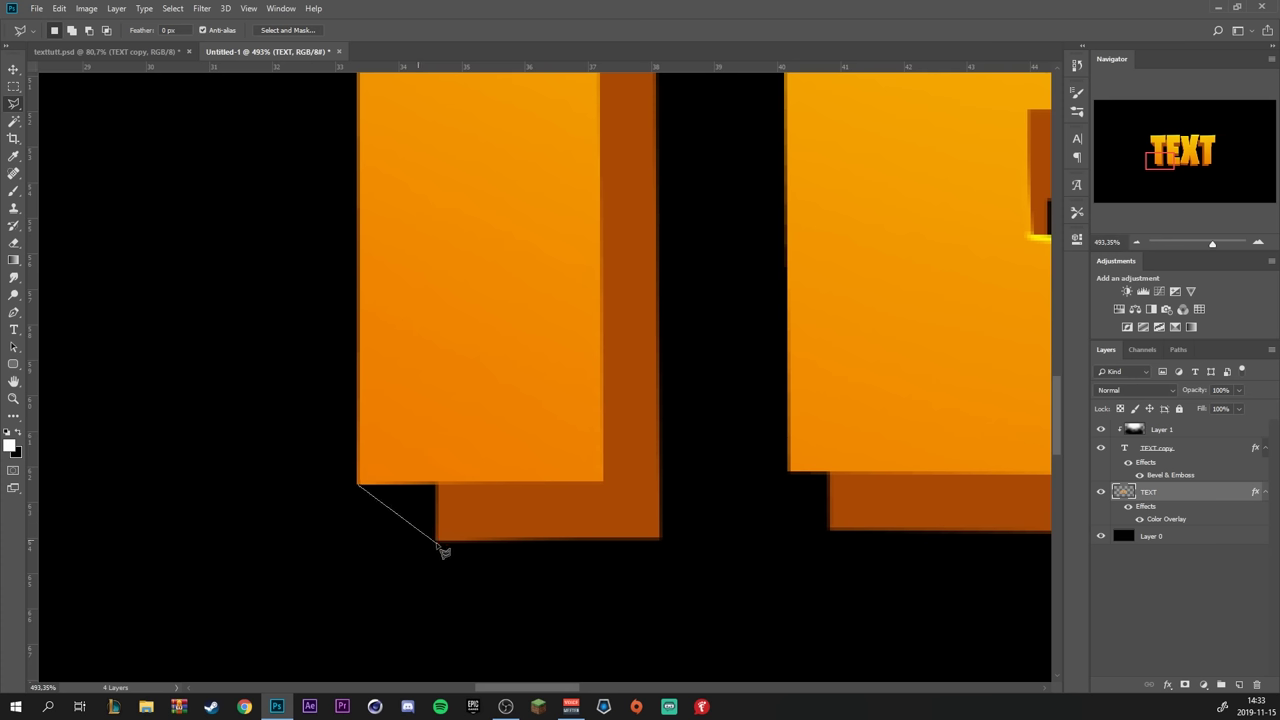
{"action": "left_click", "coordinate": [477, 452]}
{"action": "left_click", "coordinate": [431, 441]}
{"action": "left_click", "coordinate": [360, 486]}
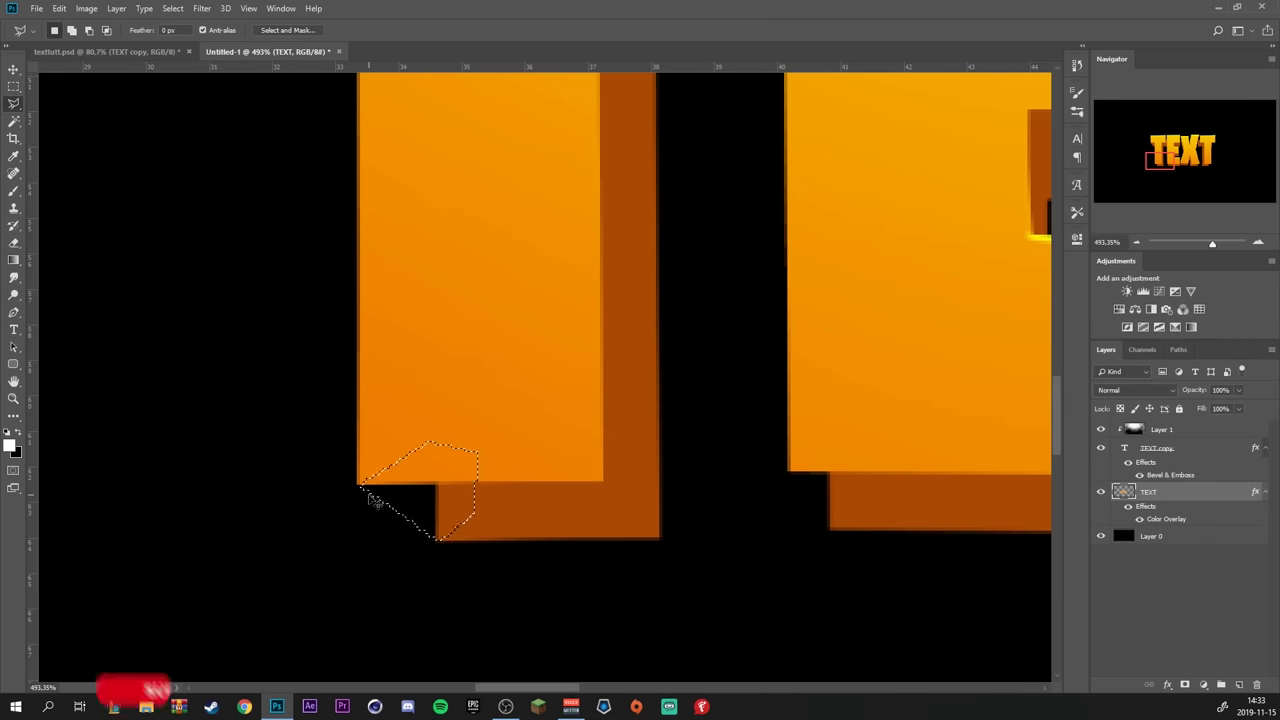
{"action": "key", "text": "alt+BackSpace"}
{"action": "key", "text": "ctrl+d"}
Select and fill the gap between the first T's upper-right corner and its extrusion beside the E
{"action": "scroll", "coordinate": [651, 273], "scroll_direction": "down", "scroll_amount": 5}
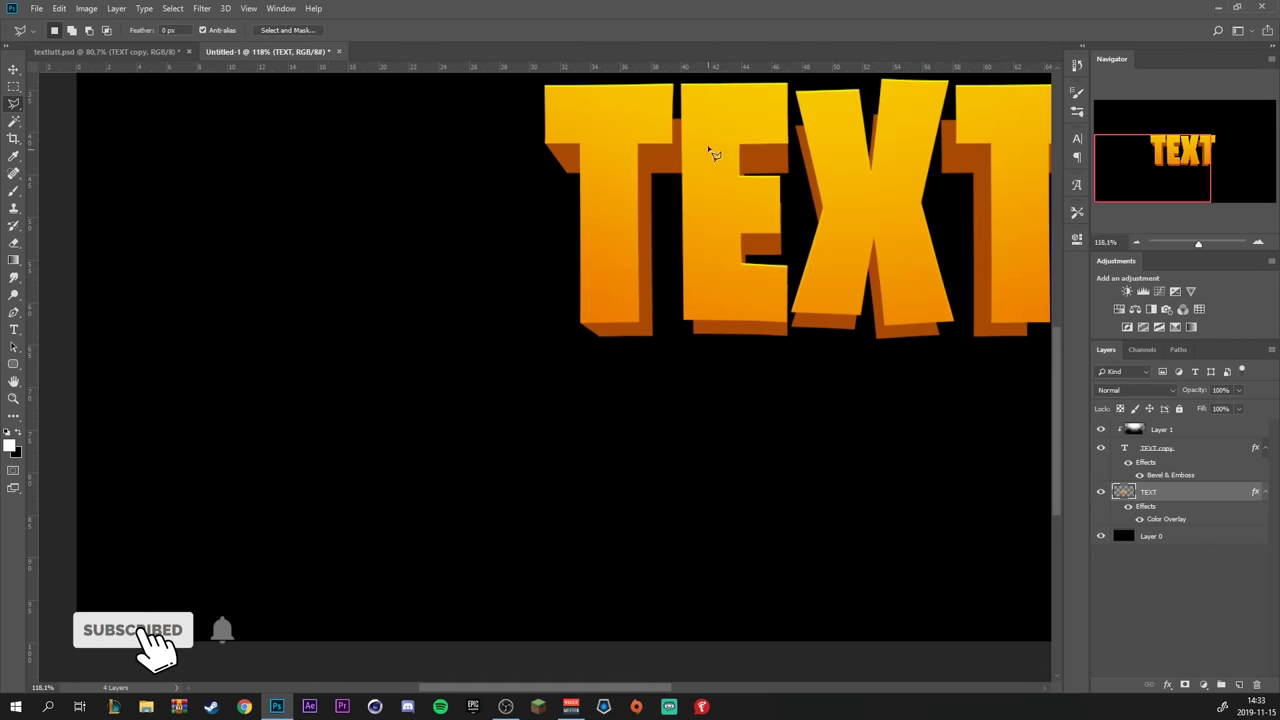
{"action": "scroll", "coordinate": [712, 153], "scroll_direction": "up", "scroll_amount": 6}
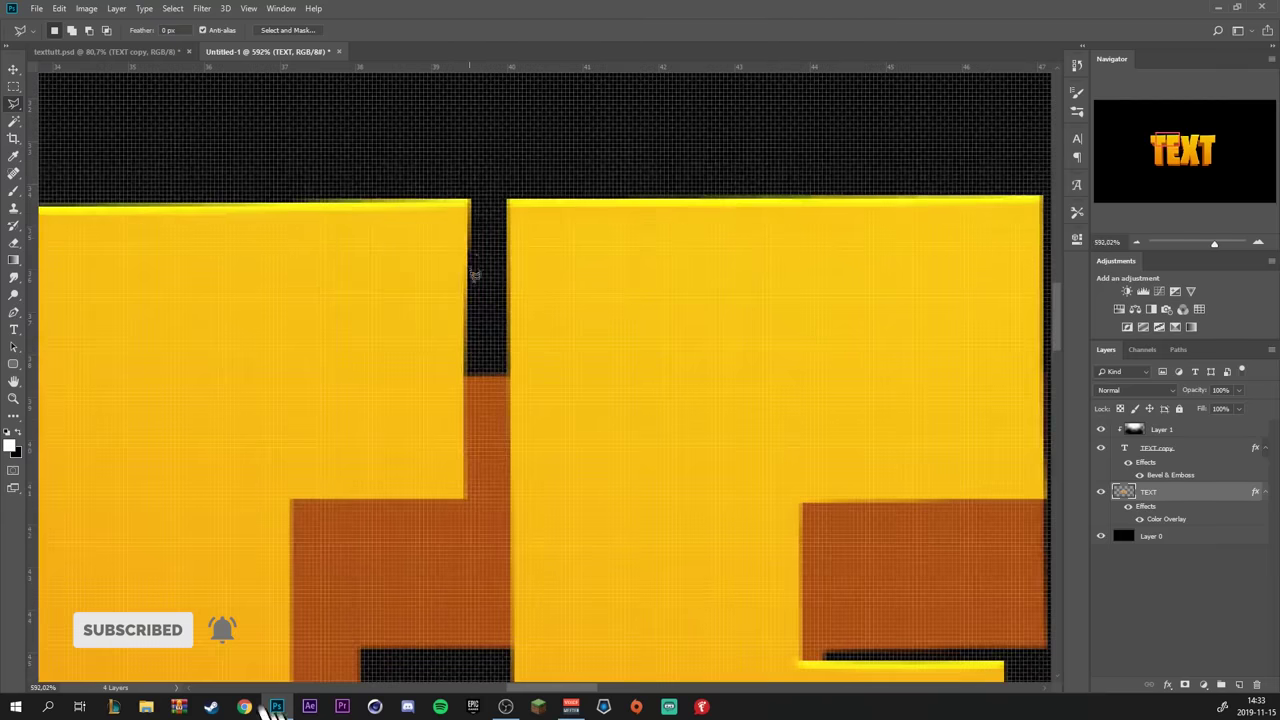
{"action": "scroll", "coordinate": [558, 340], "scroll_direction": "down", "scroll_amount": 1}
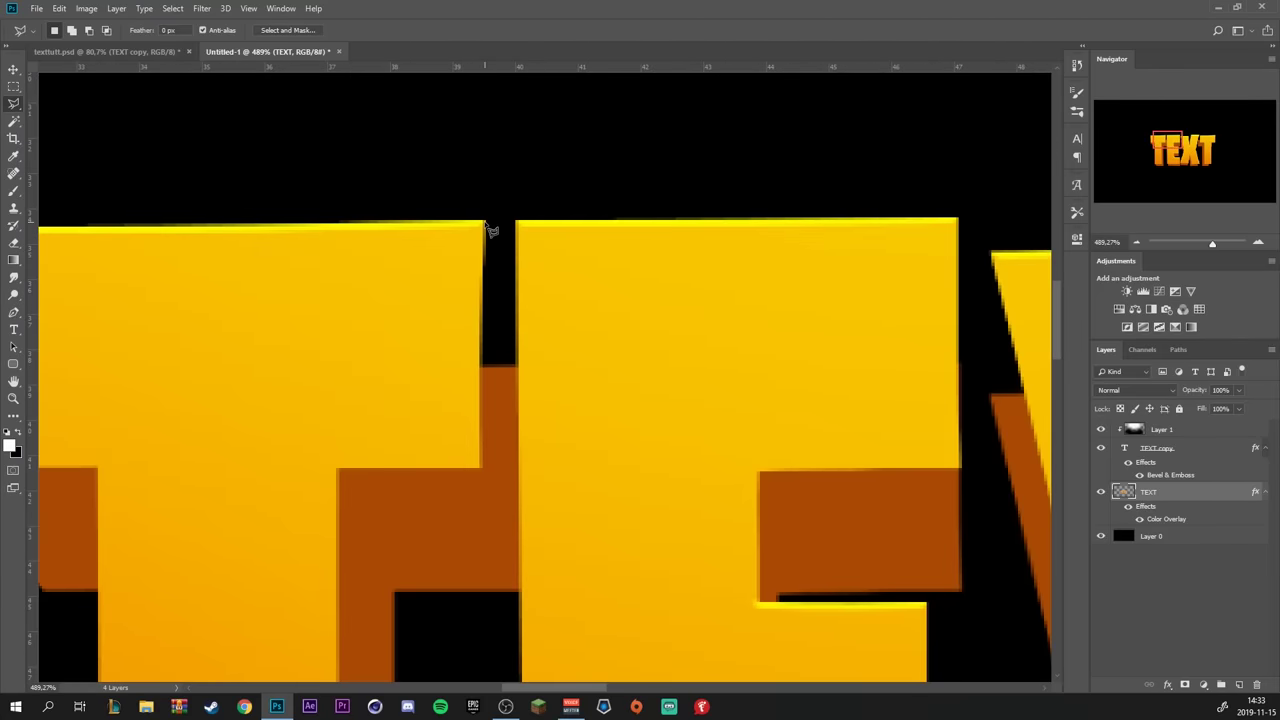
{"action": "left_click", "coordinate": [486, 223]}
{"action": "left_click", "coordinate": [438, 376]}
{"action": "left_click", "coordinate": [447, 291]}
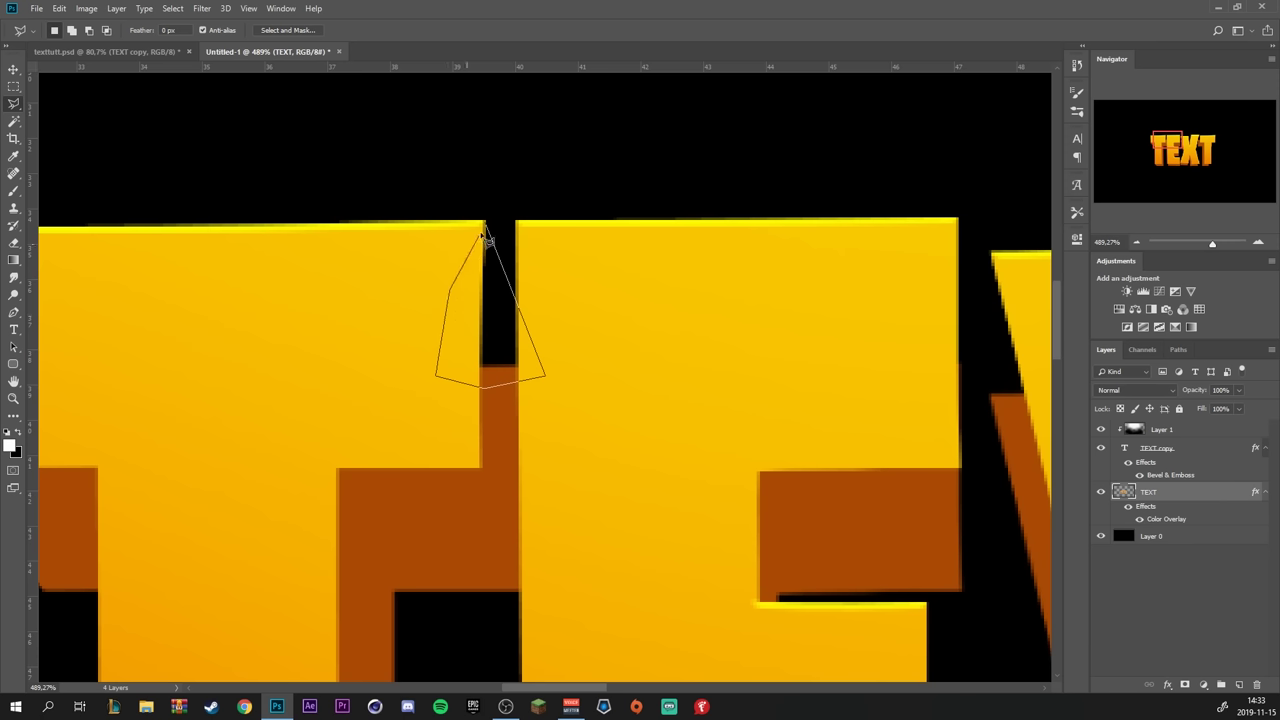
{"action": "left_click", "coordinate": [486, 225]}
{"action": "key", "text": "alt+BackSpace"}
{"action": "key", "text": "ctrl+d"}
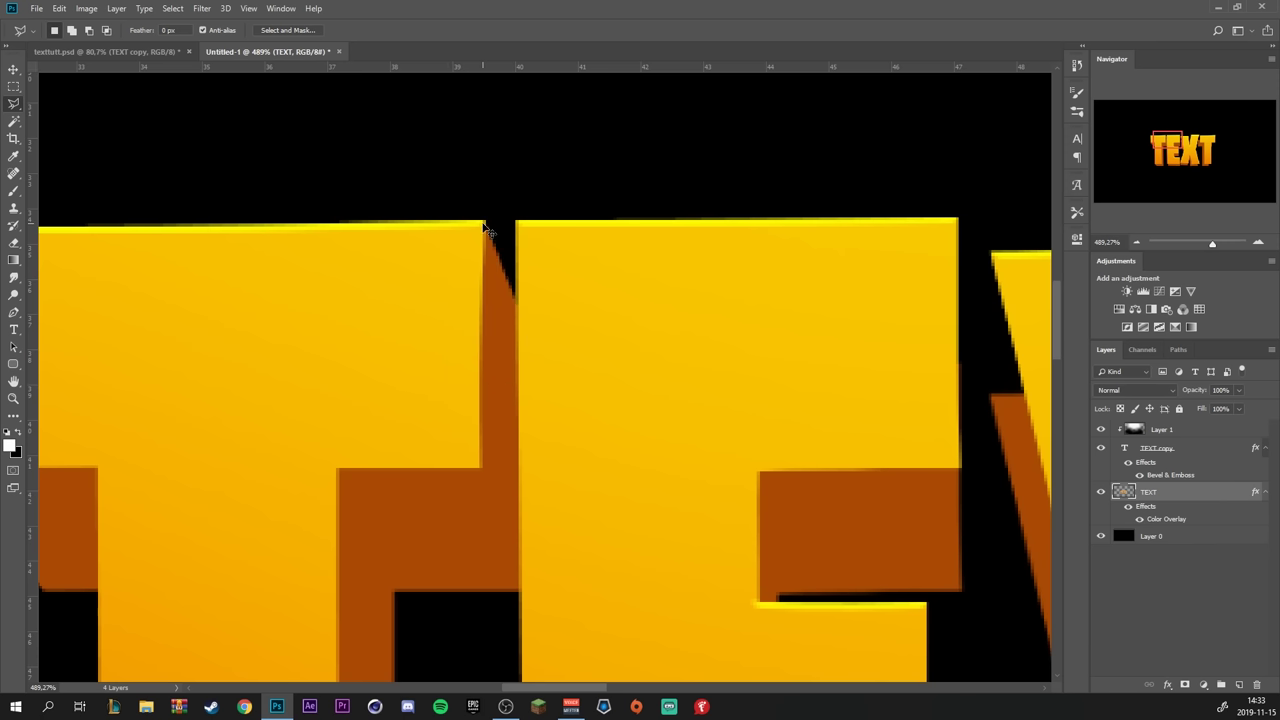
Outline and fill the triangular gap at the E's lower-left corner to join the front letter to its extrusion
{"action": "scroll", "coordinate": [452, 348], "scroll_direction": "down", "scroll_amount": 5}
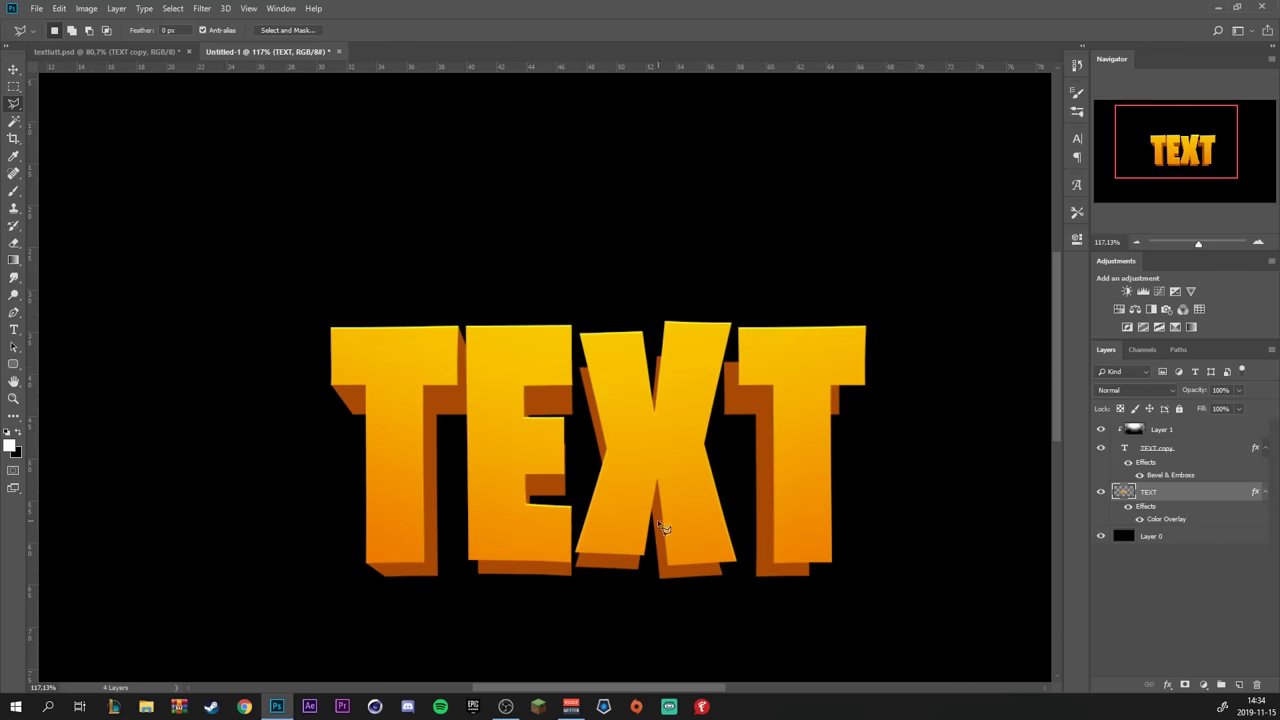
{"action": "scroll", "coordinate": [688, 530], "scroll_direction": "up", "scroll_amount": 2}
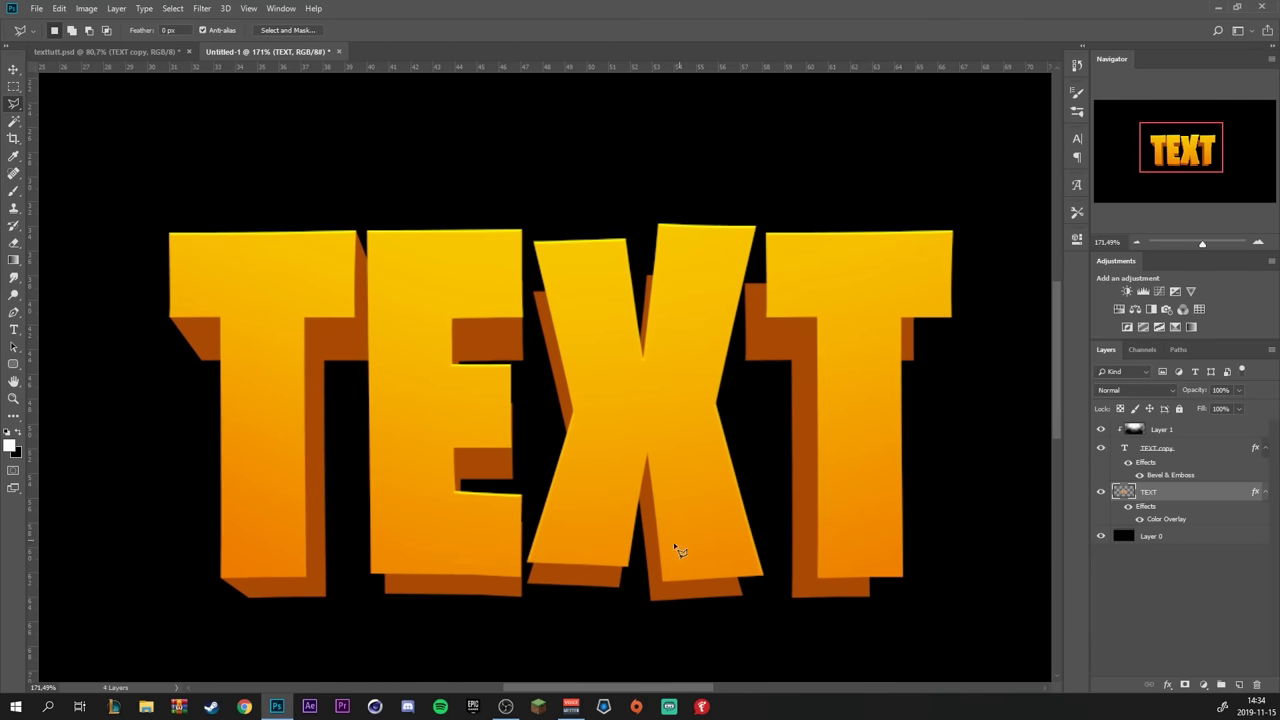
{"action": "scroll", "coordinate": [385, 606], "scroll_direction": "up", "scroll_amount": 11}
{"action": "left_click", "coordinate": [331, 515]}
{"action": "left_click", "coordinate": [371, 571]}
{"action": "left_click", "coordinate": [414, 486]}
{"action": "left_click", "coordinate": [374, 481]}
{"action": "left_click", "coordinate": [332, 515]}
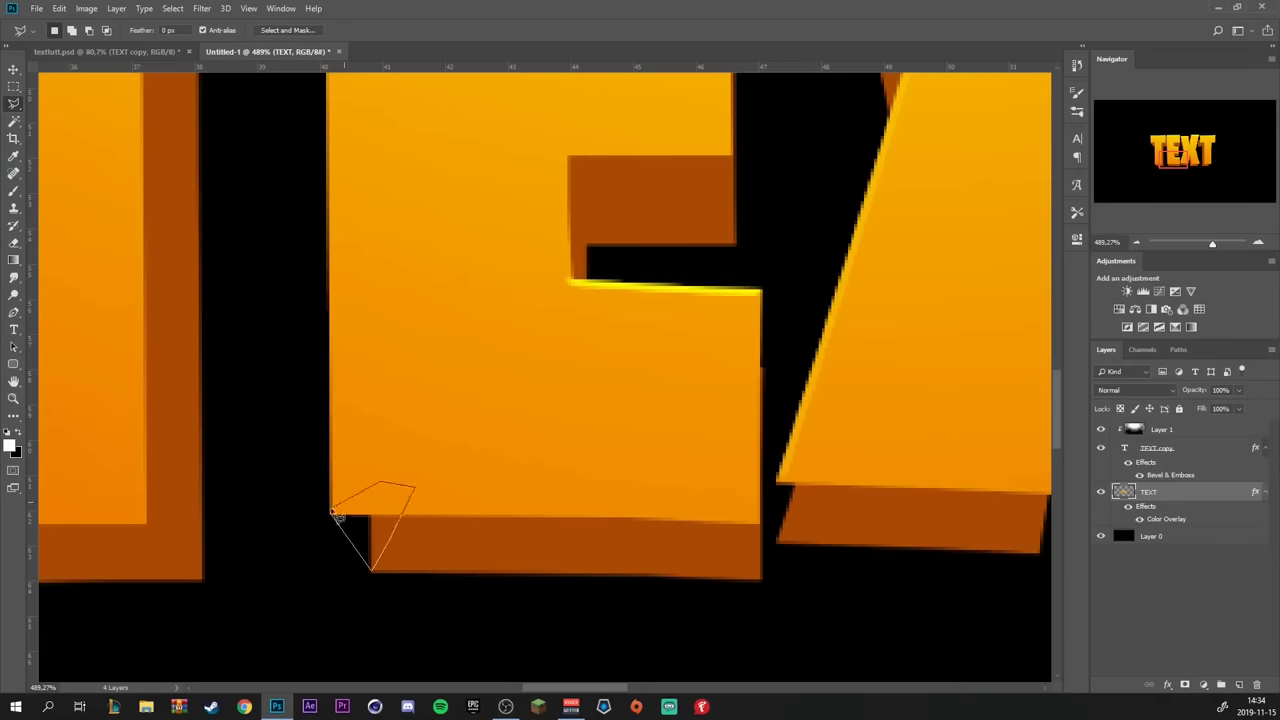
{"action": "key", "text": "alt+BackSpace"}
Select and fill the slim gaps along the right ends of the E's upper and middle arms
{"action": "scroll", "coordinate": [683, 249], "scroll_direction": "up", "scroll_amount": 4}
{"action": "scroll", "coordinate": [700, 240], "scroll_direction": "up", "scroll_amount": 2}
{"action": "left_click", "coordinate": [731, 229]}
{"action": "left_click", "coordinate": [735, 343]}
{"action": "scroll", "coordinate": [660, 300], "scroll_direction": "up", "scroll_amount": 4}
{"action": "left_click", "coordinate": [766, 435]}
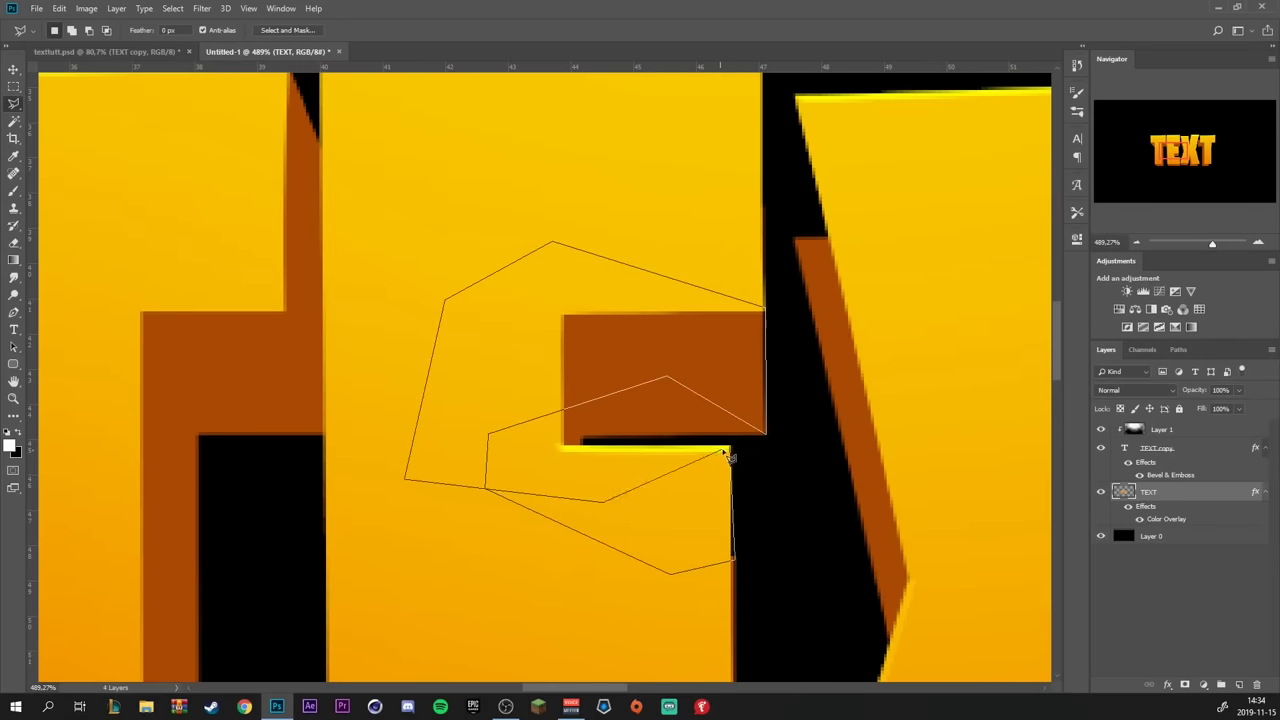
{"action": "left_click", "coordinate": [731, 447]}
{"action": "key", "text": "alt+BackSpace"}
Fill the extrusion gap at the upper-left corner of the X's left arm
{"action": "scroll", "coordinate": [810, 238], "scroll_direction": "down", "scroll_amount": 1}
{"action": "left_click", "coordinate": [799, 230]}
{"action": "left_click", "coordinate": [799, 102]}
{"action": "double_click", "coordinate": [859, 238]}
{"action": "key", "text": "alt+BackSpace"}
Select and fill the gaps on both lower corners of the X's left leg, connecting it to the extrusion
{"action": "scroll", "coordinate": [870, 268], "scroll_direction": "down", "scroll_amount": 8}
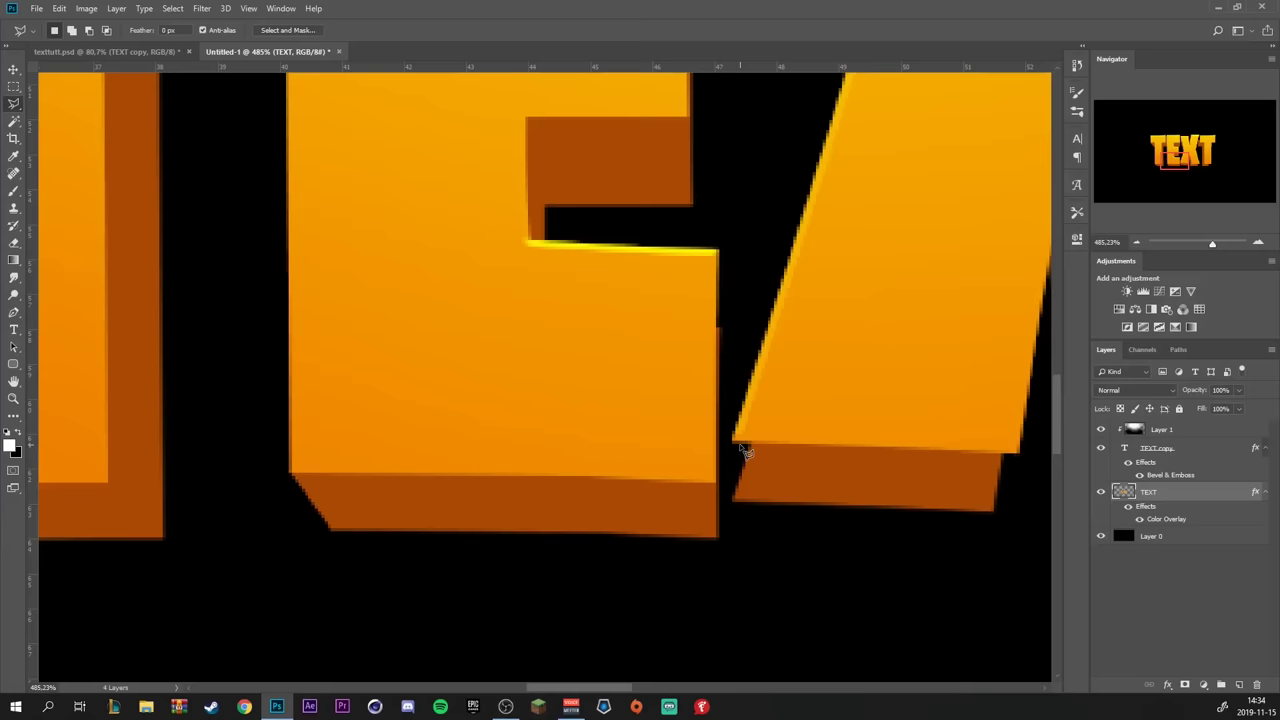
{"action": "left_click", "coordinate": [733, 441]}
{"action": "left_click", "coordinate": [733, 498]}
{"action": "left_click", "coordinate": [773, 471]}
{"action": "left_click", "coordinate": [781, 436]}
{"action": "left_click", "coordinate": [733, 441]}
{"action": "key", "text": "alt+BackSpace"}
{"action": "left_click", "coordinate": [994, 512]}
{"action": "left_click", "coordinate": [1020, 454]}
{"action": "double_click", "coordinate": [971, 430]}
{"action": "key", "text": "alt+BackSpace"}
Fill the triangular extrusion gap at the lower-right corner of the X's right leg
{"action": "scroll", "coordinate": [1030, 535], "scroll_direction": "down", "scroll_amount": 8}
{"action": "scroll", "coordinate": [480, 508], "scroll_direction": "up", "scroll_amount": 2}
{"action": "left_click", "coordinate": [457, 544]}
{"action": "left_click", "coordinate": [514, 489]}
{"action": "left_click", "coordinate": [401, 448]}
Select and fill the gap beside the upper-left corner of the X's right arm
{"action": "scroll", "coordinate": [424, 388], "scroll_direction": "down", "scroll_amount": 9}
{"action": "scroll", "coordinate": [380, 522], "scroll_direction": "up", "scroll_amount": 10}
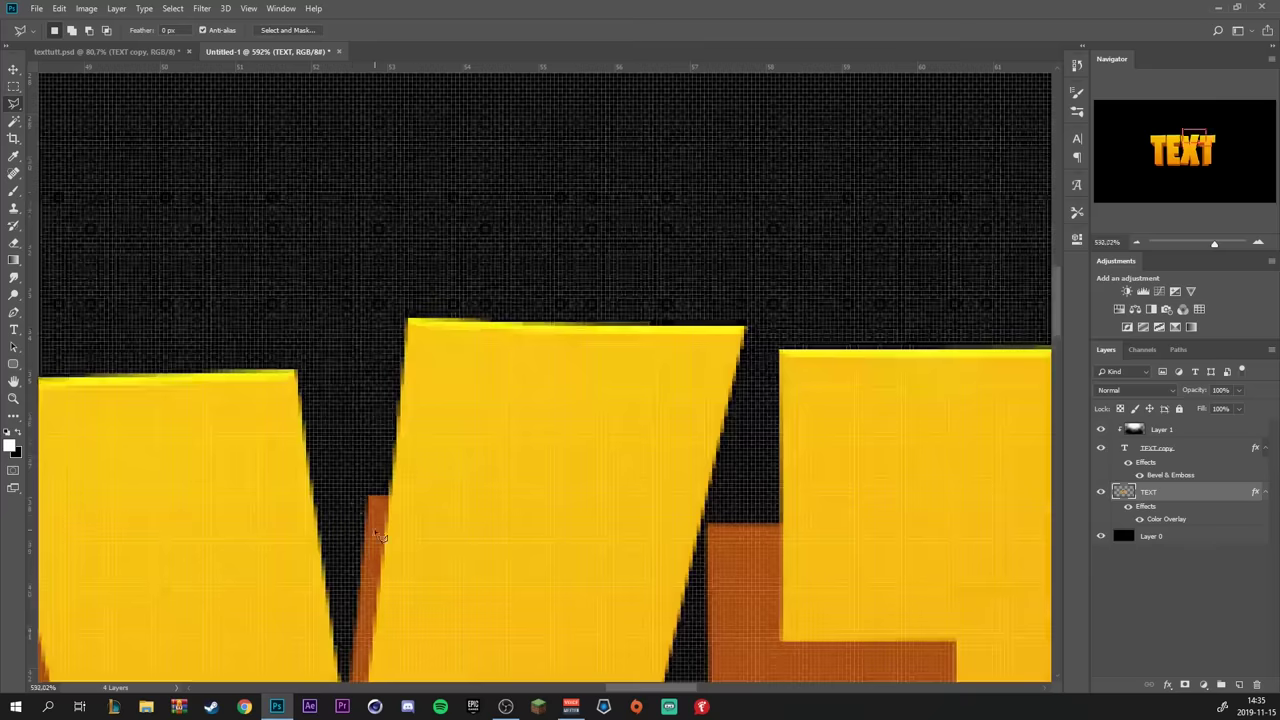
{"action": "left_click", "coordinate": [371, 500]}
{"action": "left_click", "coordinate": [402, 356]}
{"action": "double_click", "coordinate": [402, 462]}
{"action": "key", "text": "alt+BackSpace"}
Outline the gap at the last T's upper-left corner and fill it
{"action": "left_click", "coordinate": [651, 524]}
{"action": "left_click", "coordinate": [710, 381]}
{"action": "double_click", "coordinate": [735, 535]}
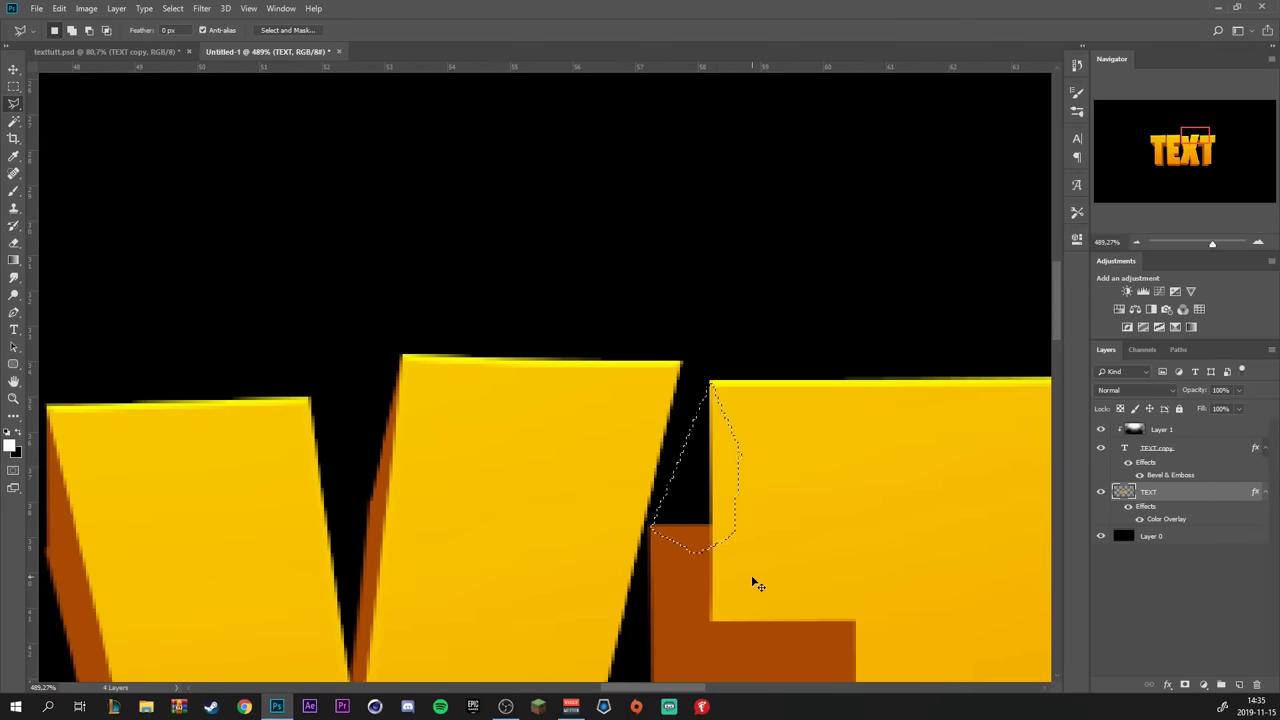
{"action": "key", "text": "alt+BackSpace"}
Select the triangular gap at the lower-right corner of the last T's stem, fill it and deselect
{"action": "scroll", "coordinate": [740, 575], "scroll_direction": "down", "scroll_amount": 9}
{"action": "scroll", "coordinate": [560, 497], "scroll_direction": "up", "scroll_amount": 6}
{"action": "scroll", "coordinate": [549, 493], "scroll_direction": "up", "scroll_amount": 1}
{"action": "left_click", "coordinate": [526, 506]}
{"action": "left_click", "coordinate": [598, 465]}
{"action": "left_click", "coordinate": [553, 431]}
{"action": "double_click", "coordinate": [502, 438]}
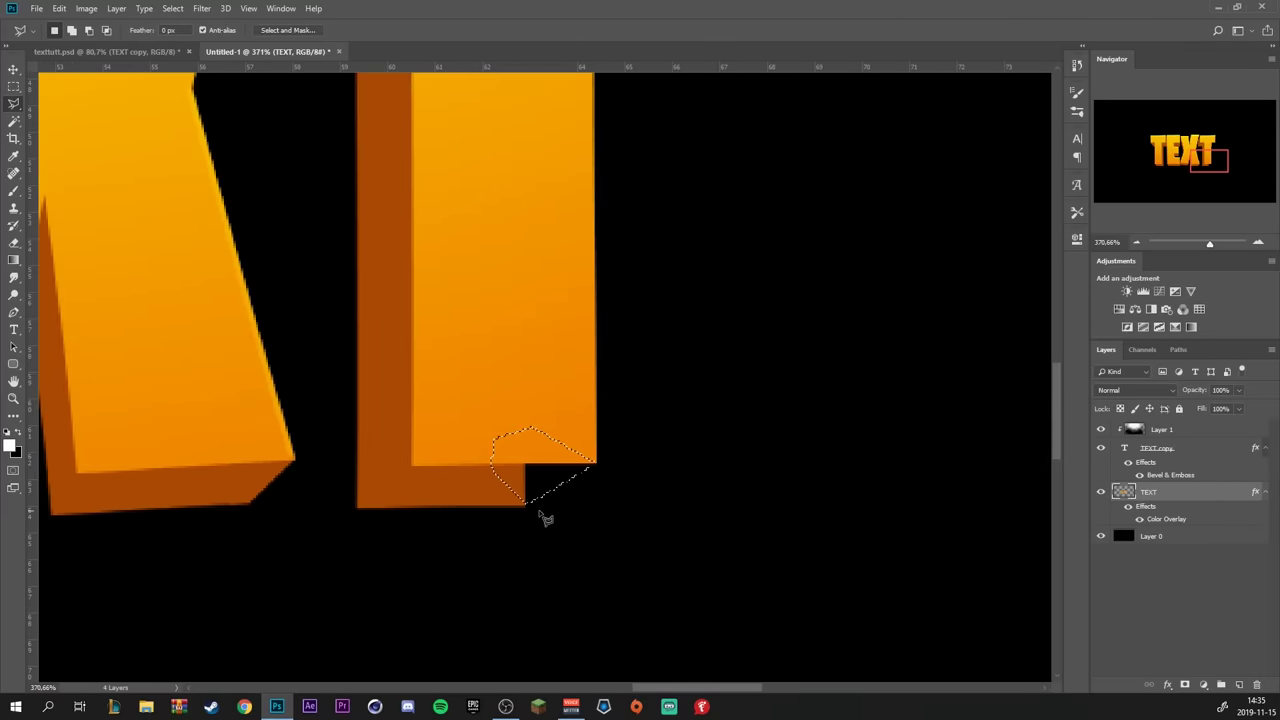
{"action": "key", "text": "alt+BackSpace"}
{"action": "key", "text": "ctrl+d"}
Select the gap under the last T's right arm, fill it to form a diagonal extrusion edge and deselect
{"action": "scroll", "coordinate": [580, 394], "scroll_direction": "up", "scroll_amount": 3}
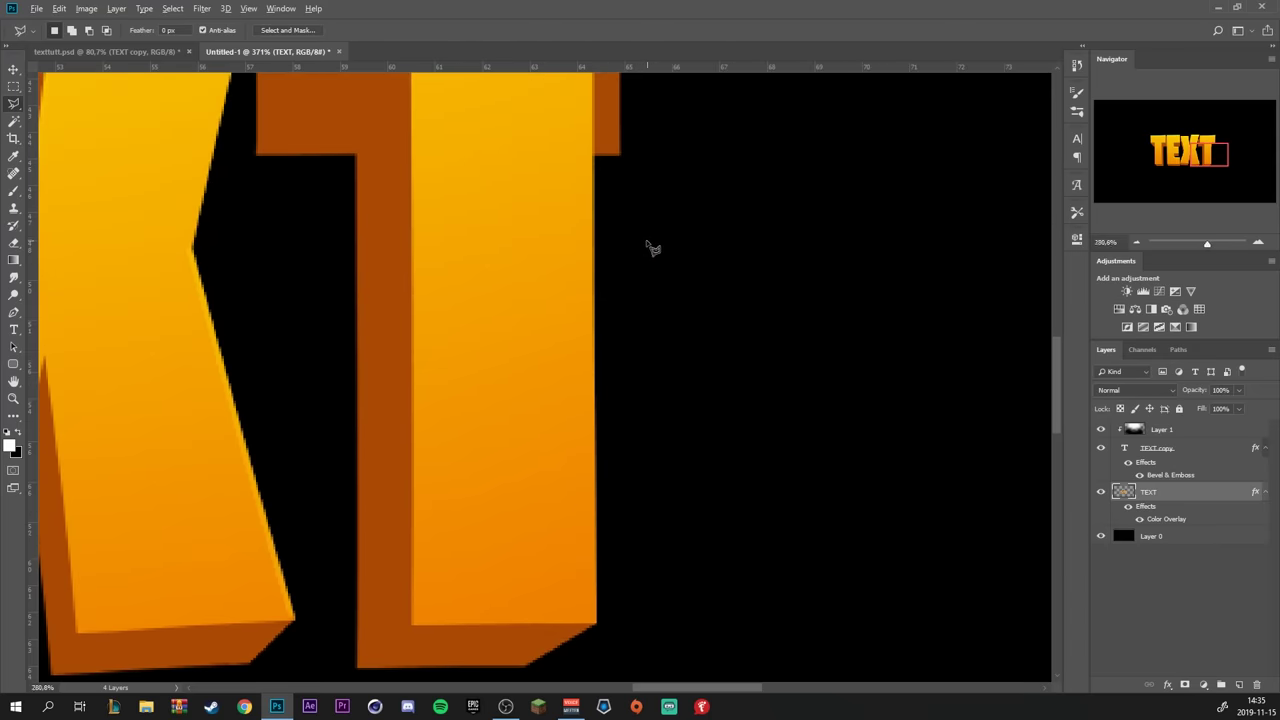
{"action": "scroll", "coordinate": [646, 246], "scroll_direction": "down", "scroll_amount": 5}
{"action": "scroll", "coordinate": [720, 171], "scroll_direction": "up", "scroll_amount": 3}
{"action": "scroll", "coordinate": [752, 328], "scroll_direction": "up", "scroll_amount": 3}
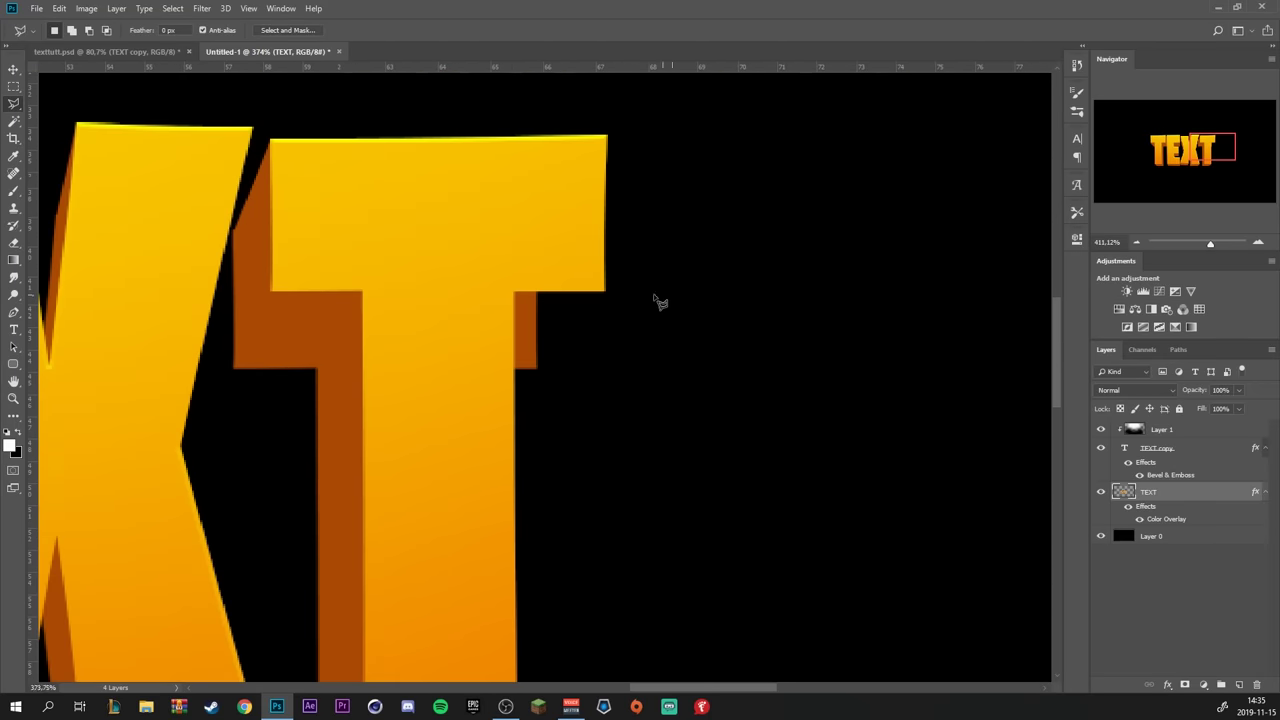
{"action": "scroll", "coordinate": [654, 297], "scroll_direction": "up", "scroll_amount": 3}
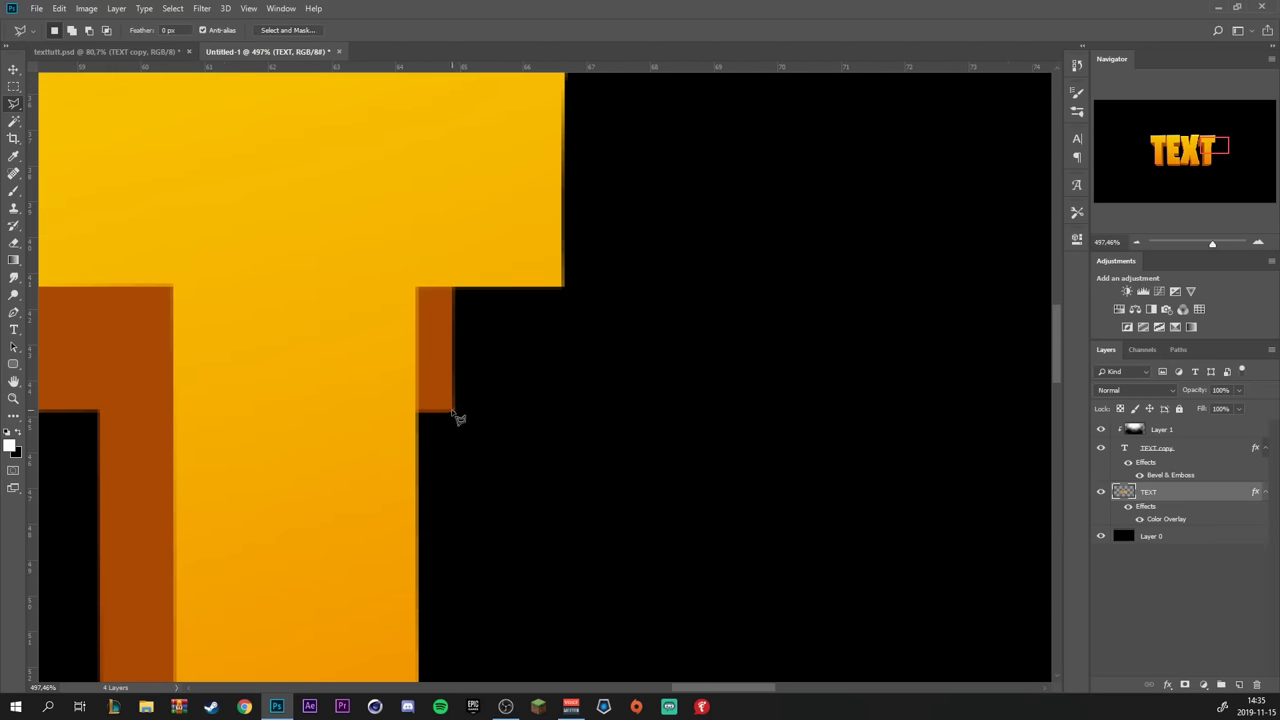
{"action": "left_click", "coordinate": [452, 410]}
{"action": "left_click", "coordinate": [563, 286]}
{"action": "left_click", "coordinate": [420, 236]}
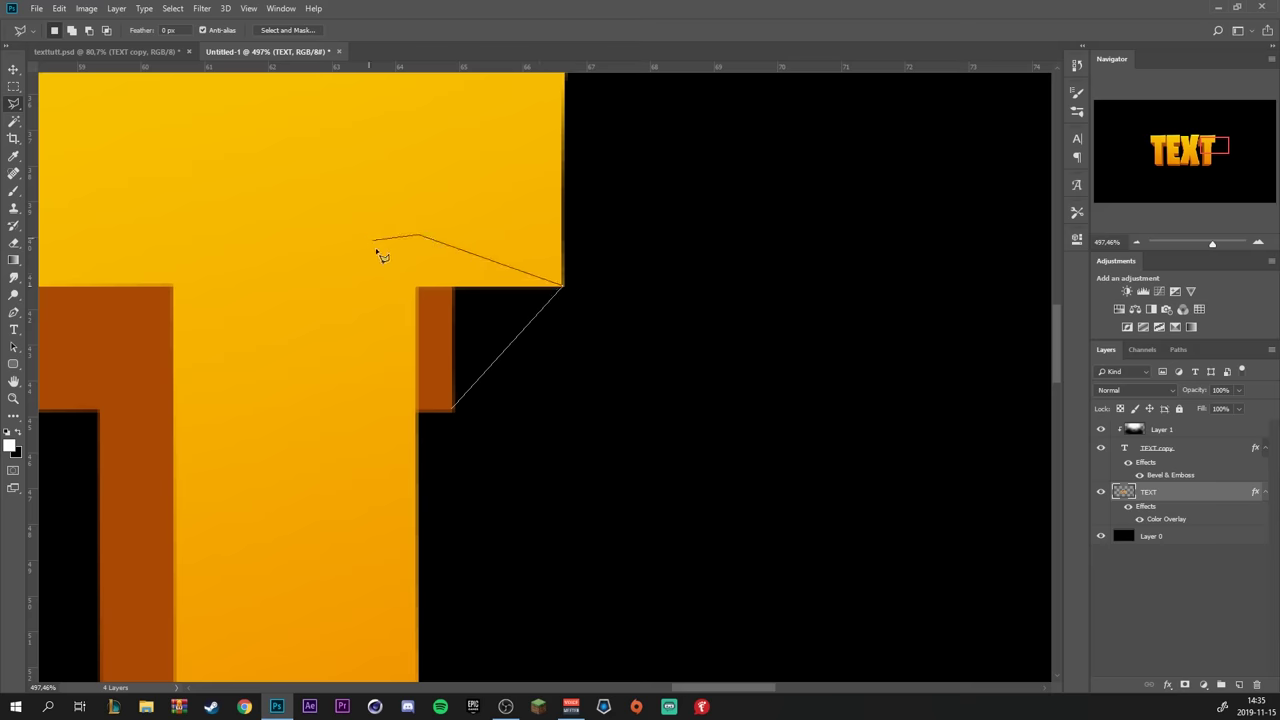
{"action": "left_click", "coordinate": [453, 409]}
{"action": "key", "text": "alt+BackSpace"}
{"action": "key", "text": "ctrl+d"}
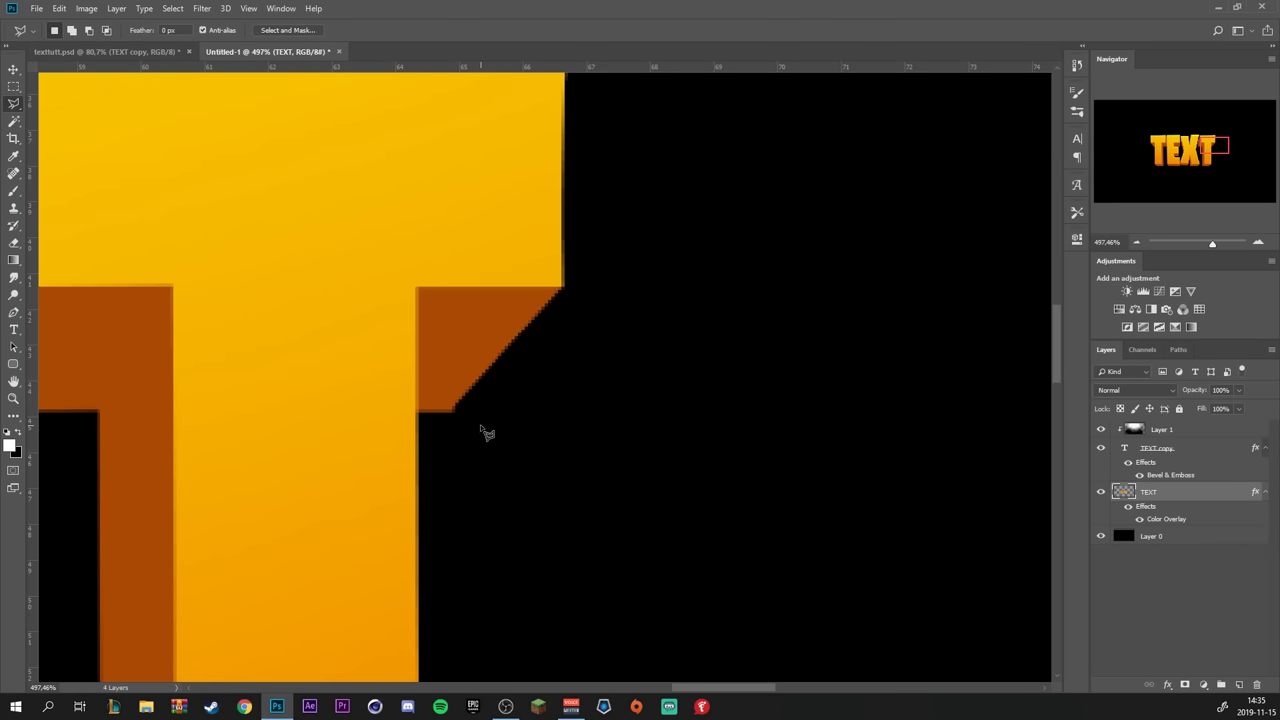
Add a new layer above the extruded TEXT layer and clip it to that layer
{"action": "scroll", "coordinate": [518, 413], "scroll_direction": "down", "scroll_amount": 4}
{"action": "scroll", "coordinate": [518, 413], "scroll_direction": "down", "scroll_amount": 3}
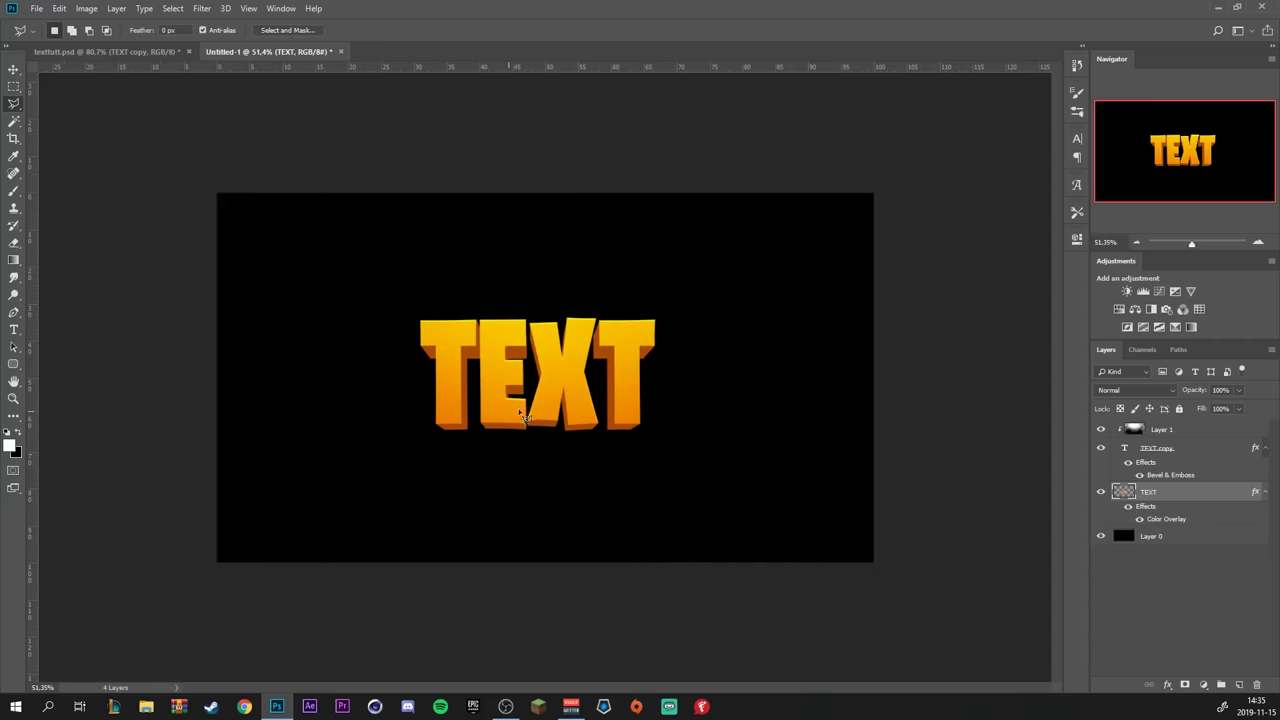
{"action": "scroll", "coordinate": [575, 335], "scroll_direction": "up", "scroll_amount": 3}
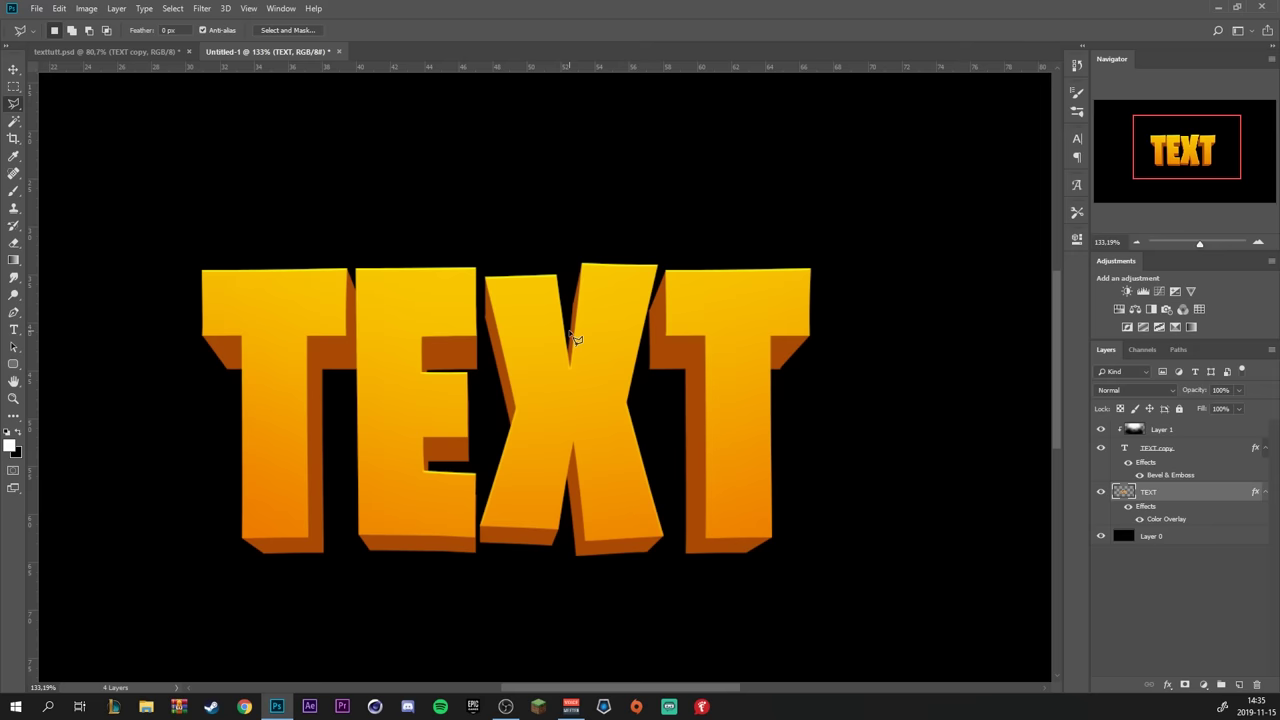
{"action": "left_click", "coordinate": [1240, 686]}
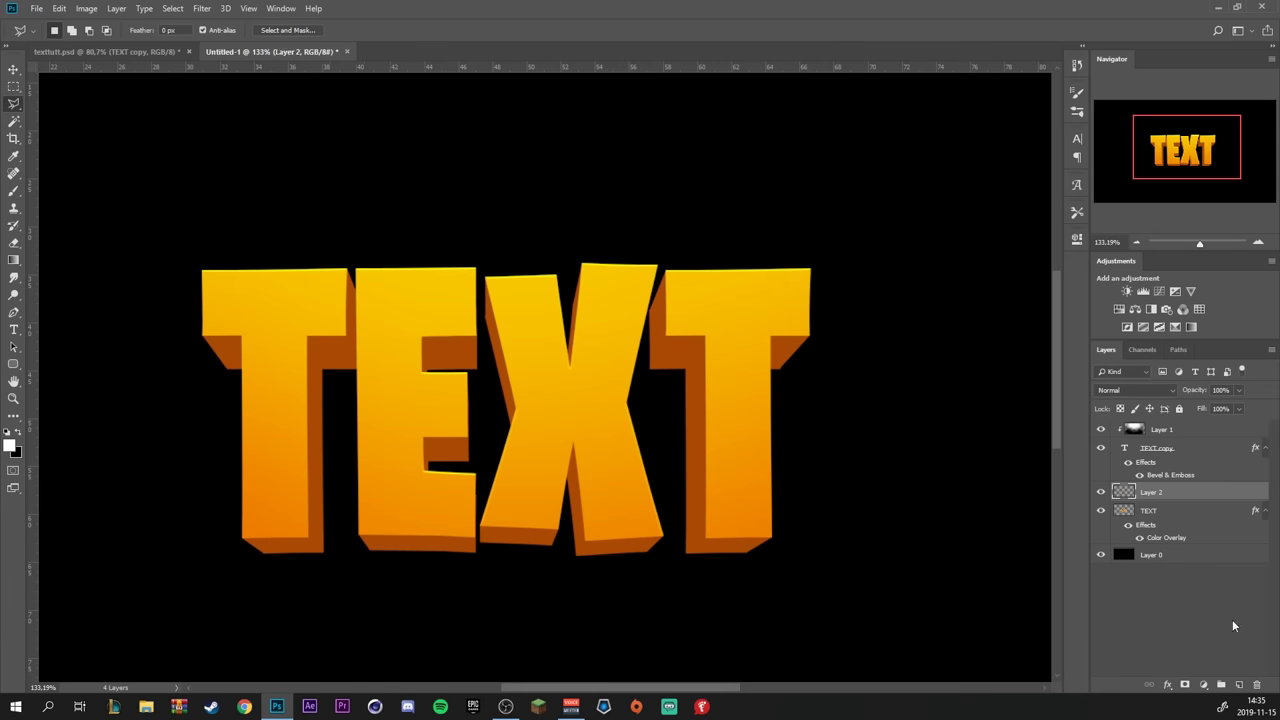
{"action": "right_click", "coordinate": [1177, 494]}
{"action": "left_click", "coordinate": [1116, 386]}
Set the background colour to dark brown 5f2201, based on the extrusion's colour, and choose the Brush tool
{"action": "scroll", "coordinate": [140, 351], "scroll_direction": "up", "scroll_amount": 1}
{"action": "left_click", "coordinate": [15, 452]}
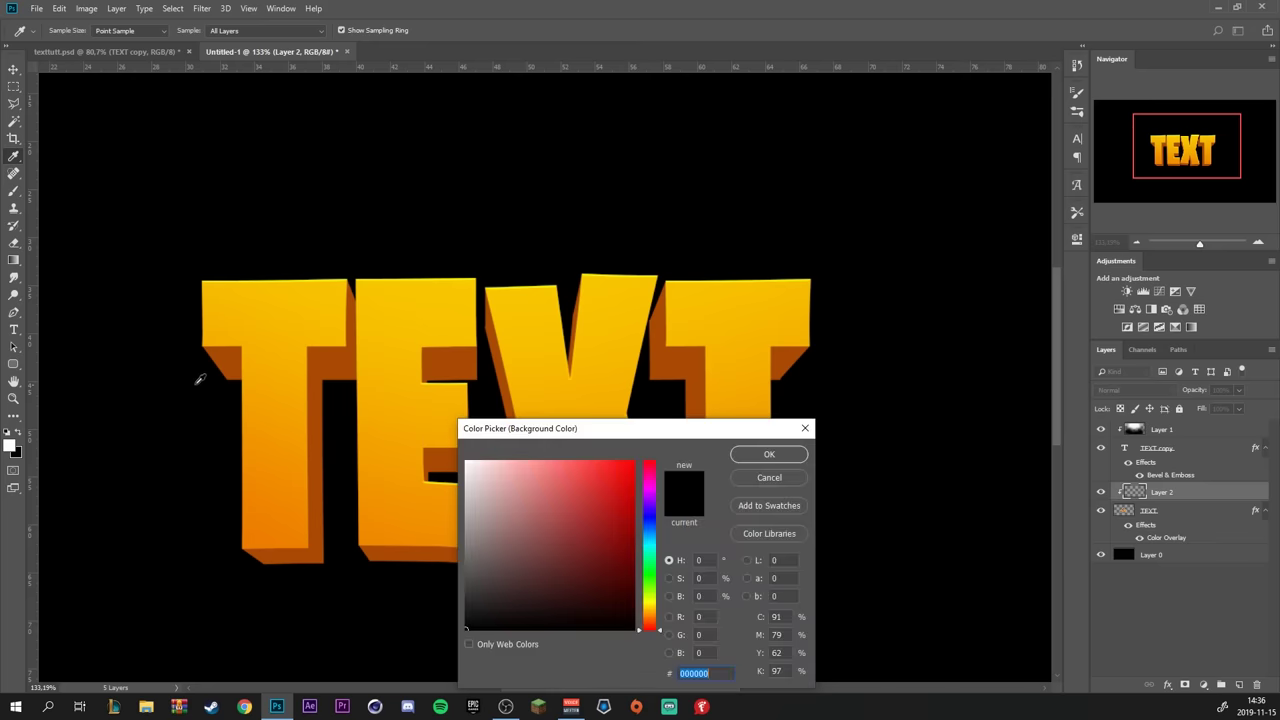
{"action": "left_click", "coordinate": [240, 350]}
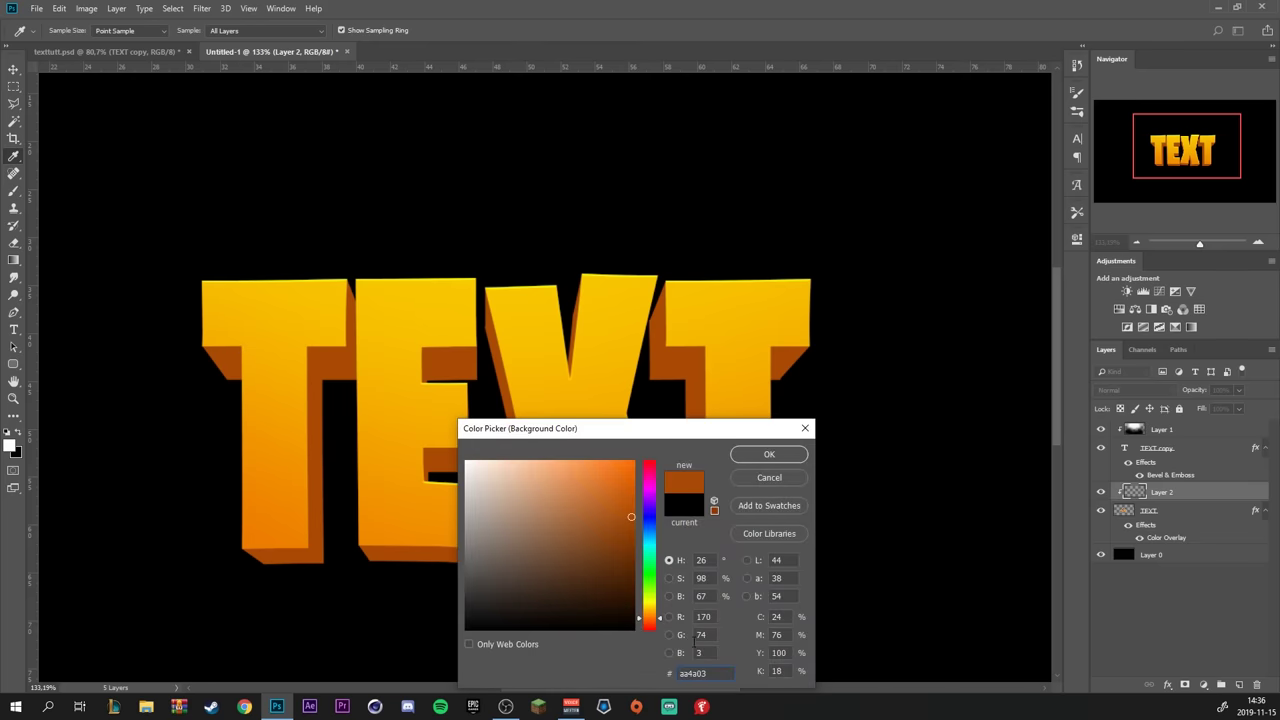
{"action": "left_click", "coordinate": [769, 454]}
{"action": "left_click", "coordinate": [24, 192]}
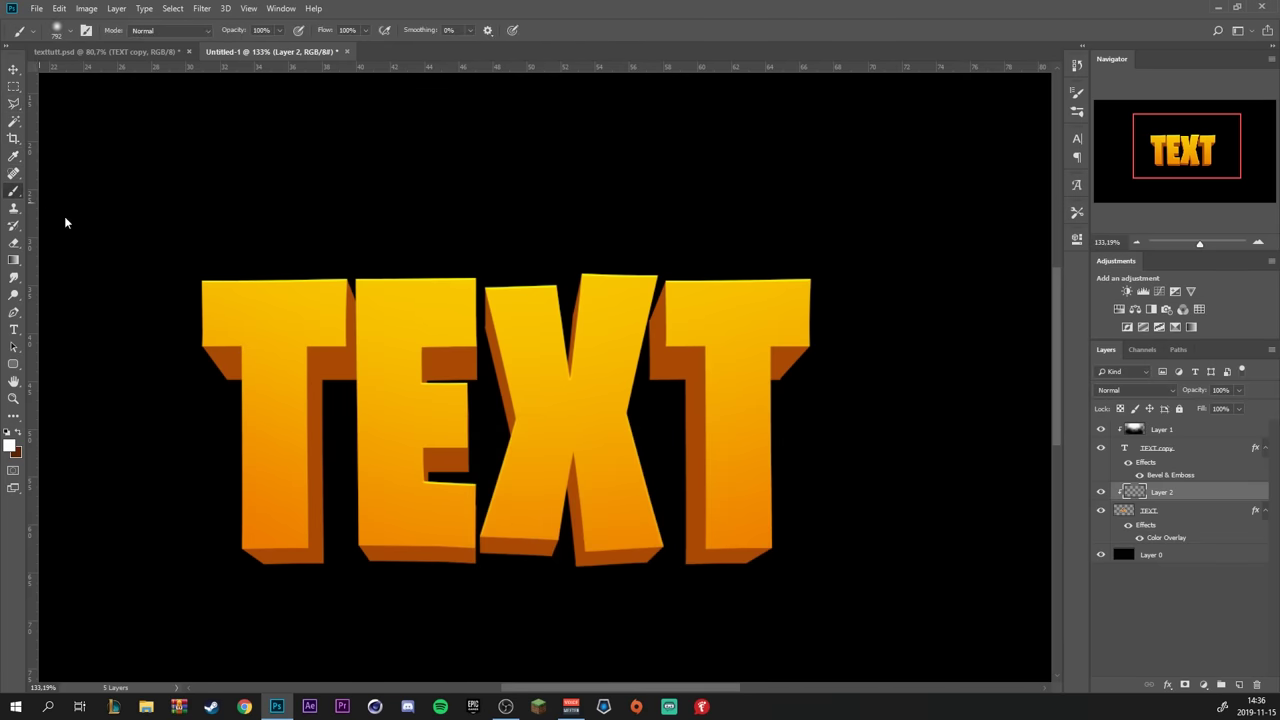
Rasterize the layer style of the extruded TEXT layer
{"action": "left_click", "coordinate": [1188, 520]}
{"action": "right_click", "coordinate": [1203, 521]}
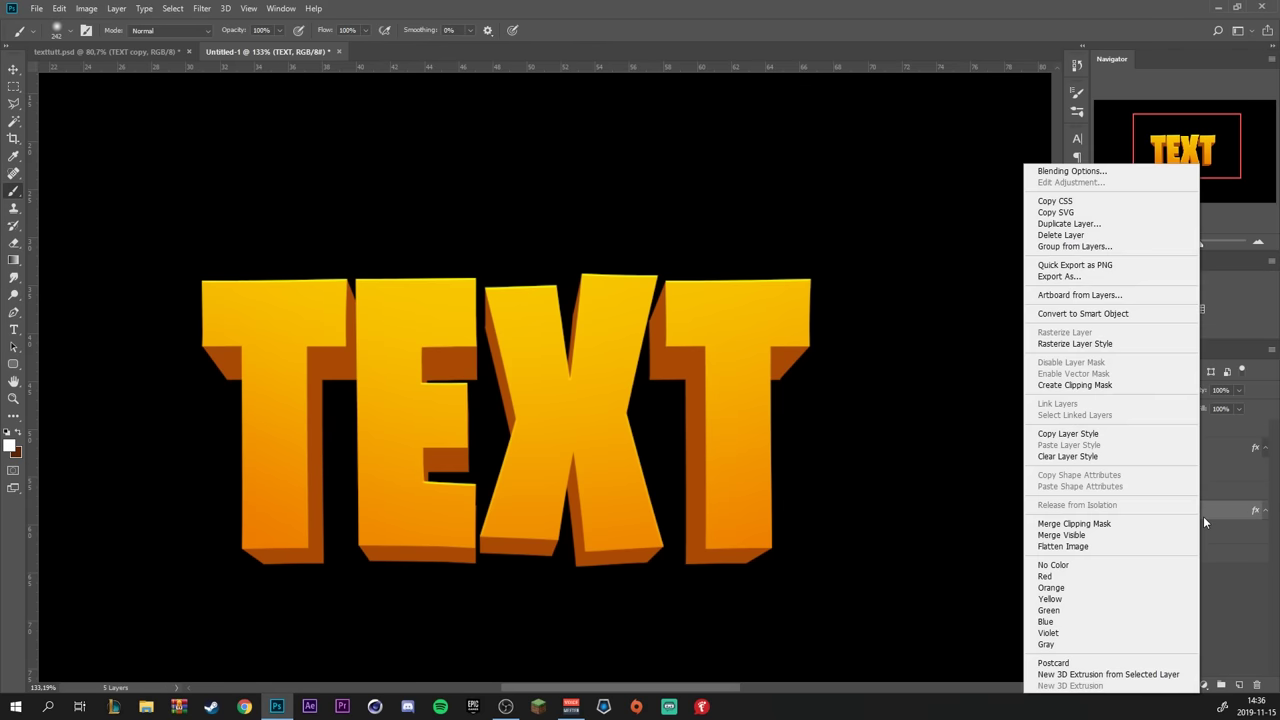
{"action": "left_click", "coordinate": [1117, 344]}
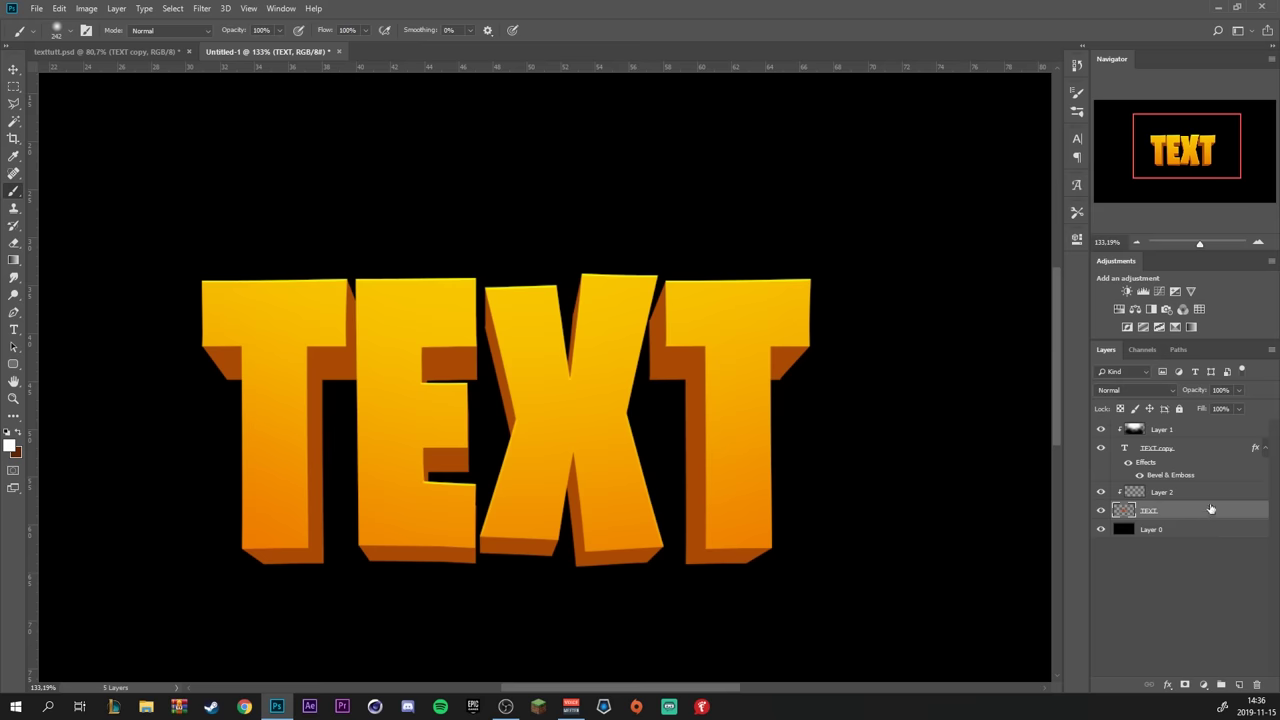
On Layer 2 at the top of the layer stack, paint one soft white dab with a 769 px brush above the first letters
{"action": "left_click", "coordinate": [1179, 495]}
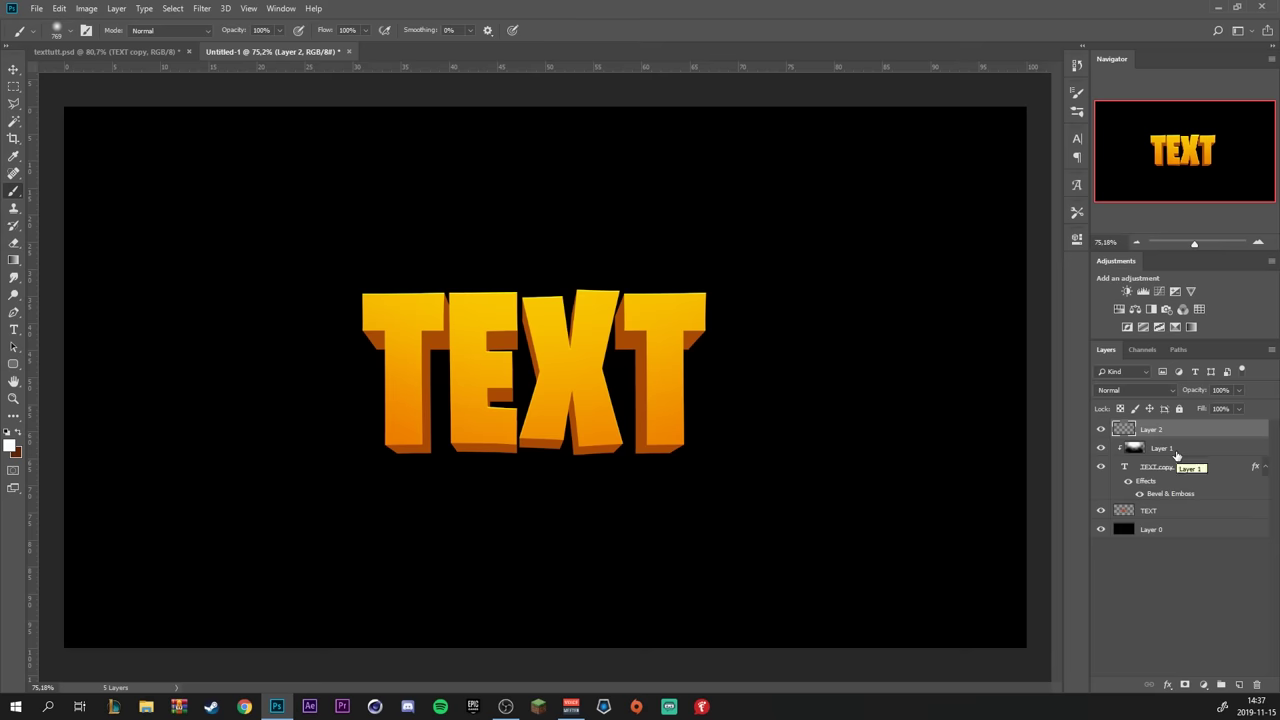
{"action": "left_click", "coordinate": [440, 188]}
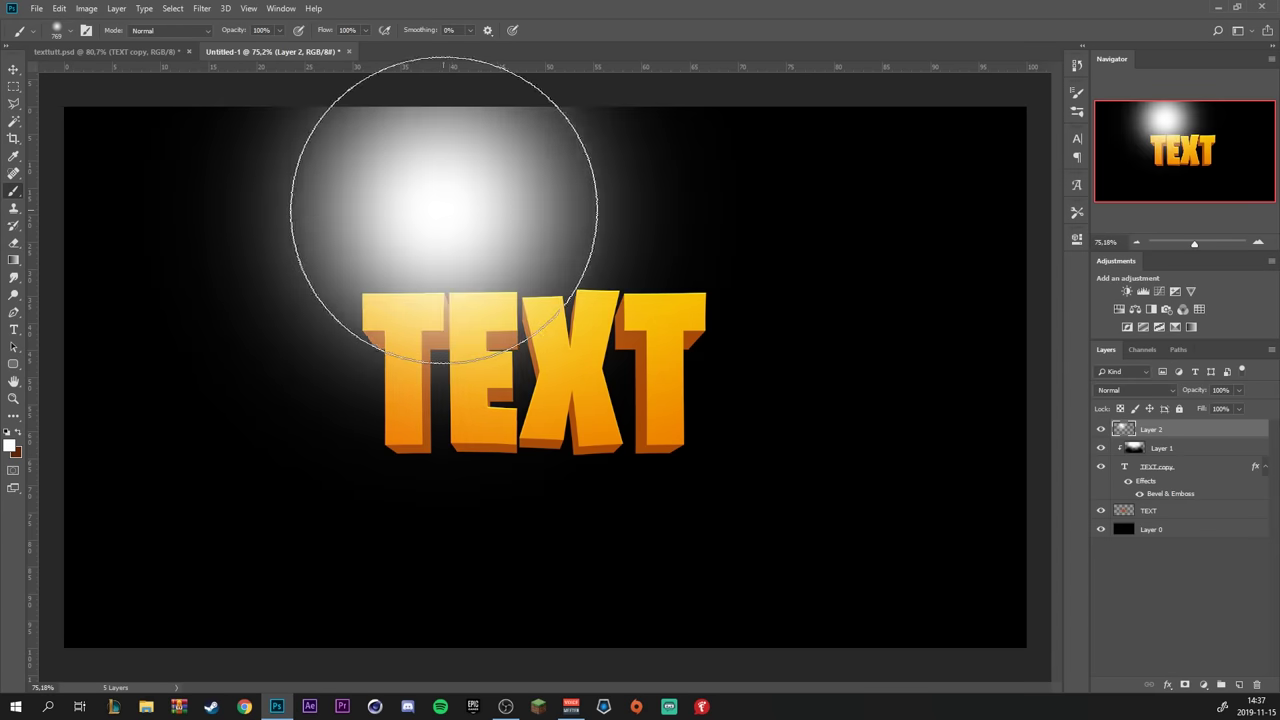
Undo the second soft white dab above the letters and delete the white glow layer, Layer 2
{"action": "left_click", "coordinate": [510, 160]}
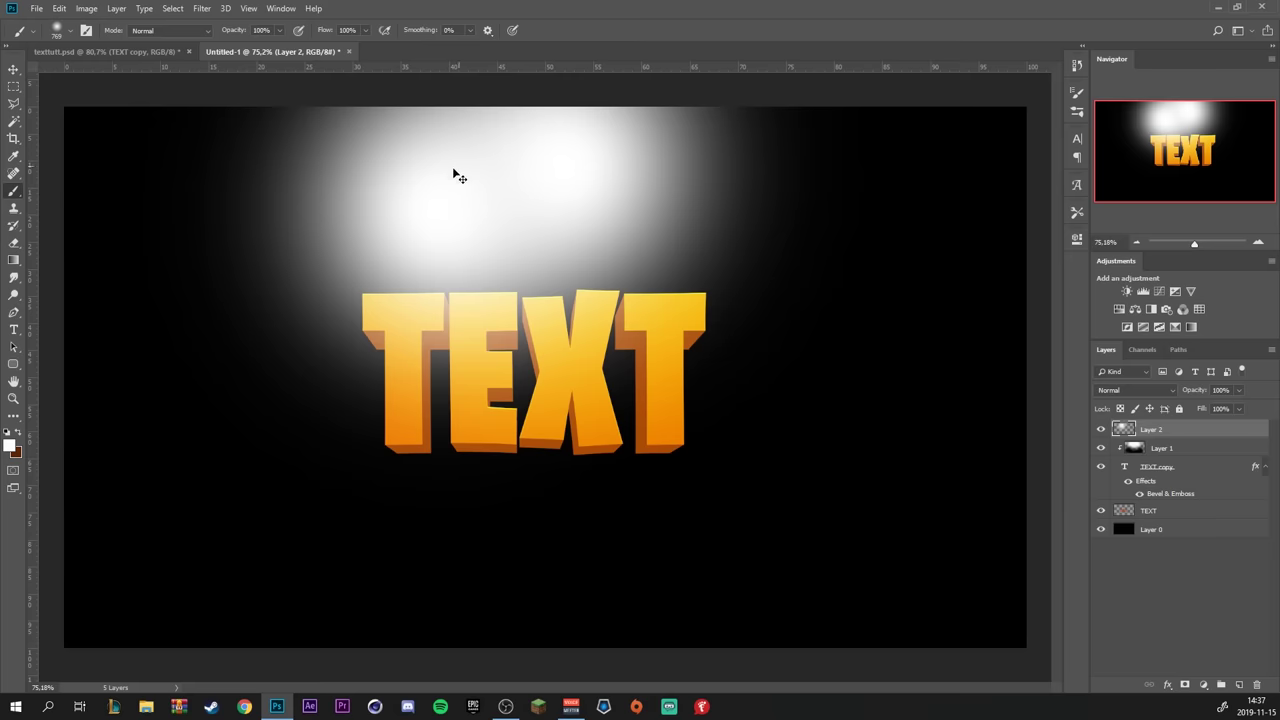
{"action": "key", "text": "ctrl+z"}
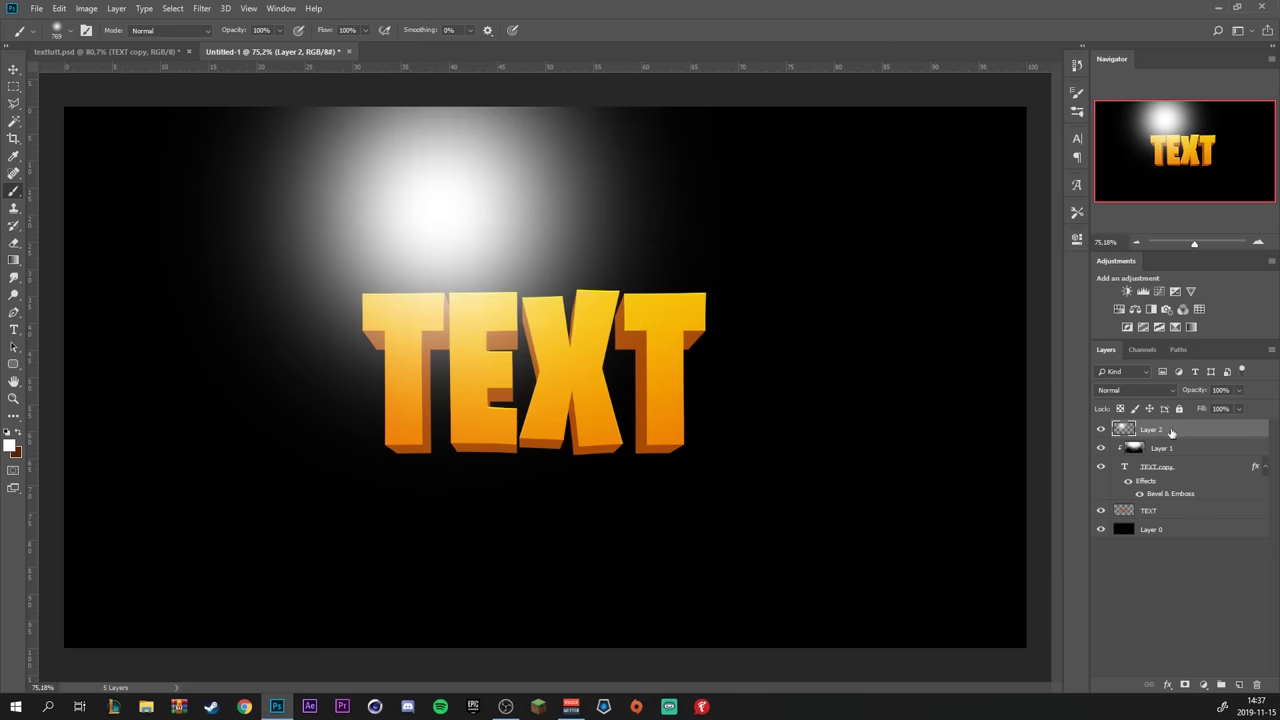
{"action": "key", "text": "Delete"}
Create a new layer directly above the extruded TEXT layer and clip it to that layer
{"action": "scroll", "coordinate": [480, 358], "scroll_direction": "up", "scroll_amount": 4}
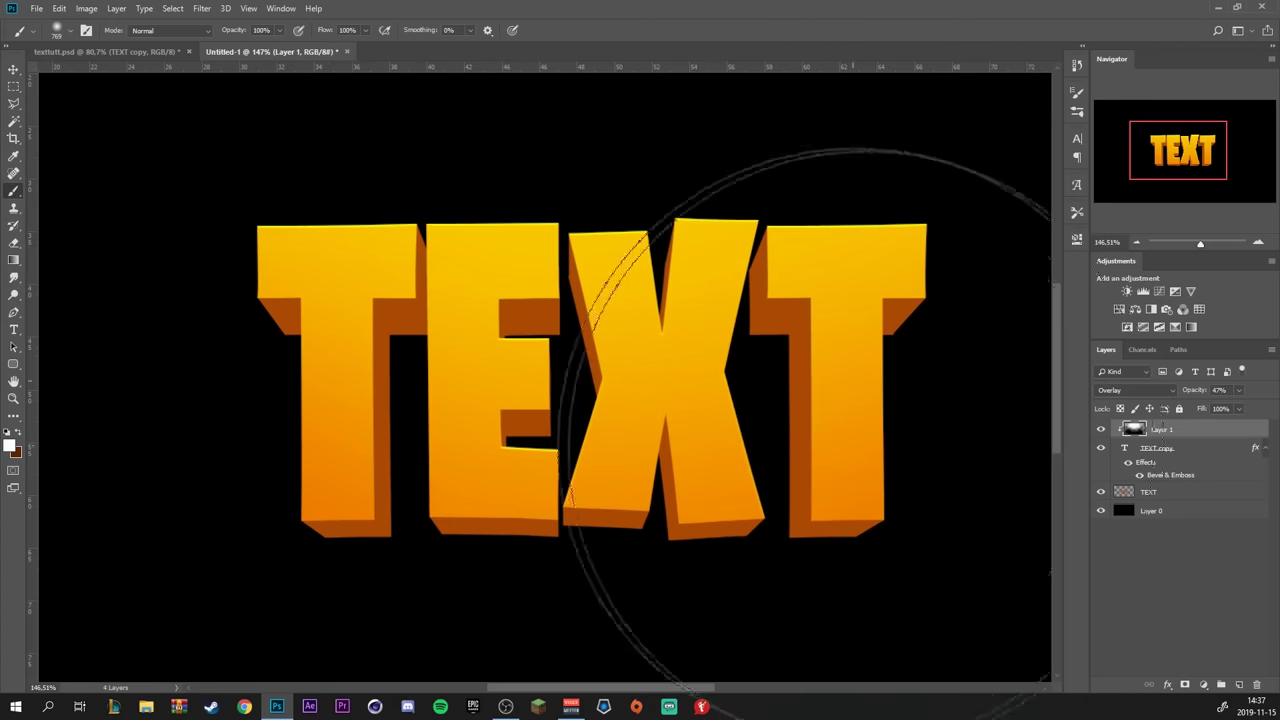
{"action": "left_click", "coordinate": [1170, 492]}
{"action": "left_click", "coordinate": [1240, 685]}
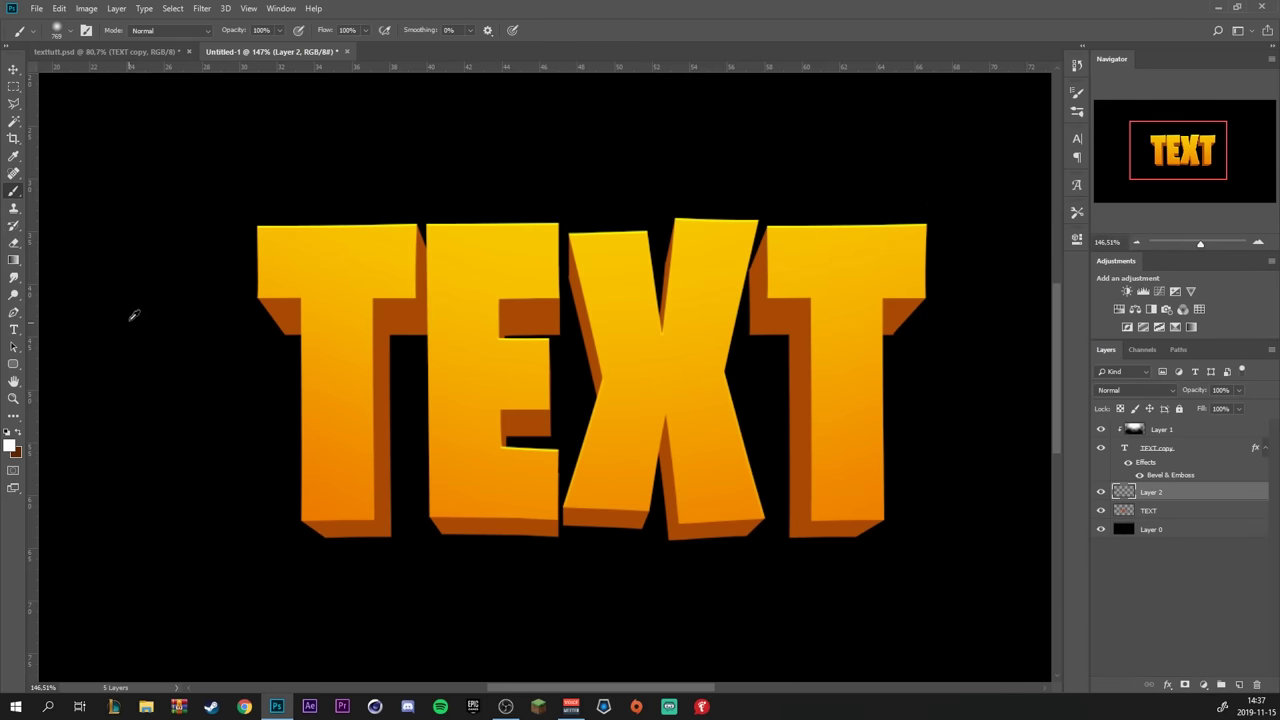
Outline the extrusion's underside below the first T's left arm with the Polygonal Lasso
{"action": "scroll", "coordinate": [440, 310], "scroll_direction": "up", "scroll_amount": 4}
{"action": "left_click", "coordinate": [14, 104]}
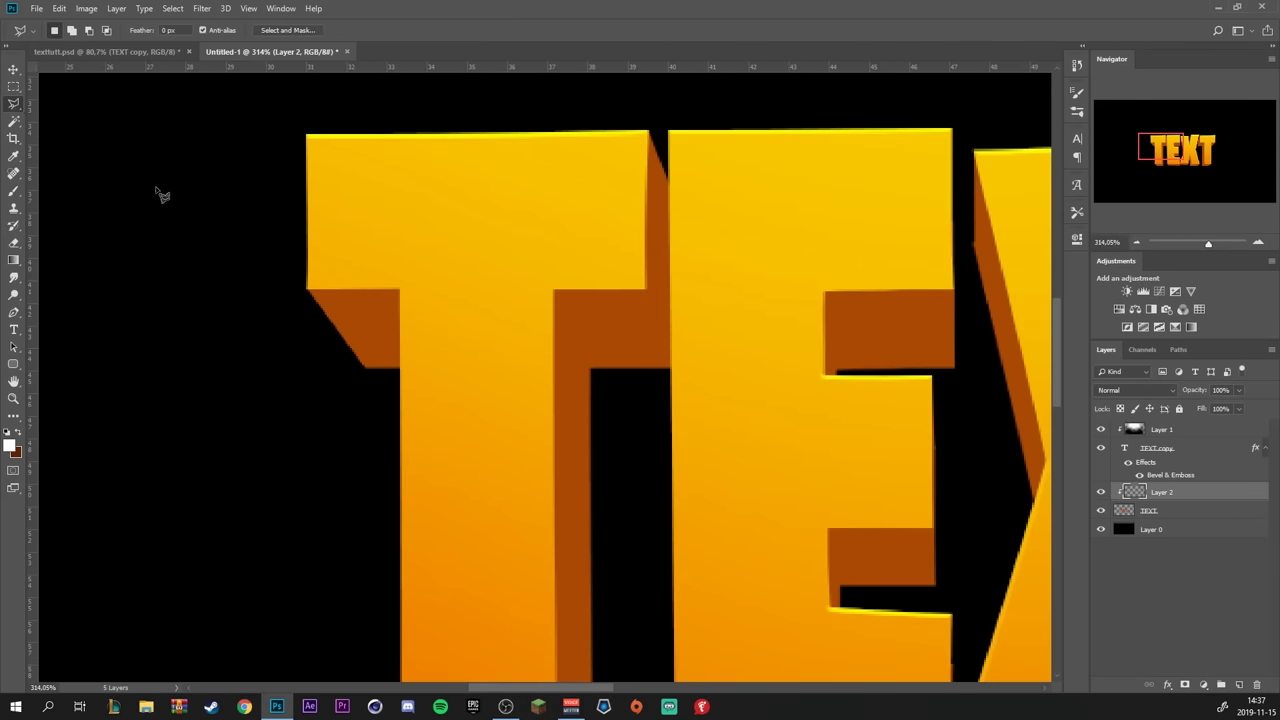
{"action": "mouse_move", "coordinate": [313, 270]}
{"action": "left_mouse_down"}
{"action": "mouse_move", "coordinate": [432, 312]}
{"action": "mouse_move", "coordinate": [408, 389]}
{"action": "mouse_move", "coordinate": [316, 401]}
{"action": "mouse_move", "coordinate": [271, 290]}
{"action": "left_mouse_up"}
Choose the Brush tool and make dark brown 5f2201 the foreground colour
{"action": "left_click", "coordinate": [14, 191]}
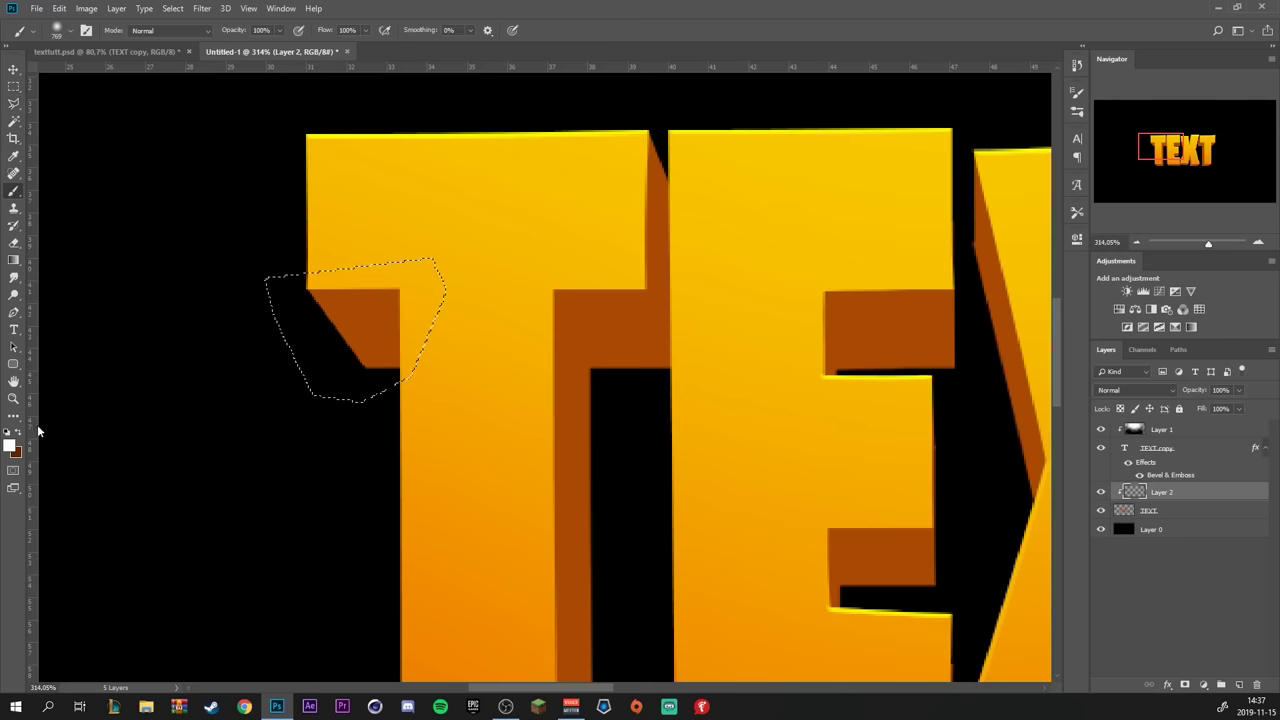
{"action": "left_click", "coordinate": [12, 447]}
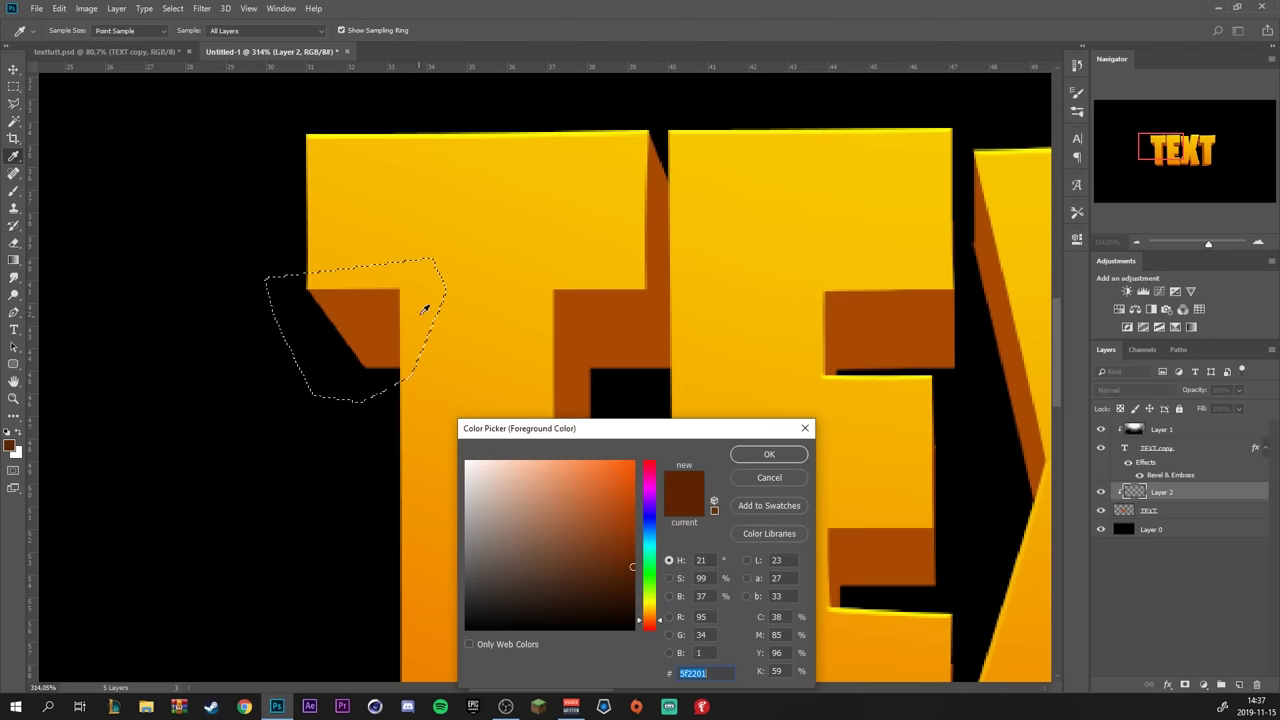
{"action": "left_click", "coordinate": [768, 458]}
Shade the selected underside of the T's left arm with a soft 83 px brush, darkest toward the inner corner, and deselect
{"action": "right_click", "coordinate": [365, 276], "text": "alt"}
{"action": "mouse_move", "coordinate": [434, 271]}
{"action": "left_mouse_down"}
{"action": "mouse_move", "coordinate": [304, 271]}
{"action": "mouse_move", "coordinate": [396, 282]}
{"action": "left_mouse_up"}
{"action": "mouse_move", "coordinate": [390, 234]}
{"action": "left_mouse_down"}
{"action": "mouse_move", "coordinate": [425, 263]}
{"action": "mouse_move", "coordinate": [449, 313]}
{"action": "mouse_move", "coordinate": [410, 246]}
{"action": "mouse_move", "coordinate": [372, 226]}
{"action": "mouse_move", "coordinate": [442, 229]}
{"action": "mouse_move", "coordinate": [412, 229]}
{"action": "mouse_move", "coordinate": [442, 333]}
{"action": "mouse_move", "coordinate": [428, 264]}
{"action": "mouse_move", "coordinate": [371, 252]}
{"action": "mouse_move", "coordinate": [437, 322]}
{"action": "left_mouse_up"}
{"action": "key", "text": "ctrl+z"}
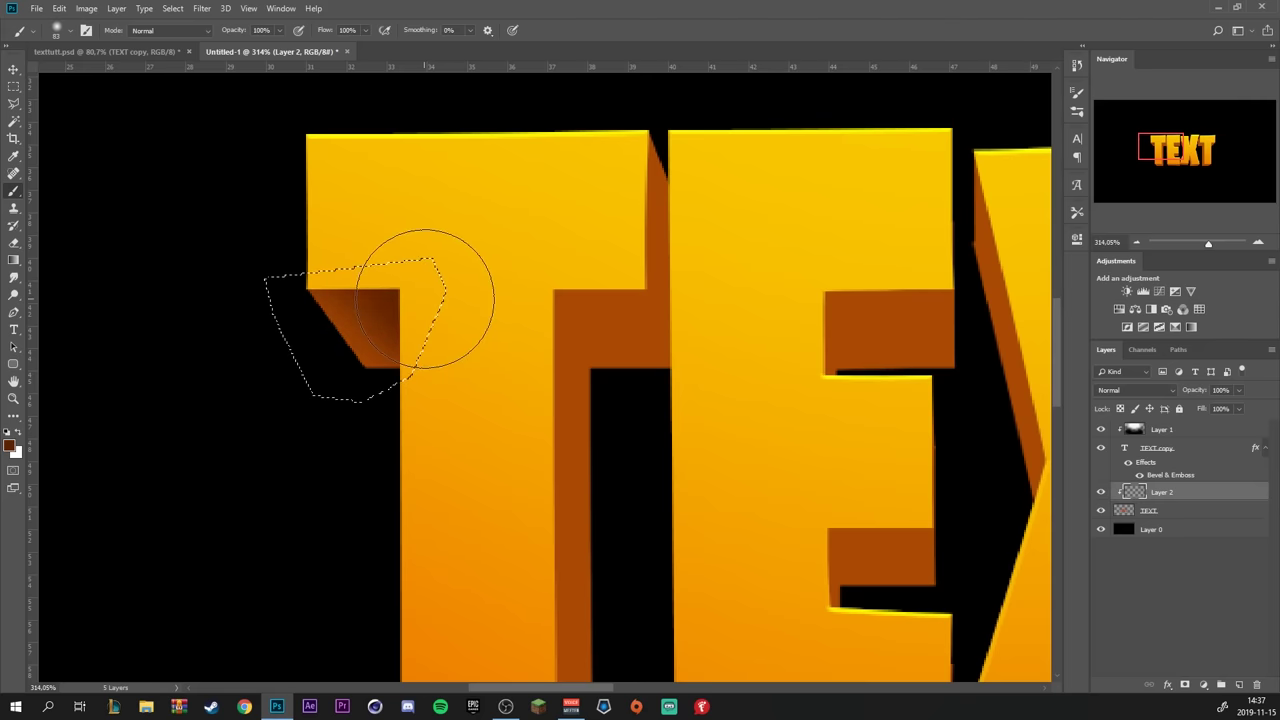
{"action": "key", "text": "ctrl+d"}
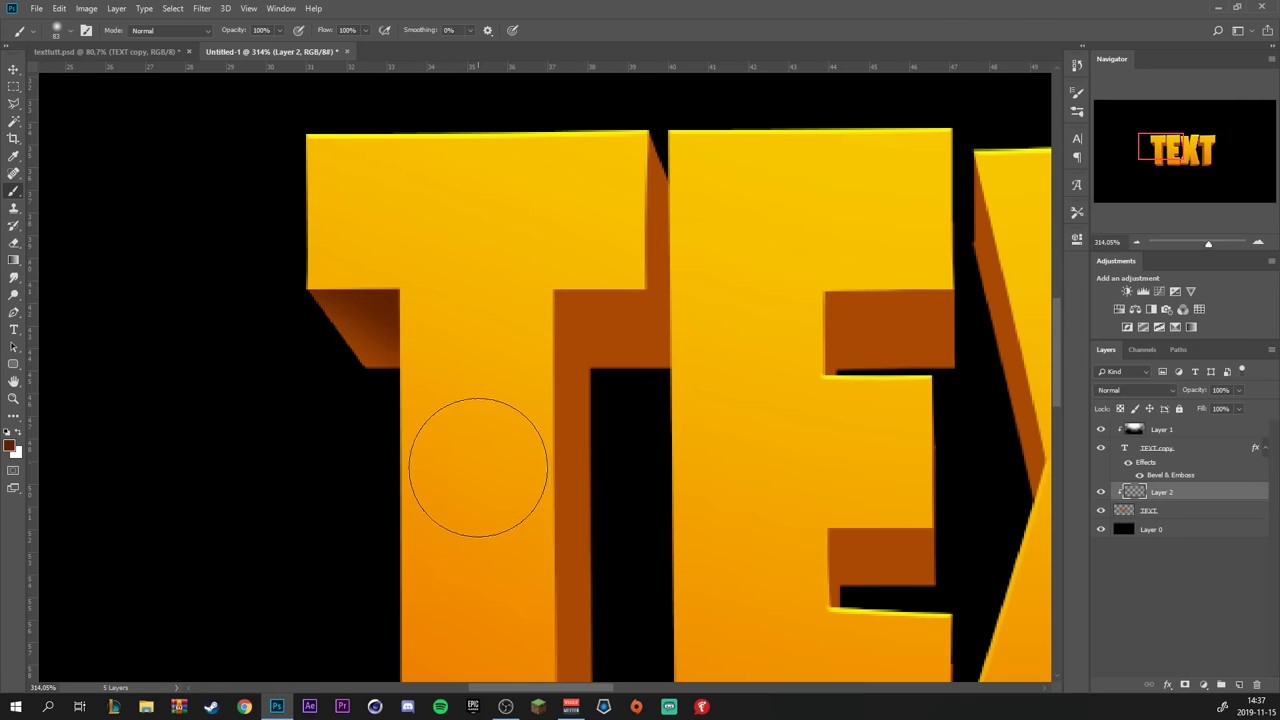
Outline the extrusion's bottom face at the foot of the first T with the Polygonal Lasso, cutting diagonally at its right corner
{"action": "scroll", "coordinate": [480, 457], "scroll_direction": "down", "scroll_amount": 5}
{"action": "scroll", "coordinate": [471, 566], "scroll_direction": "down", "scroll_amount": 2}
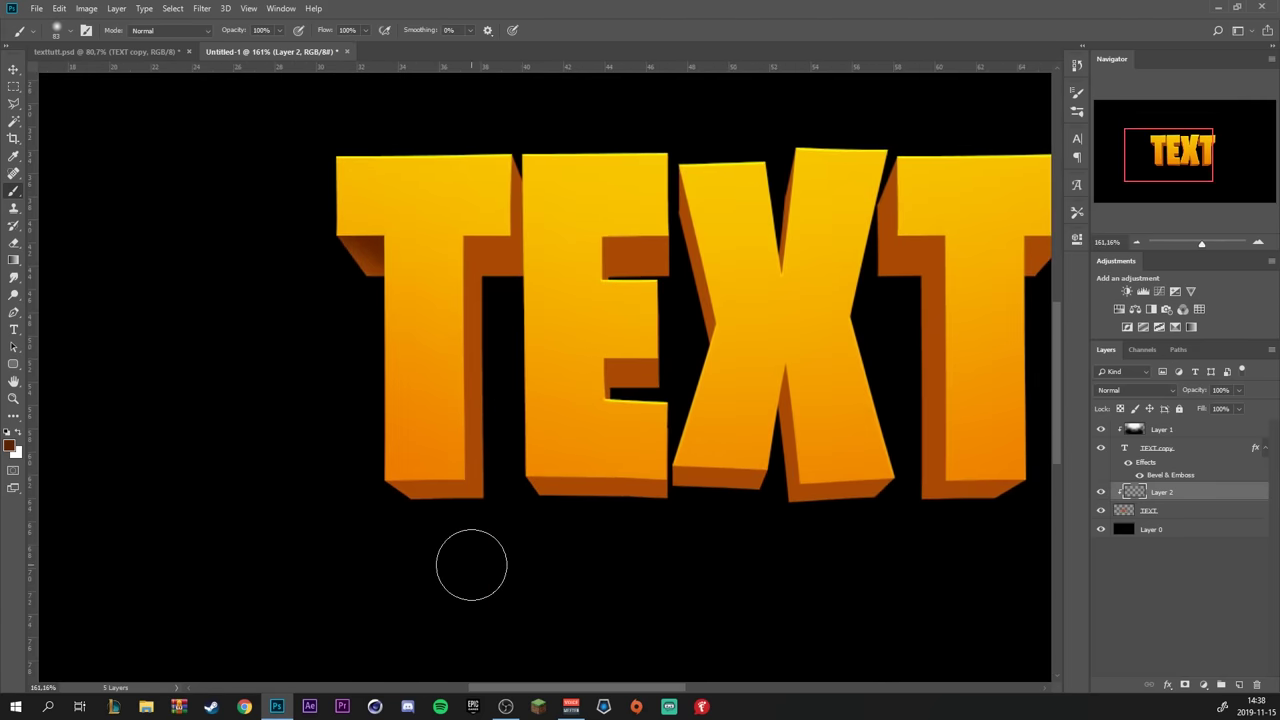
{"action": "scroll", "coordinate": [460, 545], "scroll_direction": "up", "scroll_amount": 4}
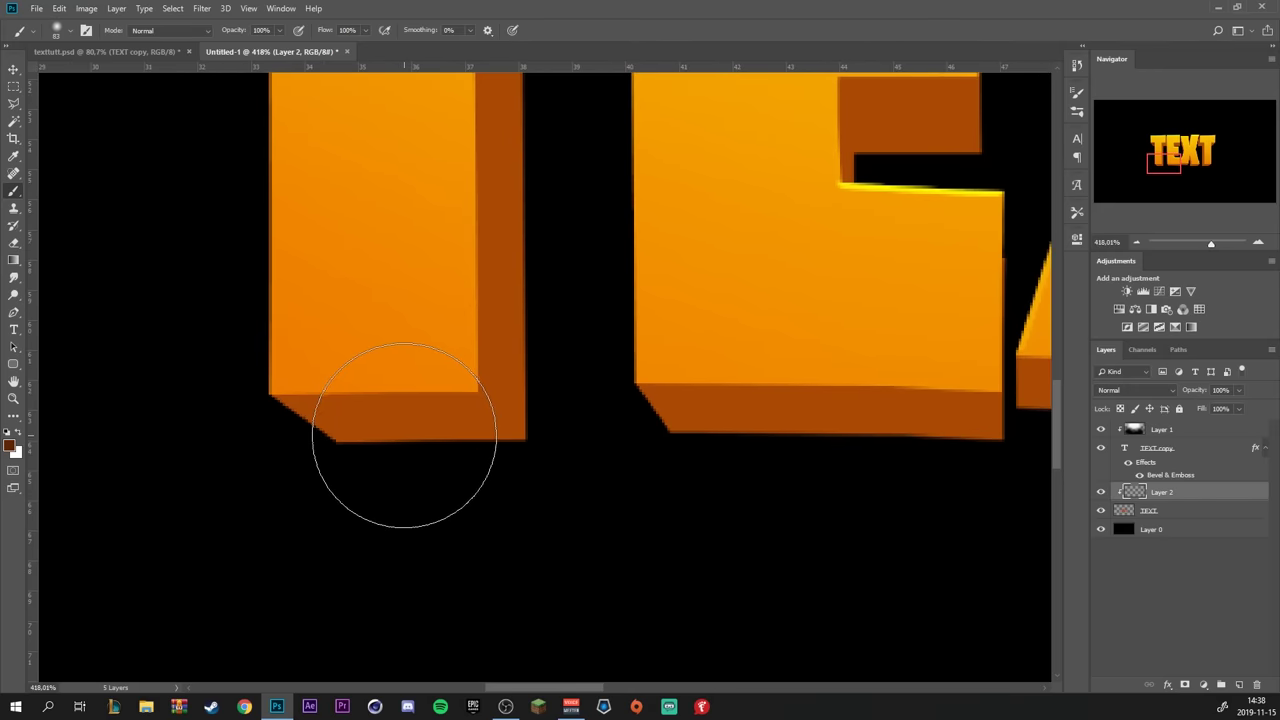
{"action": "key", "text": "l"}
{"action": "left_click", "coordinate": [229, 383]}
{"action": "left_click", "coordinate": [275, 461]}
{"action": "left_click", "coordinate": [443, 490]}
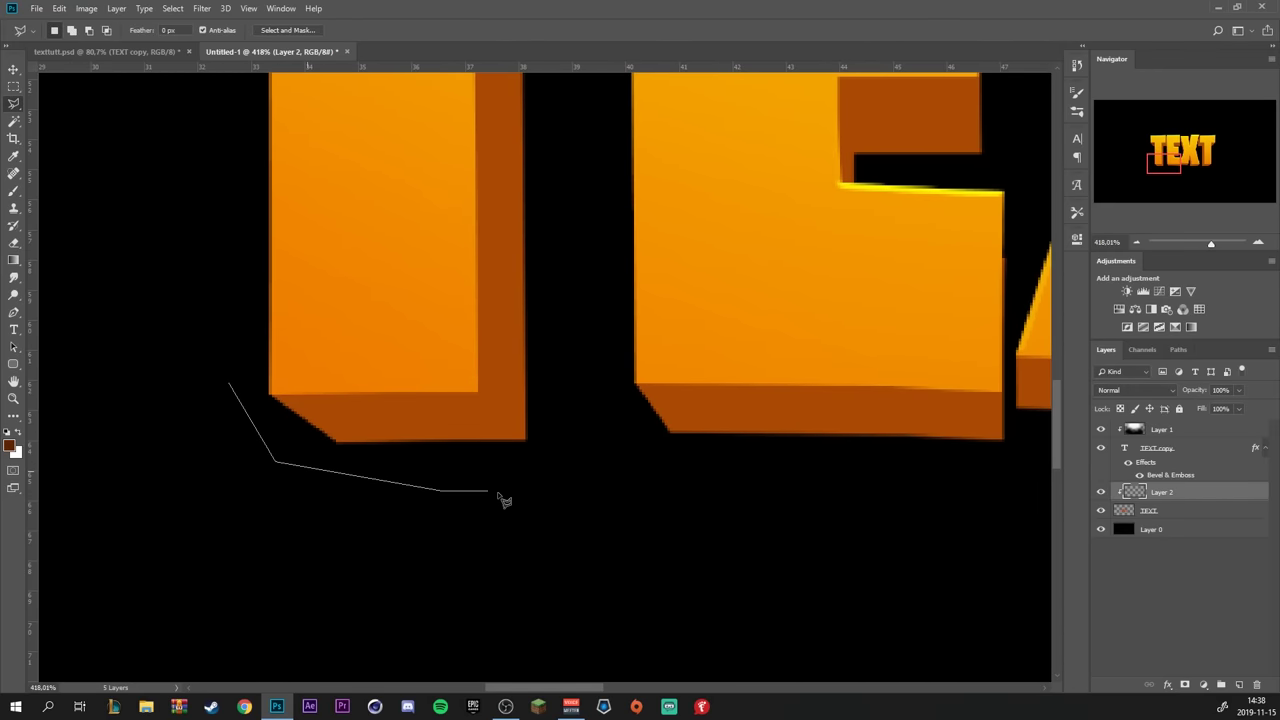
{"action": "left_click", "coordinate": [510, 483]}
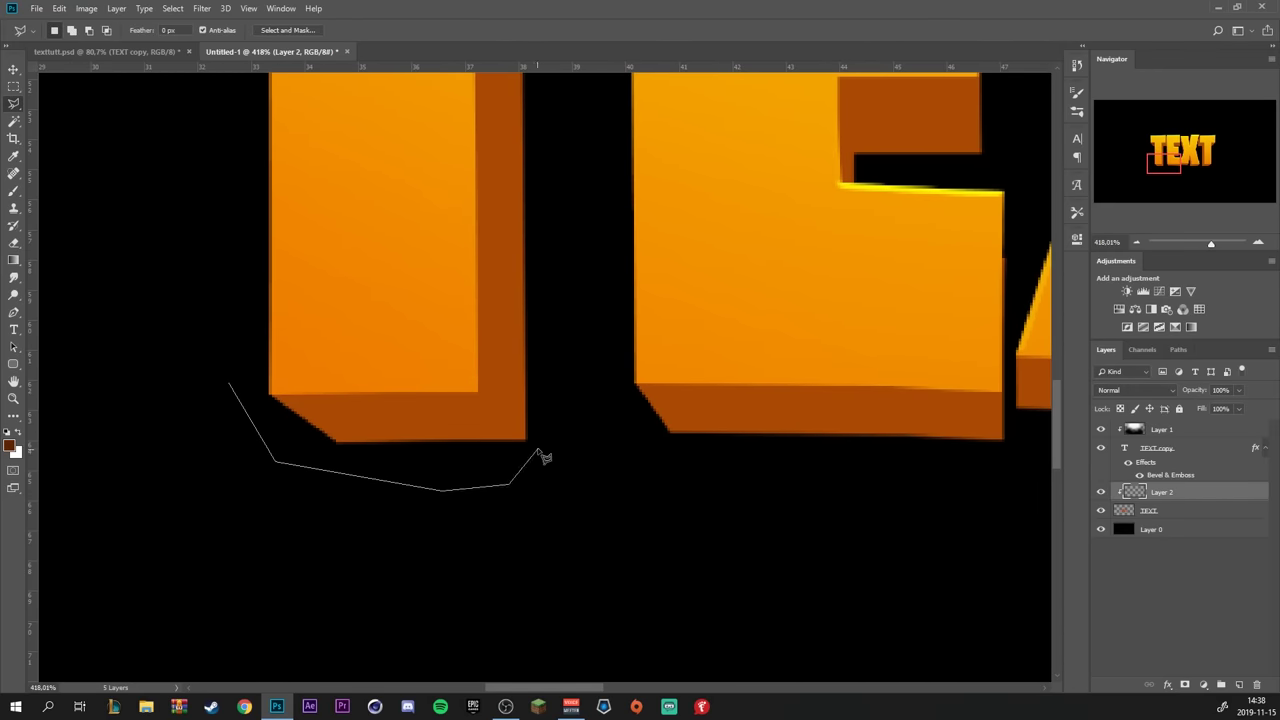
{"action": "left_click", "coordinate": [449, 368]}
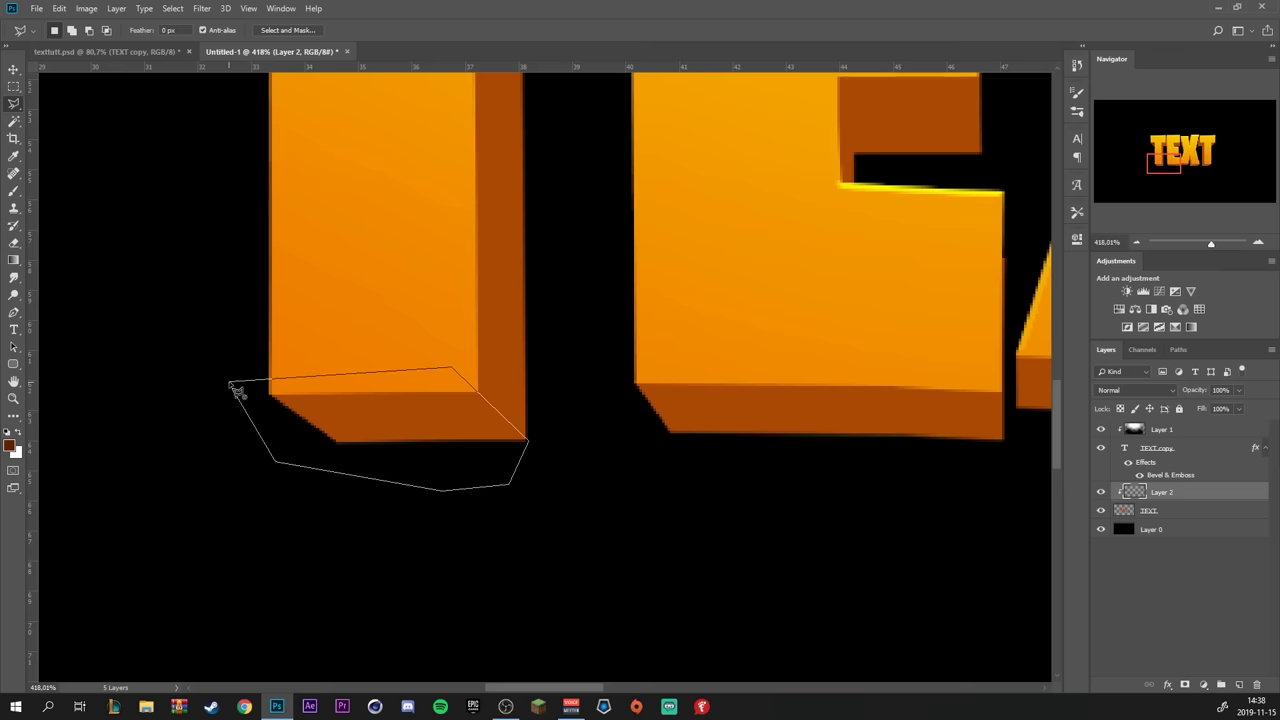
{"action": "left_click", "coordinate": [230, 382]}
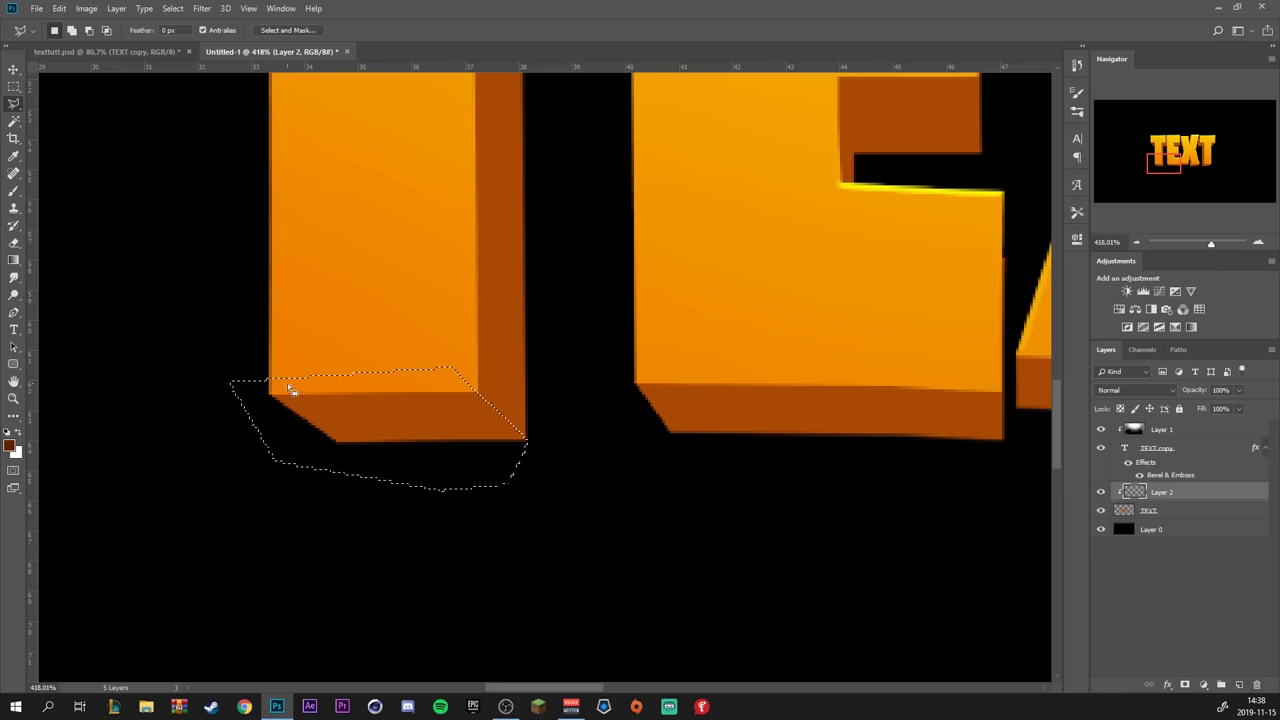
Brush dark brown shading along the upper edge of the selected bottom face of the first T and deselect
{"action": "left_click", "coordinate": [13, 190]}
{"action": "scroll", "coordinate": [424, 498], "scroll_direction": "down", "scroll_amount": 3, "text": "alt"}
{"action": "scroll", "coordinate": [424, 498], "scroll_direction": "down", "scroll_amount": 3, "text": "alt"}
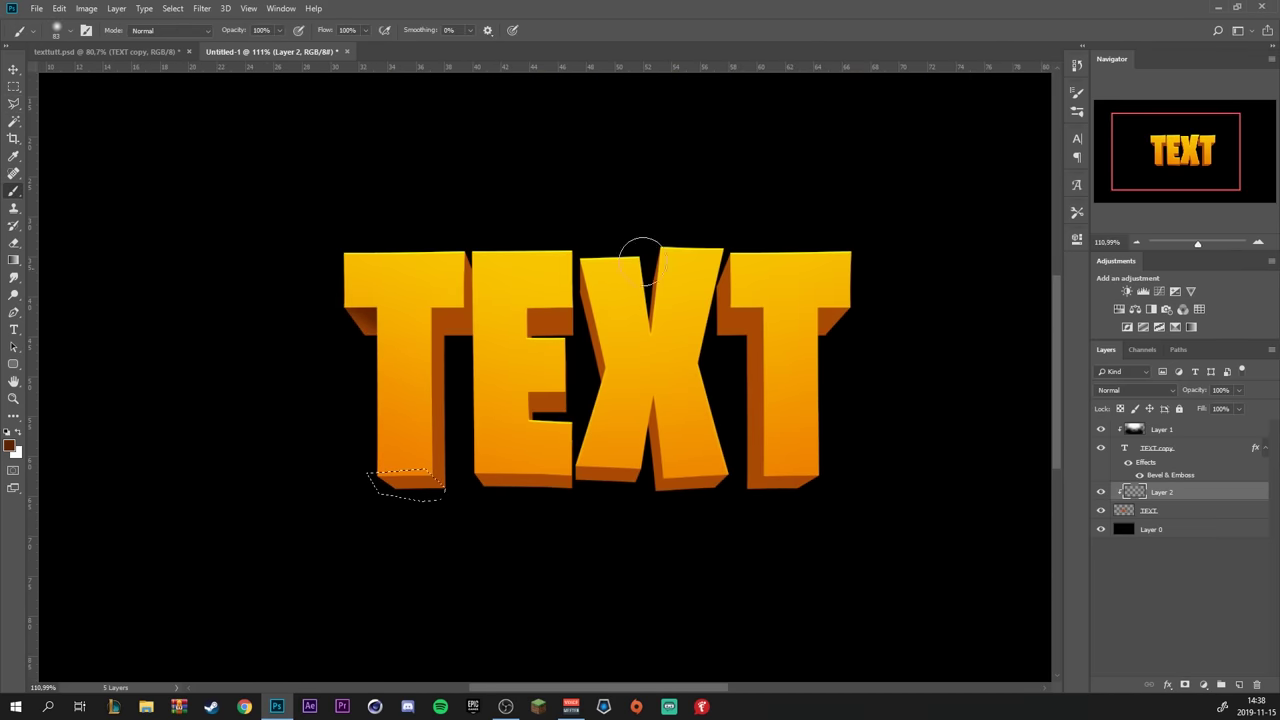
{"action": "scroll", "coordinate": [343, 480], "scroll_direction": "up", "scroll_amount": 6, "text": "alt"}
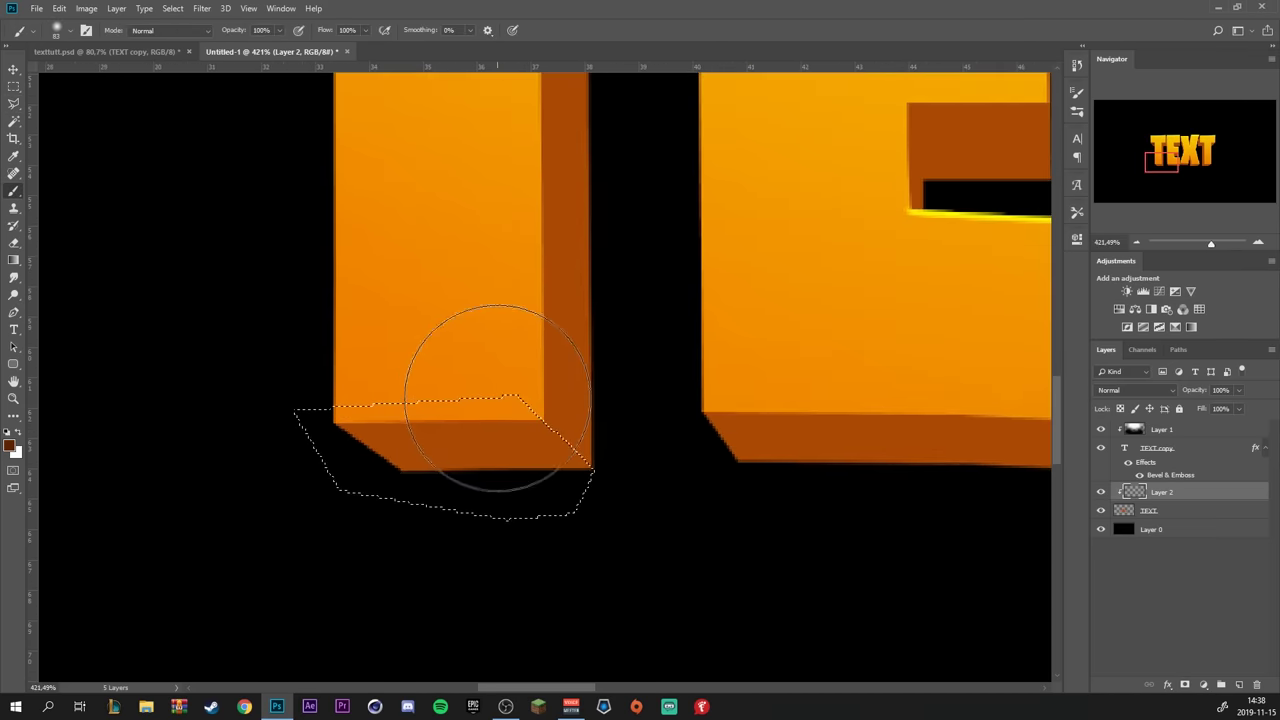
{"action": "mouse_move", "coordinate": [497, 386]}
{"action": "left_mouse_down"}
{"action": "mouse_move", "coordinate": [308, 338]}
{"action": "mouse_move", "coordinate": [540, 339]}
{"action": "mouse_move", "coordinate": [162, 353]}
{"action": "mouse_move", "coordinate": [558, 336]}
{"action": "left_mouse_up"}
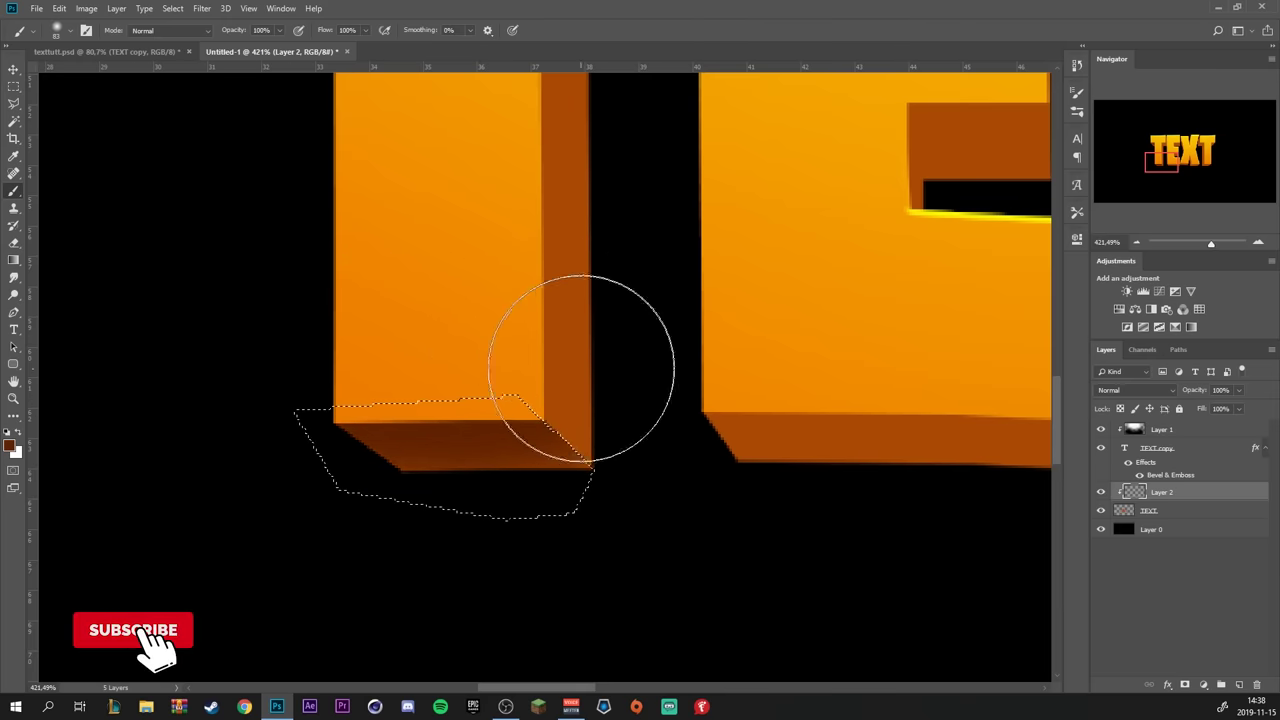
{"action": "key", "text": "ctrl+d"}
Outline the extruded right side of the first T's stem, from under the arm down to the foot, with the Polygonal Lasso
{"action": "scroll", "coordinate": [586, 494], "scroll_direction": "down", "scroll_amount": 5}
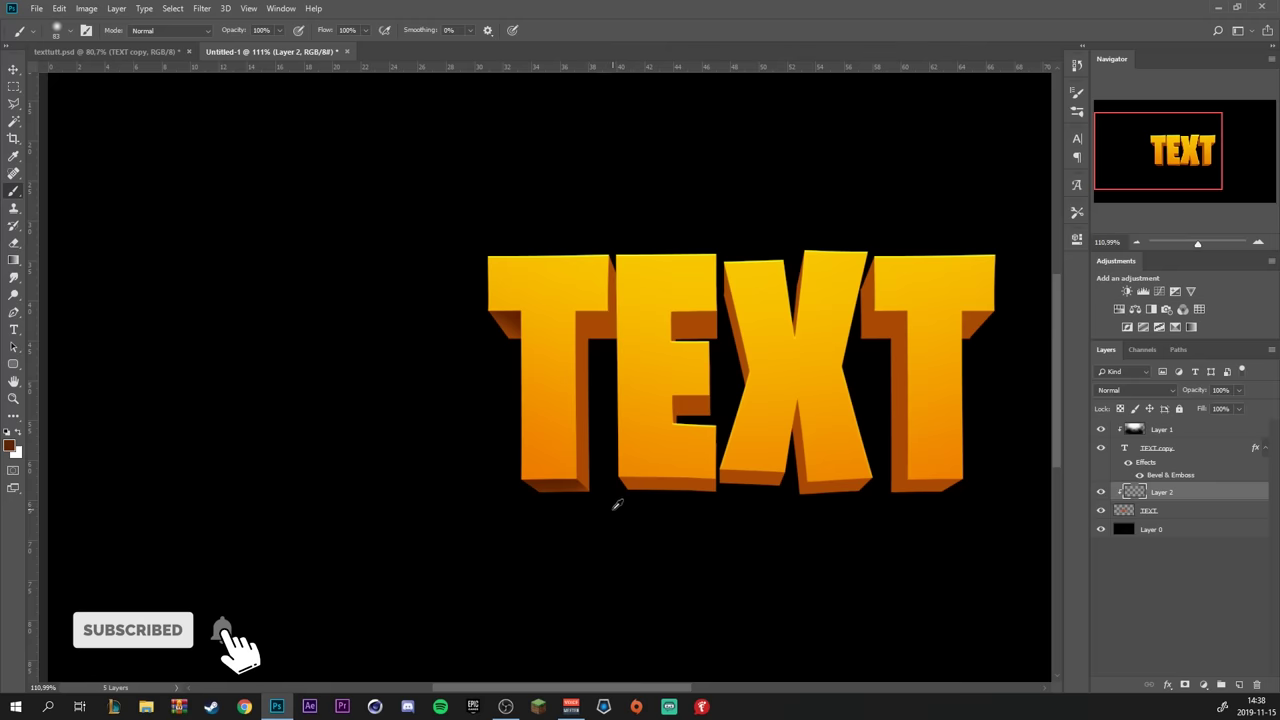
{"action": "scroll", "coordinate": [617, 505], "scroll_direction": "up", "scroll_amount": 2}
{"action": "scroll", "coordinate": [578, 273], "scroll_direction": "up", "scroll_amount": 3}
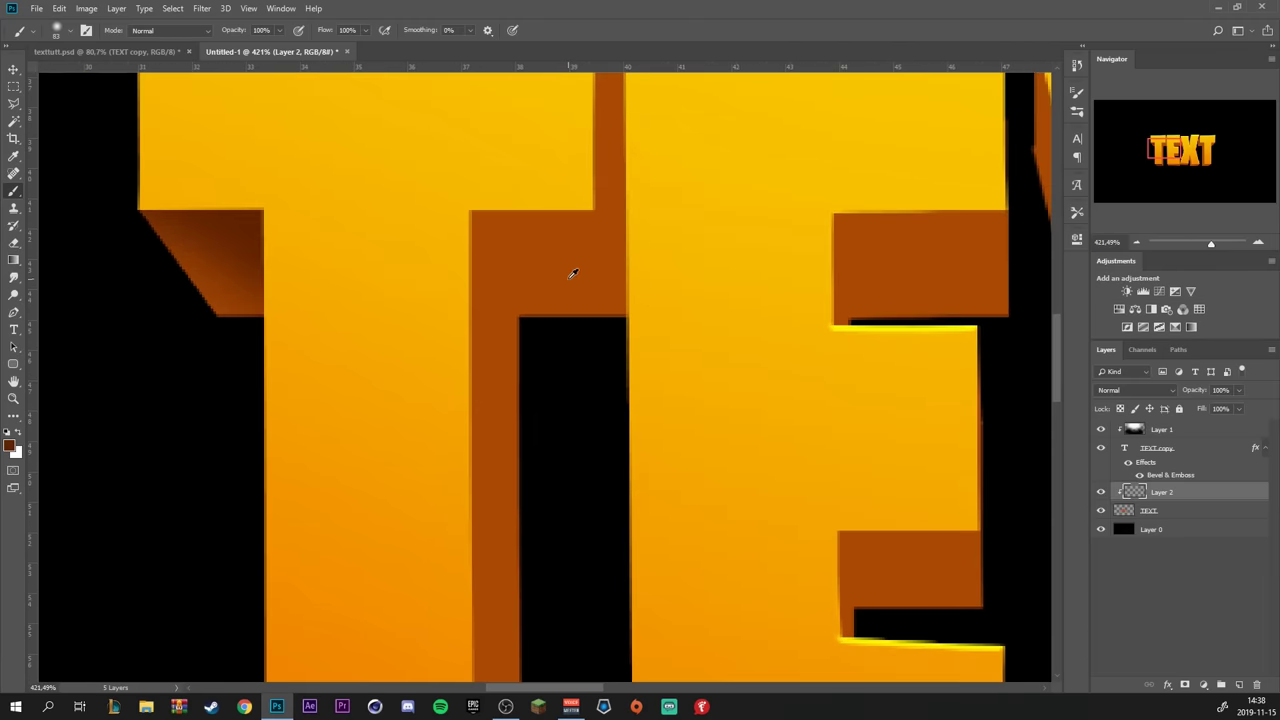
{"action": "left_click", "coordinate": [12, 104]}
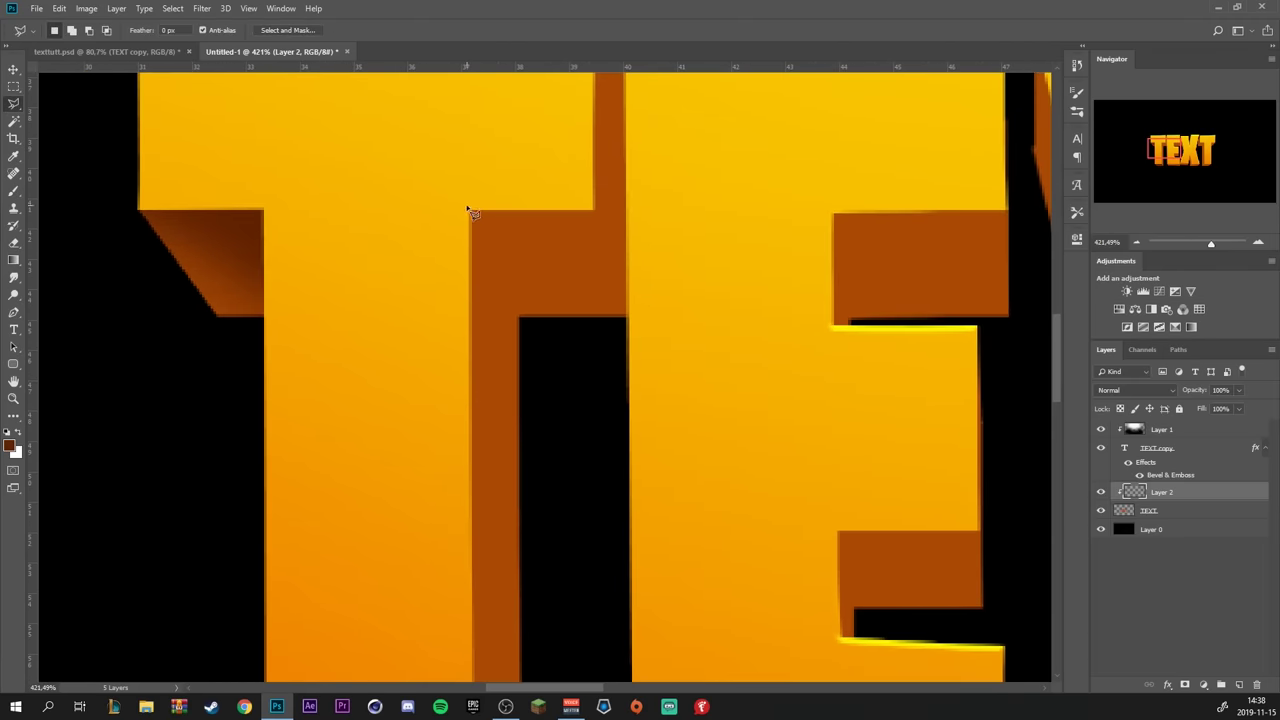
{"action": "left_click", "coordinate": [532, 343]}
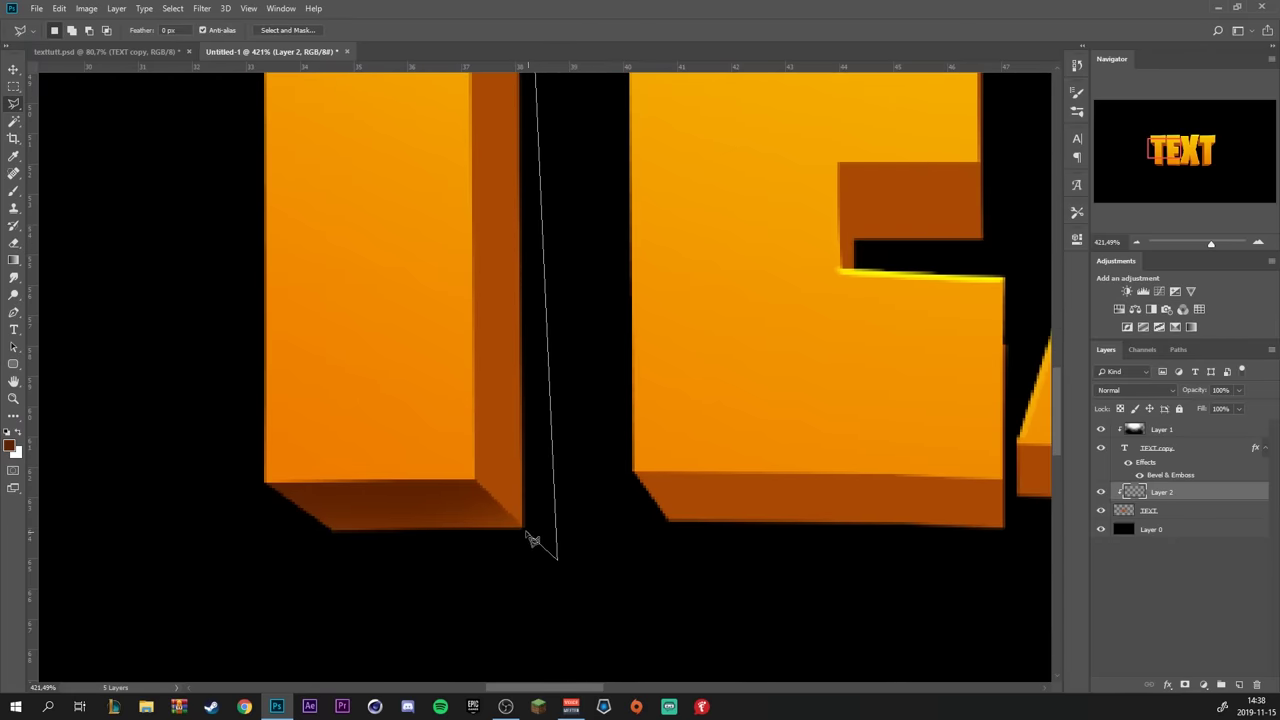
{"action": "left_click", "coordinate": [451, 452]}
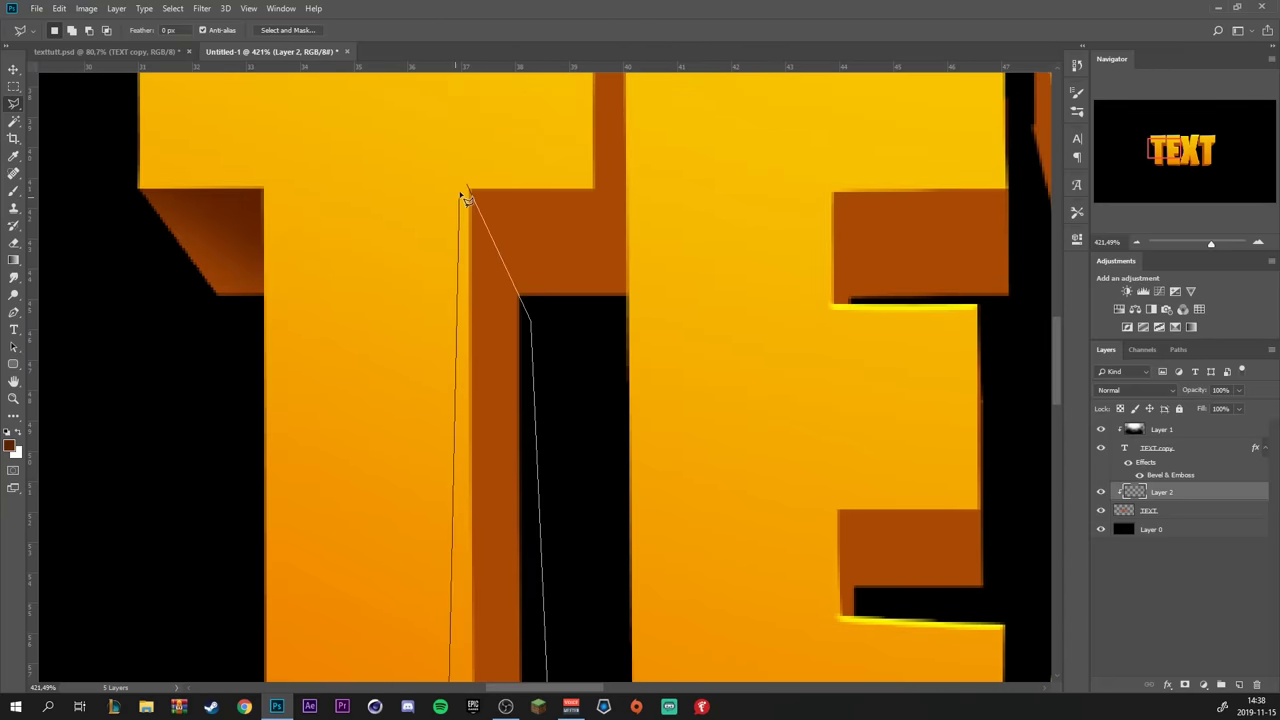
{"action": "left_click", "coordinate": [470, 195]}
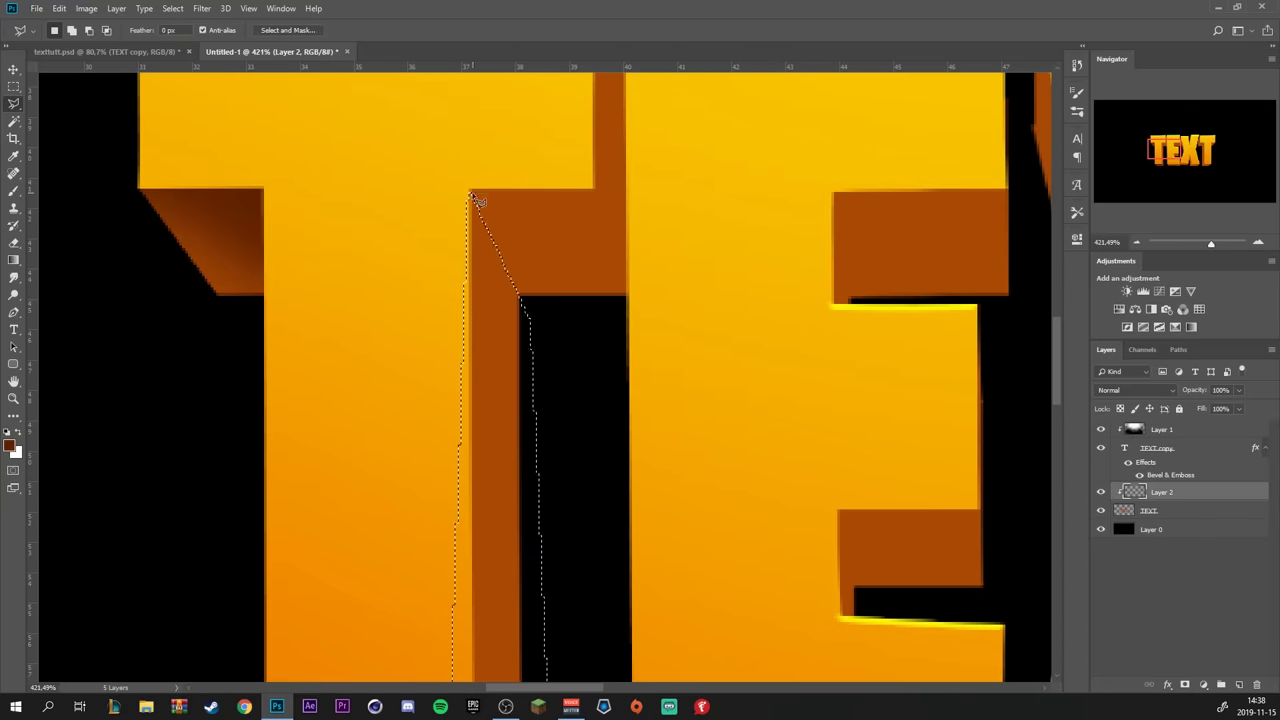
{"action": "scroll", "coordinate": [651, 374], "scroll_direction": "down", "scroll_amount": 5}
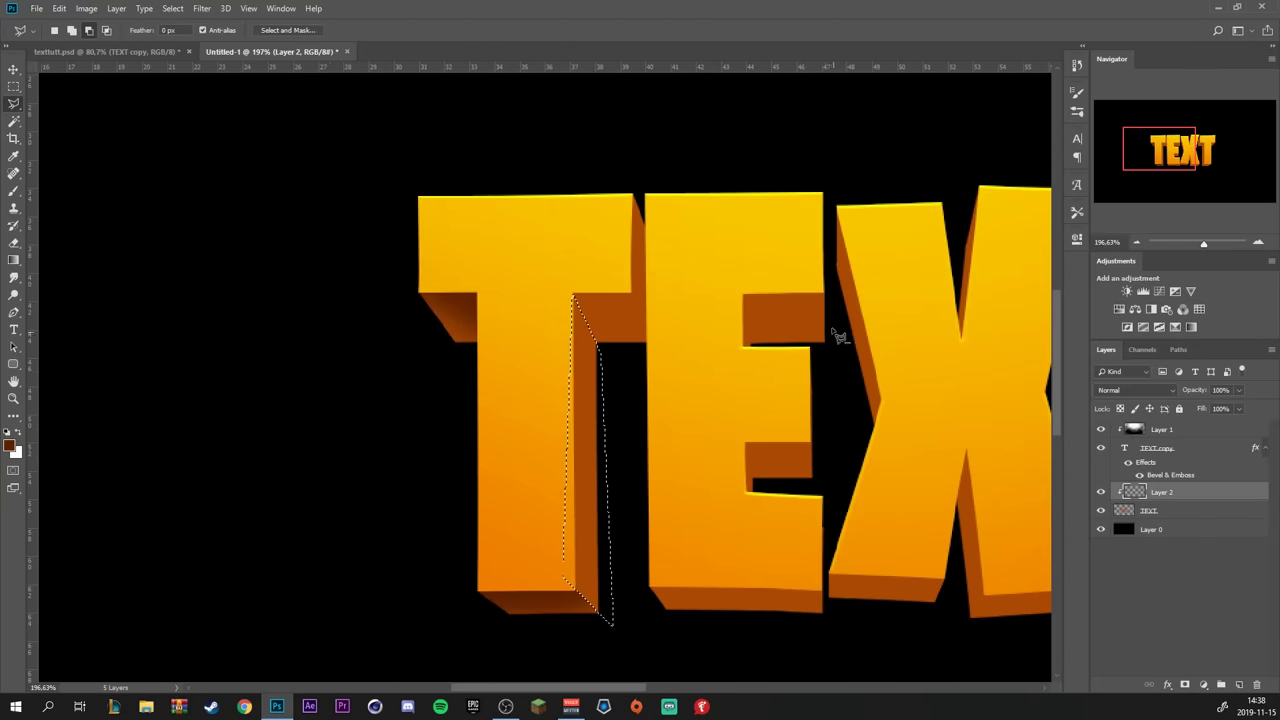
{"action": "scroll", "coordinate": [830, 270], "scroll_direction": "up", "scroll_amount": 3}
{"action": "scroll", "coordinate": [729, 318], "scroll_direction": "up", "scroll_amount": 4}
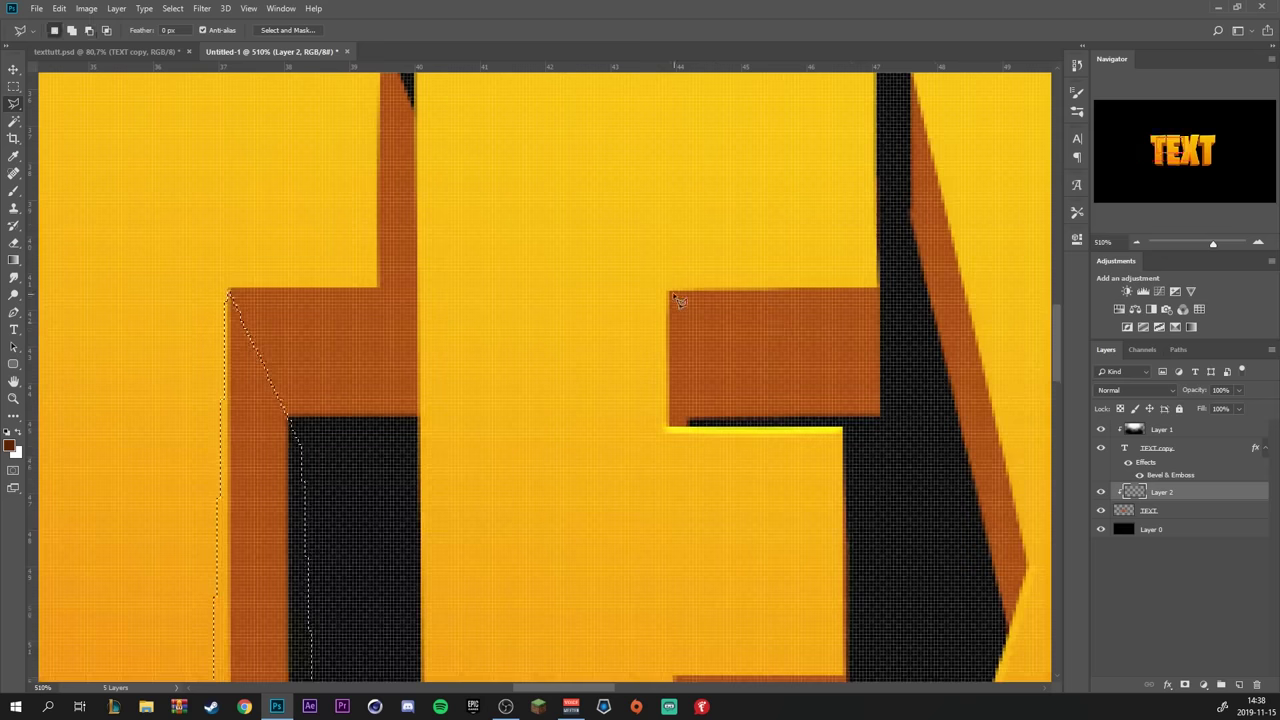
{"action": "scroll", "coordinate": [678, 300], "scroll_direction": "down", "scroll_amount": 2}
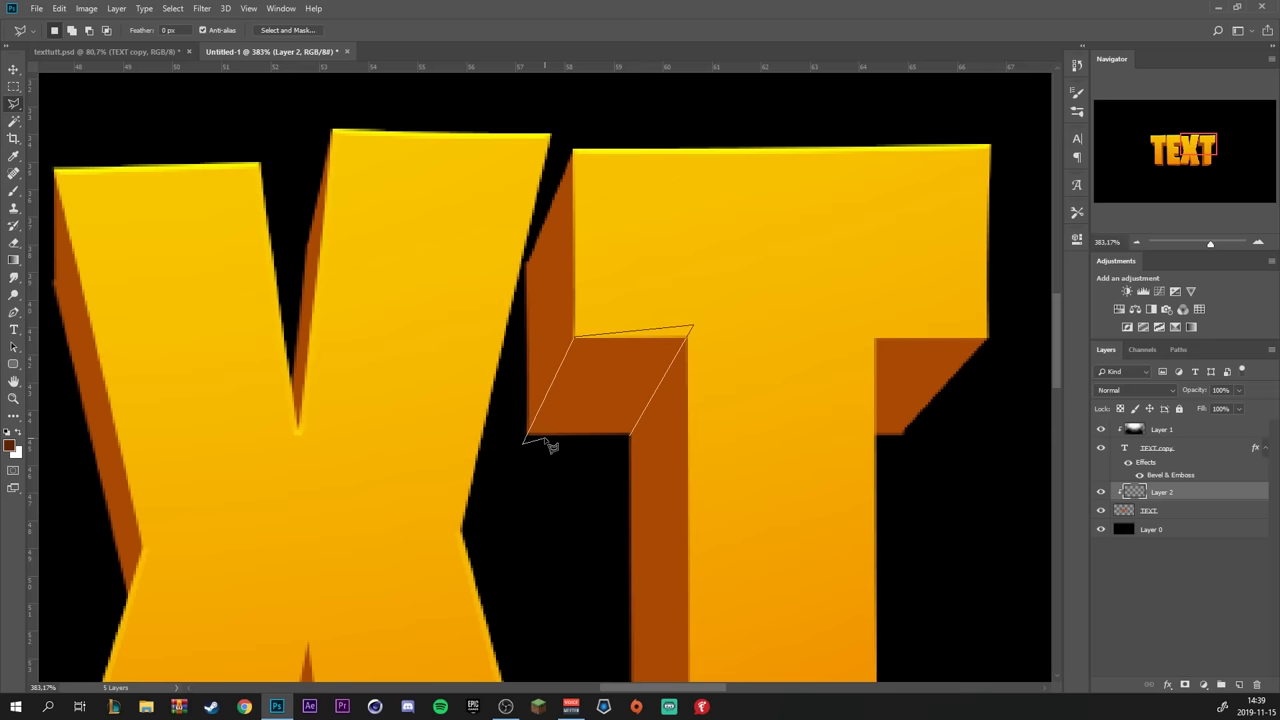
{"action": "key", "text": "BackSpace"}
{"action": "key", "text": "BackSpace"}
{"action": "key", "text": "BackSpace"}
{"action": "key", "text": "ctrl+0"}
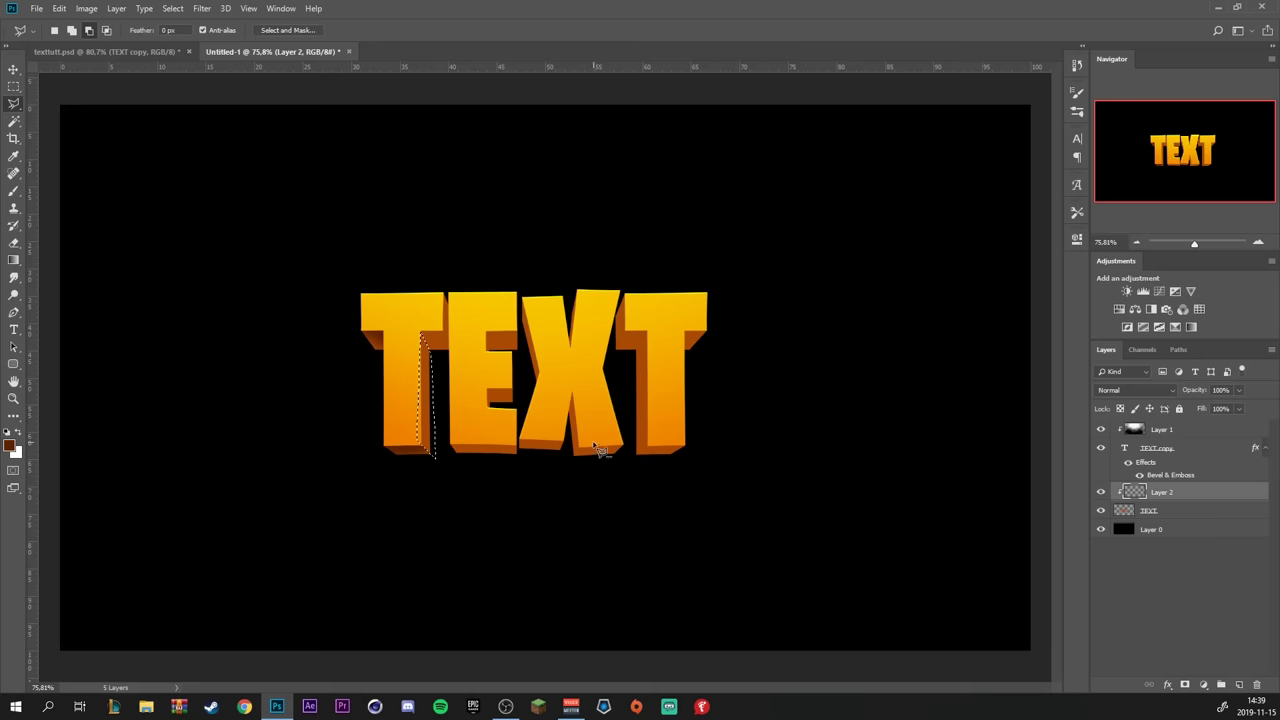
Enlarge the soft brush to 157 px, shade the top and bottom of the selected T stem side in dark brown, and deselect
{"action": "scroll", "coordinate": [425, 428], "scroll_direction": "up", "scroll_amount": 3}
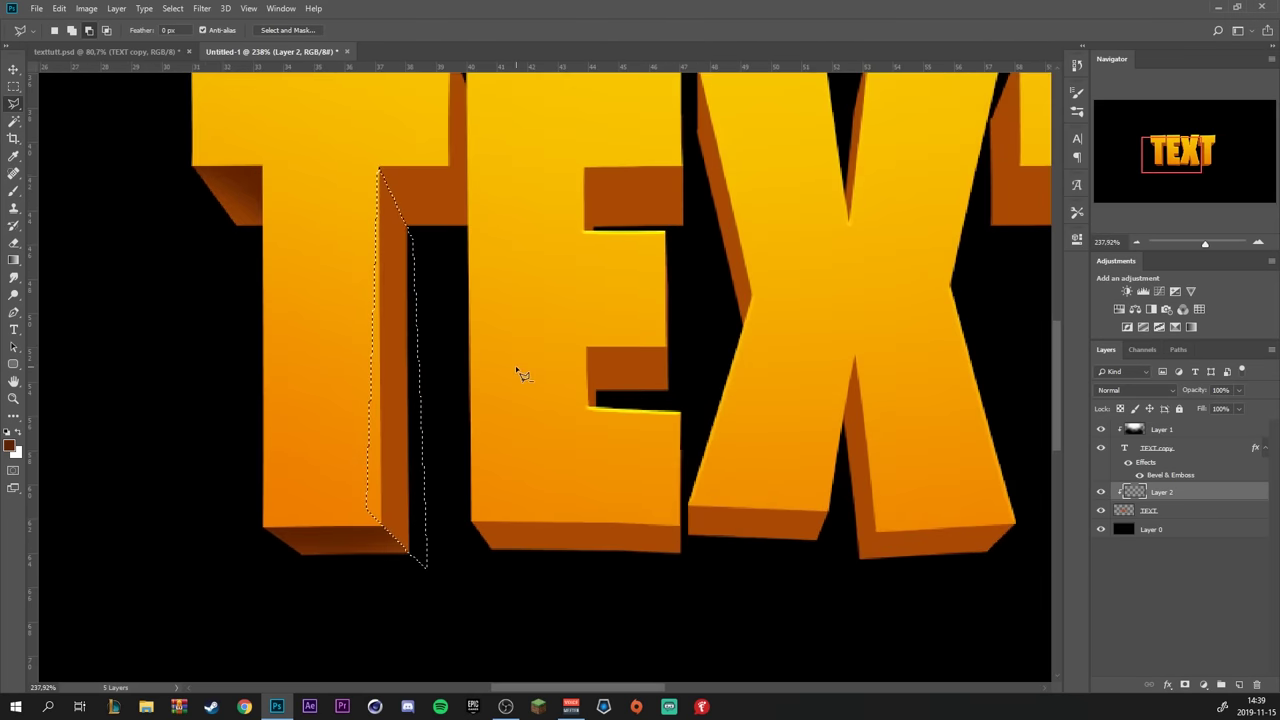
{"action": "scroll", "coordinate": [440, 458], "scroll_direction": "up", "scroll_amount": 2}
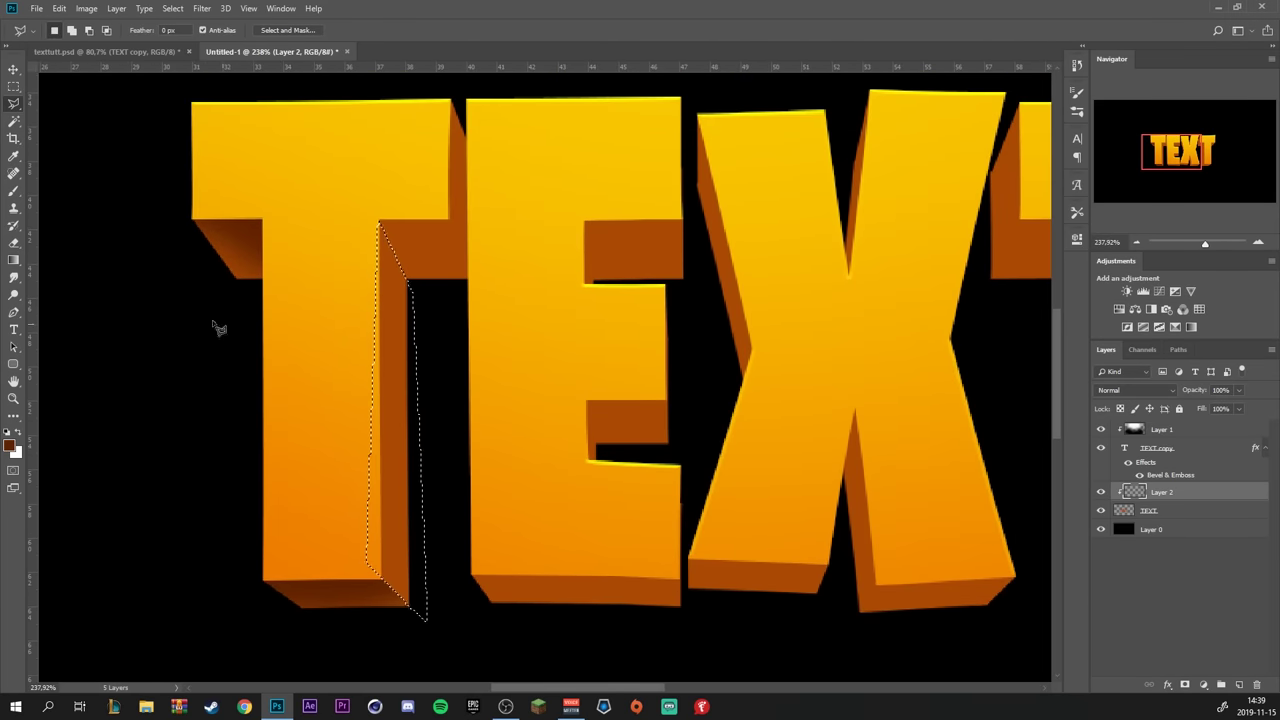
{"action": "left_click", "coordinate": [13, 190]}
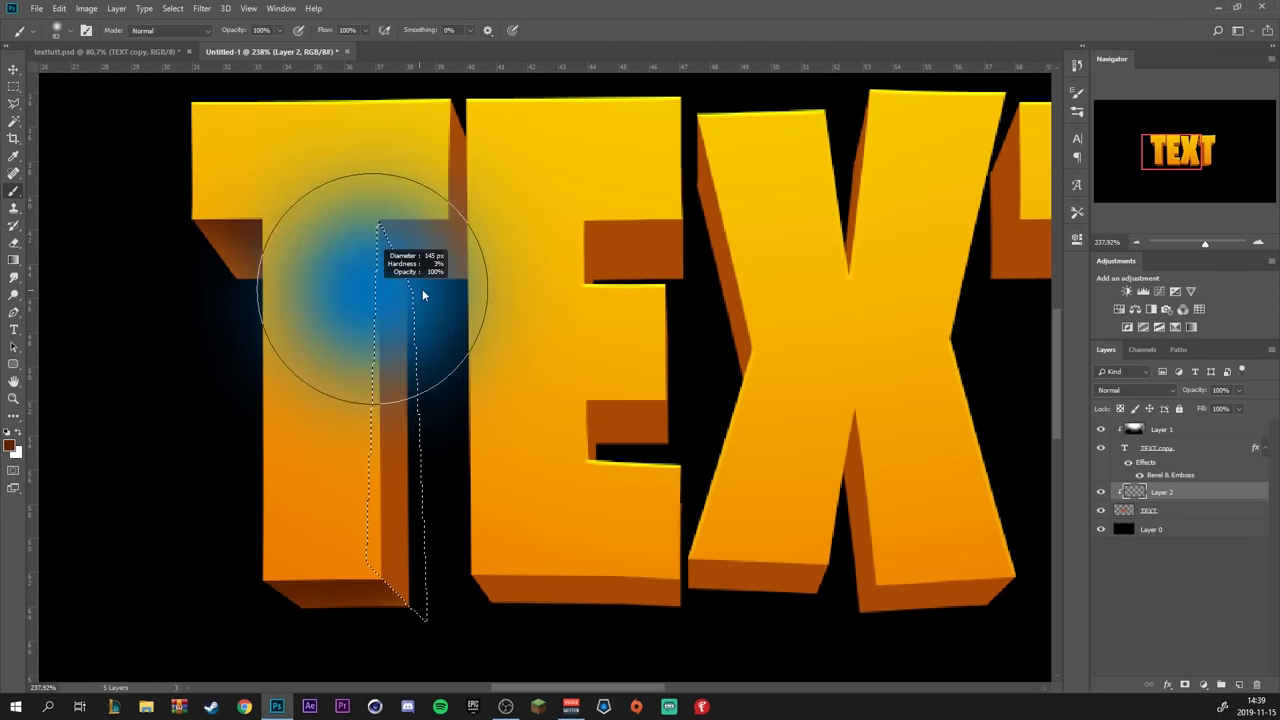
{"action": "mouse_move", "coordinate": [414, 190]}
{"action": "left_mouse_down"}
{"action": "mouse_move", "coordinate": [444, 213]}
{"action": "mouse_move", "coordinate": [471, 281]}
{"action": "mouse_move", "coordinate": [429, 190]}
{"action": "mouse_move", "coordinate": [483, 287]}
{"action": "left_mouse_up"}
{"action": "scroll", "coordinate": [578, 520], "scroll_direction": "down", "scroll_amount": 3}
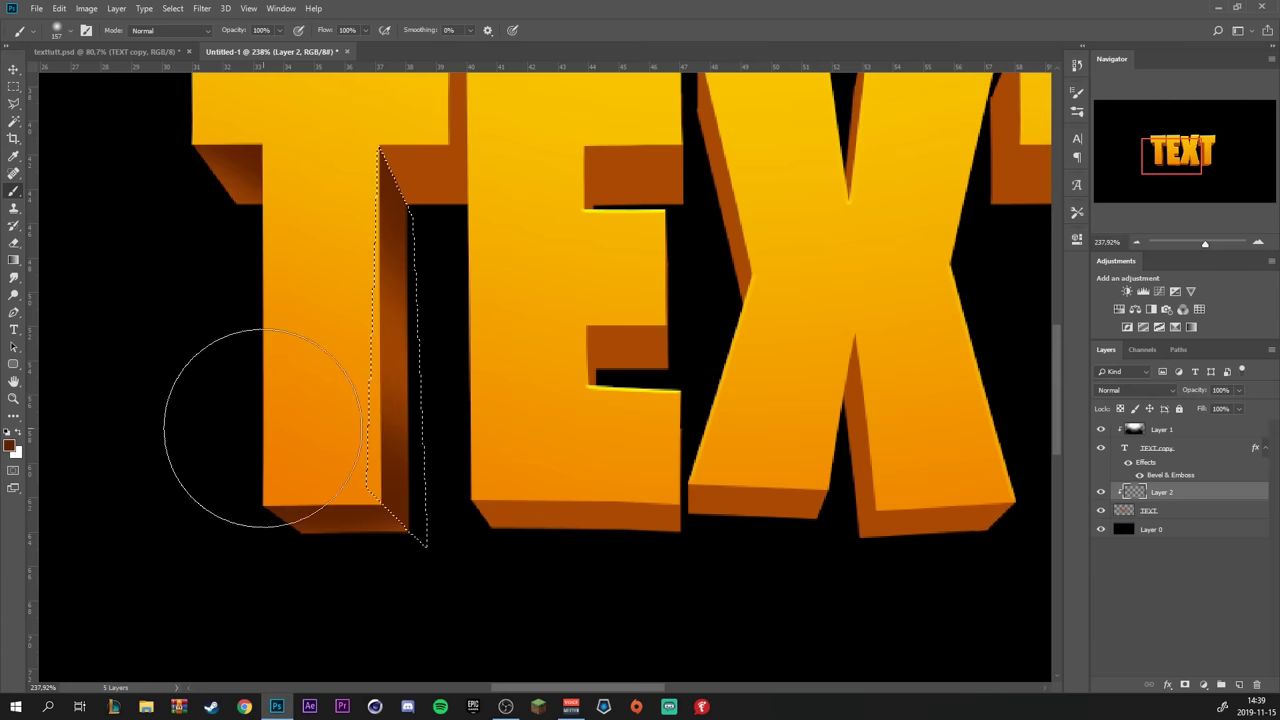
{"action": "key", "text": "ctrl+d"}
Outline the underside of the first T's right arm with the Polygonal Lasso and shade it dark brown along its upper edge
{"action": "key", "text": "ctrl+0"}
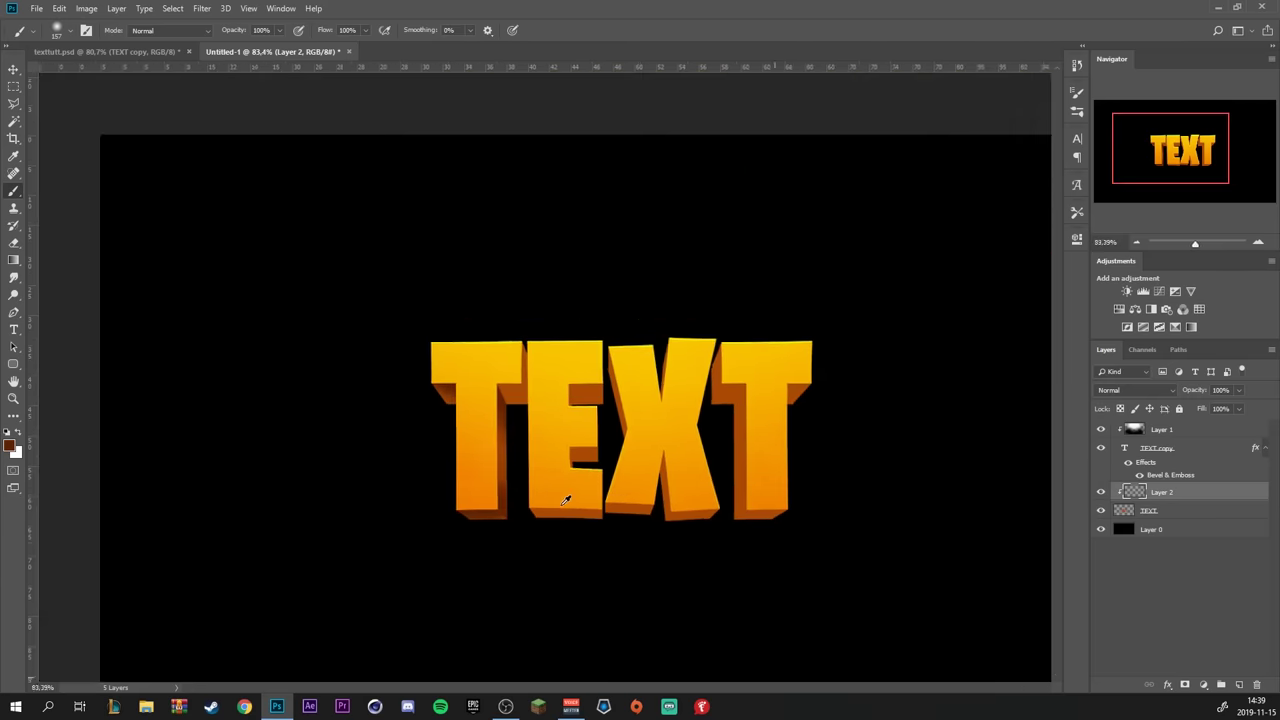
{"action": "scroll", "coordinate": [565, 500], "scroll_direction": "up", "scroll_amount": 6}
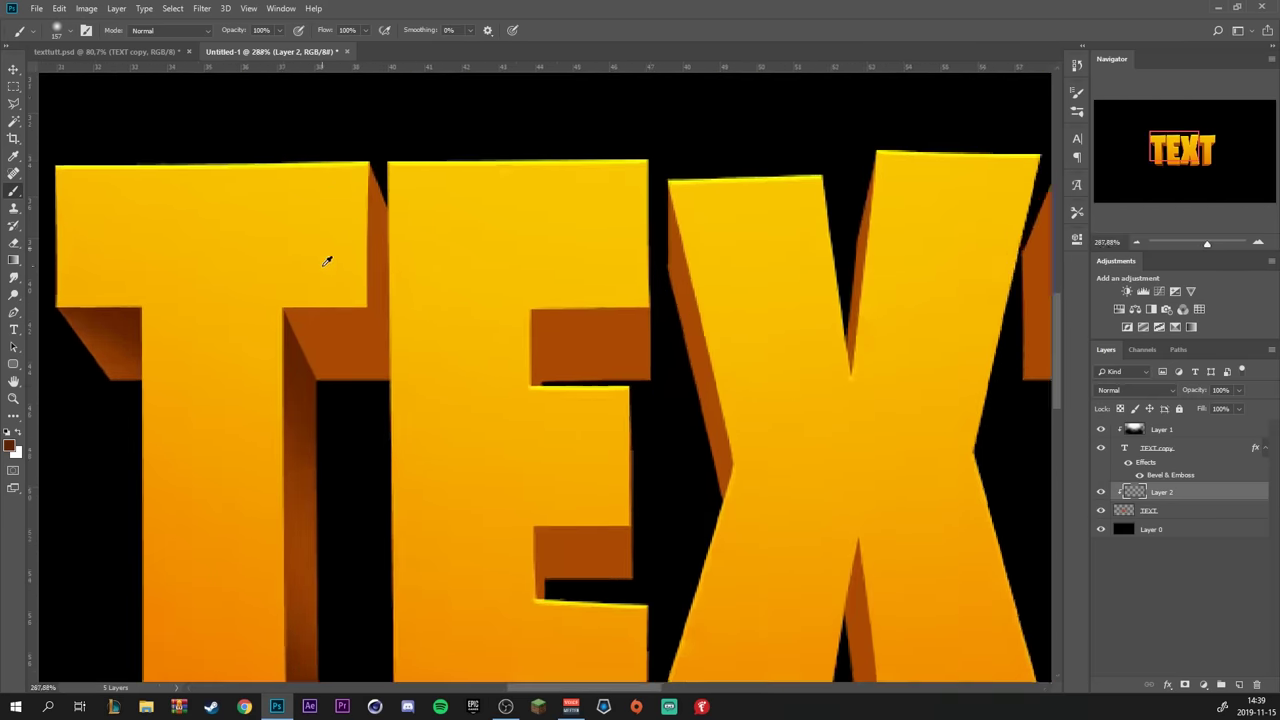
{"action": "scroll", "coordinate": [325, 262], "scroll_direction": "up", "scroll_amount": 1}
{"action": "key", "text": "l"}
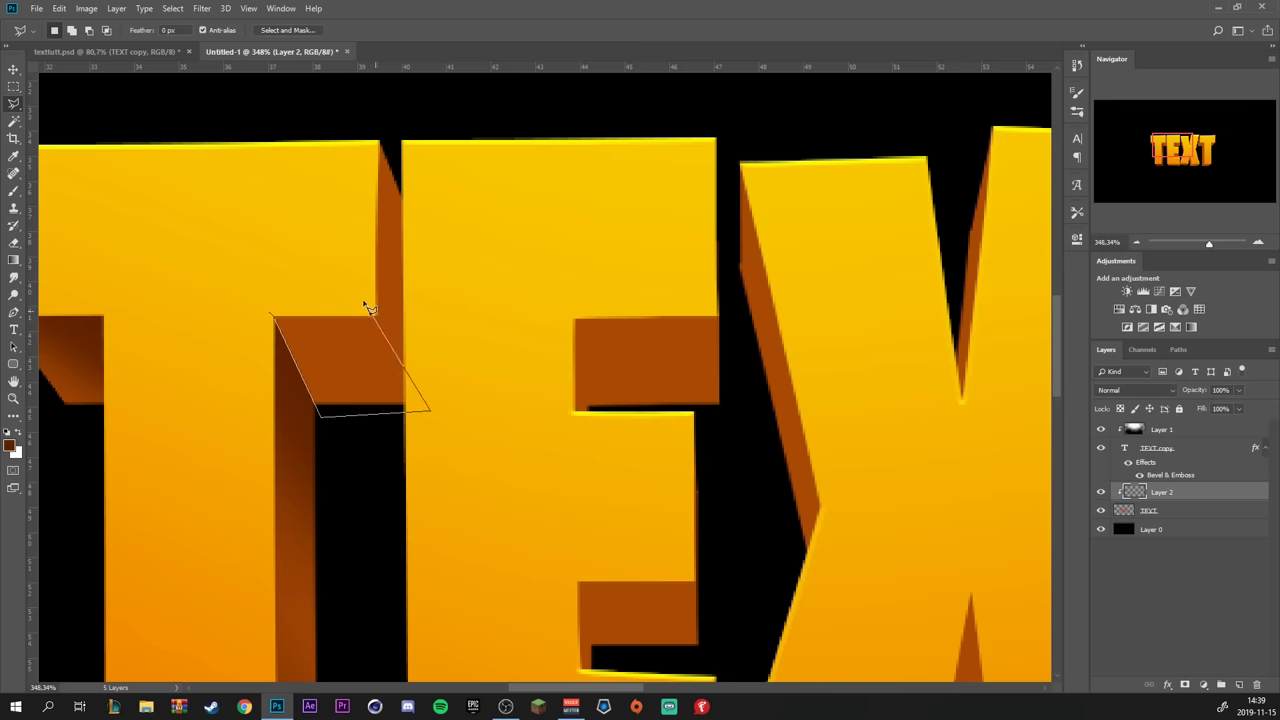
{"action": "left_click", "coordinate": [270, 315]}
{"action": "left_click", "coordinate": [14, 192]}
{"action": "left_click_drag", "start_coordinate": [258, 216], "coordinate": [419, 218]}
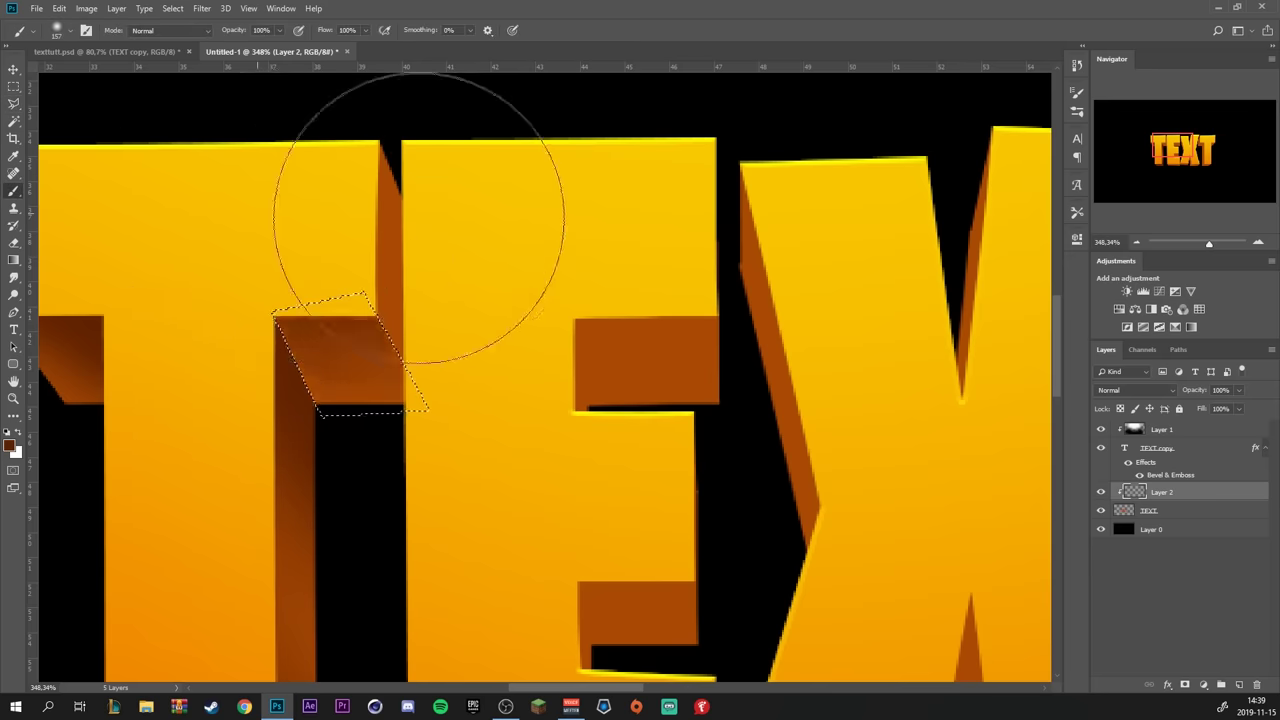
{"action": "scroll", "coordinate": [322, 306], "scroll_direction": "down", "scroll_amount": 2}
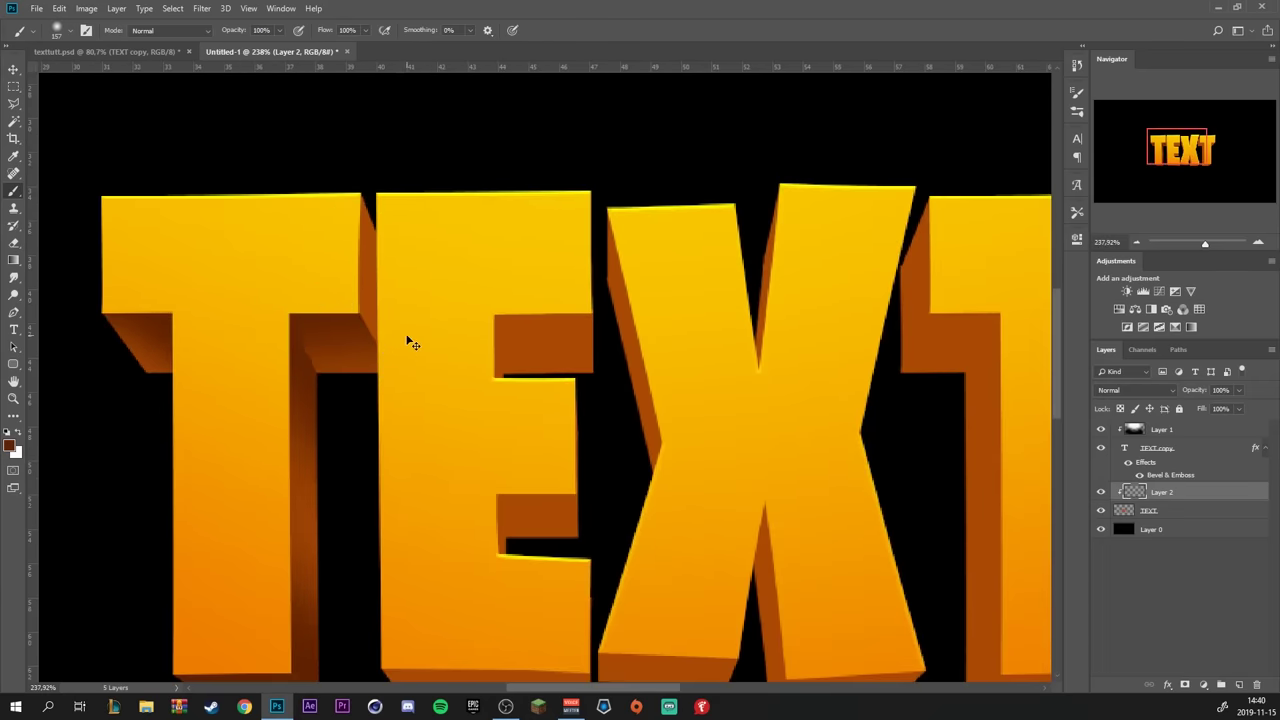
Outline and shade the extruded end face of the first T's right arm, and toggle Layer 2's visibility to compare the shading
{"action": "scroll", "coordinate": [444, 240], "scroll_direction": "up", "scroll_amount": 2}
{"action": "left_click", "coordinate": [14, 103]}
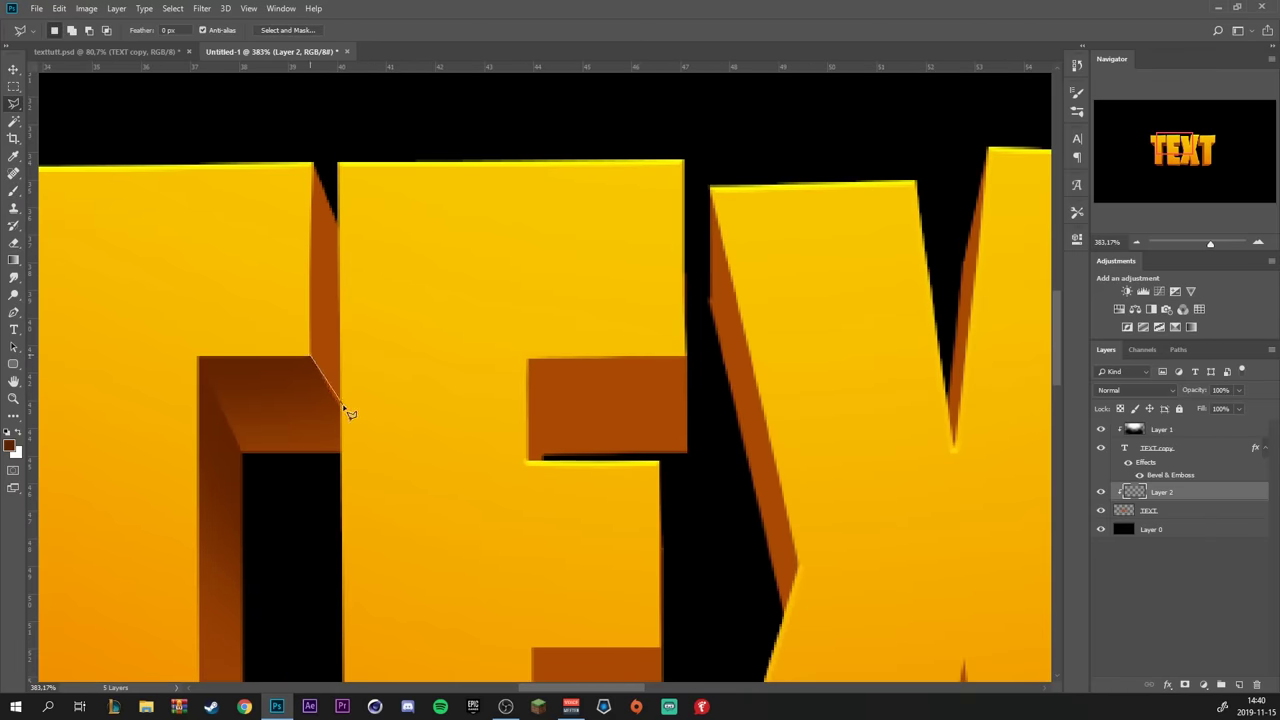
{"action": "left_click", "coordinate": [378, 185]}
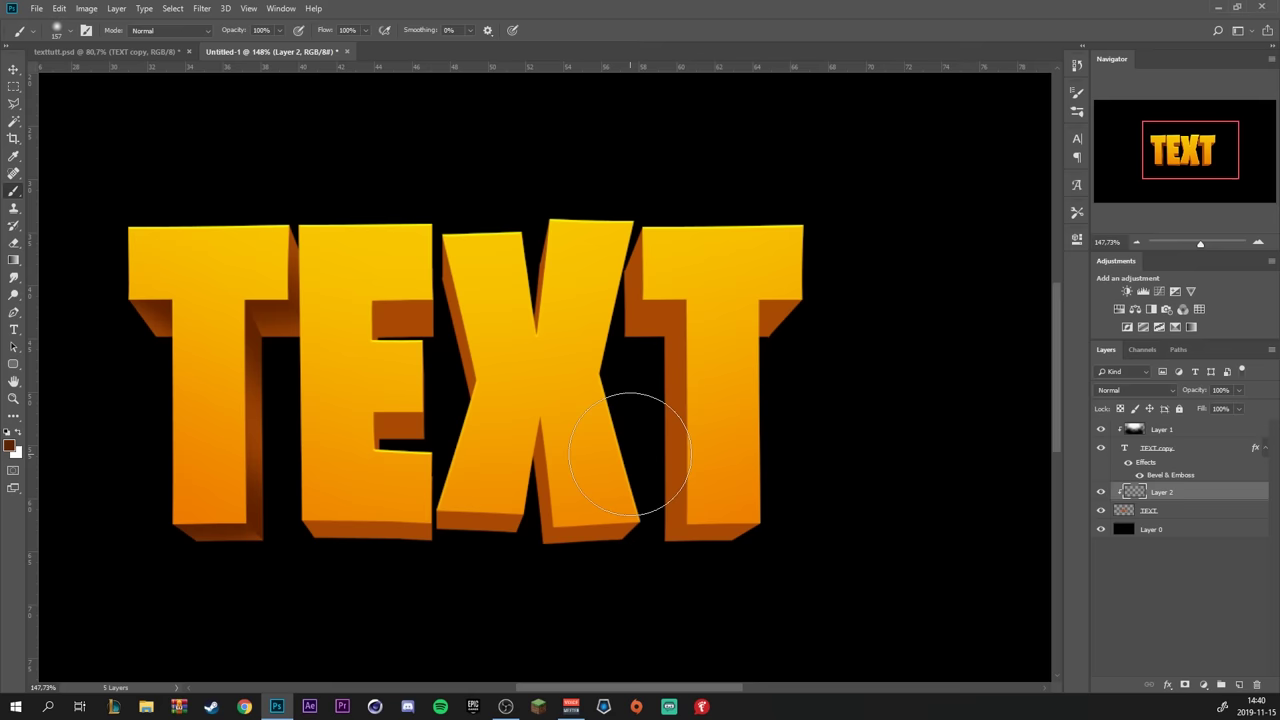
{"action": "left_click", "coordinate": [1101, 492]}
{"action": "left_click", "coordinate": [1101, 492]}
Outline the E's bottom extrusion face with the Polygonal Lasso, brush dark brown along its upper edge, and deselect
{"action": "key", "text": "l"}
{"action": "scroll", "coordinate": [362, 518], "scroll_direction": "up", "scroll_amount": 10}
{"action": "left_click", "coordinate": [204, 522]}
{"action": "left_click", "coordinate": [541, 531]}
{"action": "left_click", "coordinate": [559, 588]}
{"action": "left_click", "coordinate": [205, 602]}
{"action": "left_click", "coordinate": [204, 523]}
{"action": "key", "text": "b"}
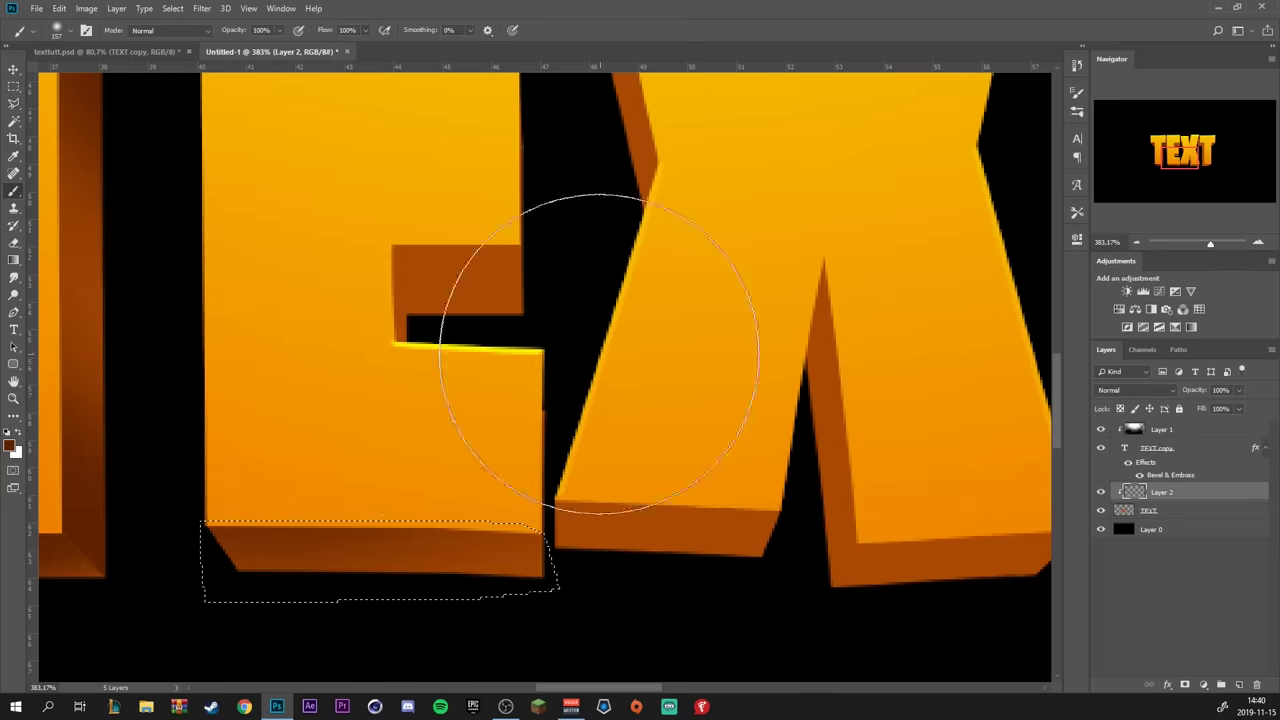
{"action": "left_click_drag", "start_coordinate": [600, 354], "coordinate": [240, 364]}
{"action": "key", "text": "ctrl+d"}
{"action": "scroll", "coordinate": [598, 400], "scroll_direction": "down", "scroll_amount": 7}
Outline the narrow side face inside the E's lower notch with the Polygonal Lasso, shade it dark brown, and deselect
{"action": "scroll", "coordinate": [498, 355], "scroll_direction": "up", "scroll_amount": 9}
{"action": "key", "text": "l"}
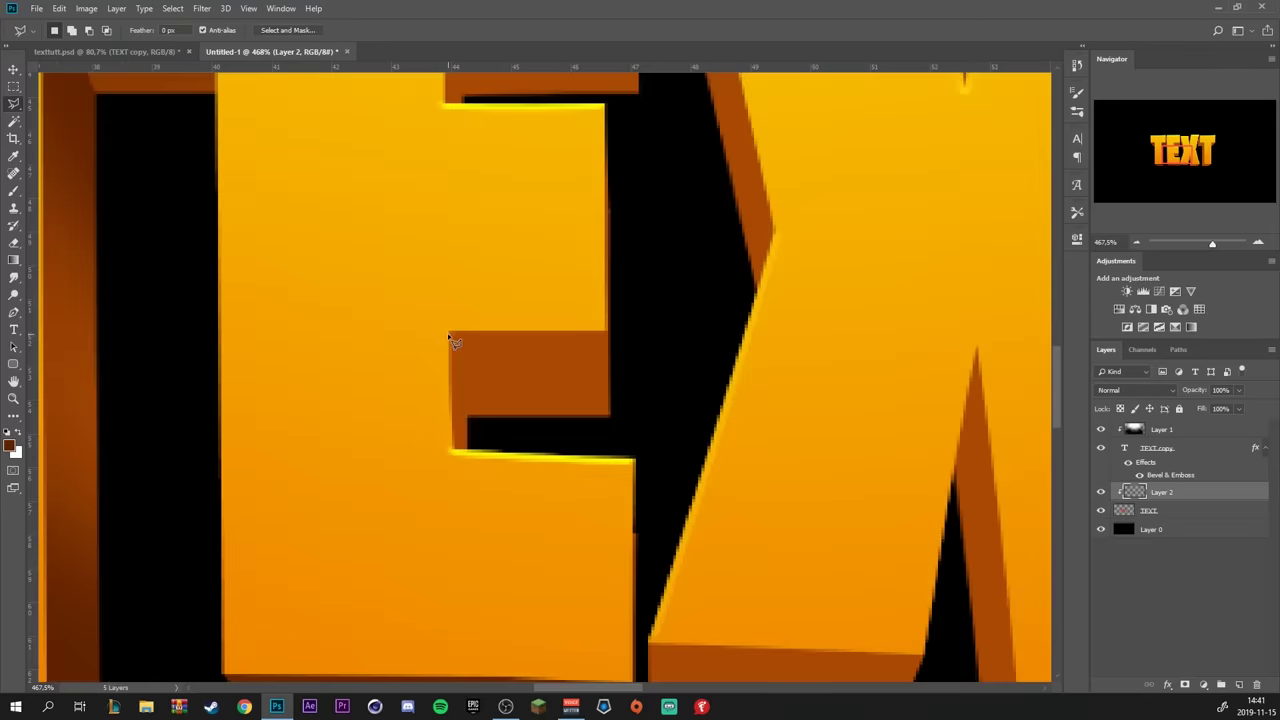
{"action": "left_click", "coordinate": [450, 332]}
{"action": "key", "text": "b"}
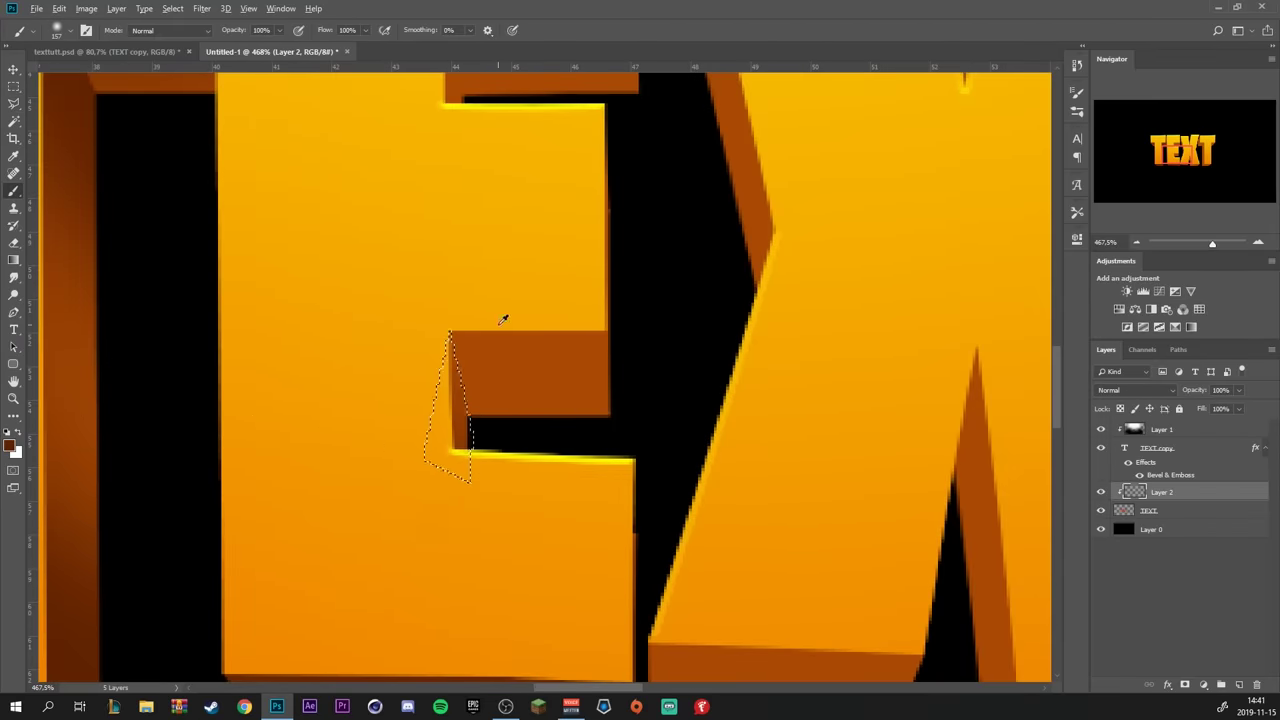
{"action": "left_click", "coordinate": [515, 387]}
{"action": "key", "text": "ctrl+d"}
Outline the underside of the E's middle arm with the Polygonal Lasso and shade its upper edge in dark brown
{"action": "key", "text": "l"}
{"action": "left_click", "coordinate": [449, 331]}
{"action": "left_click", "coordinate": [484, 447]}
{"action": "left_click", "coordinate": [671, 430]}
{"action": "left_click", "coordinate": [626, 131]}
{"action": "left_click", "coordinate": [429, 234]}
{"action": "left_click", "coordinate": [449, 332]}
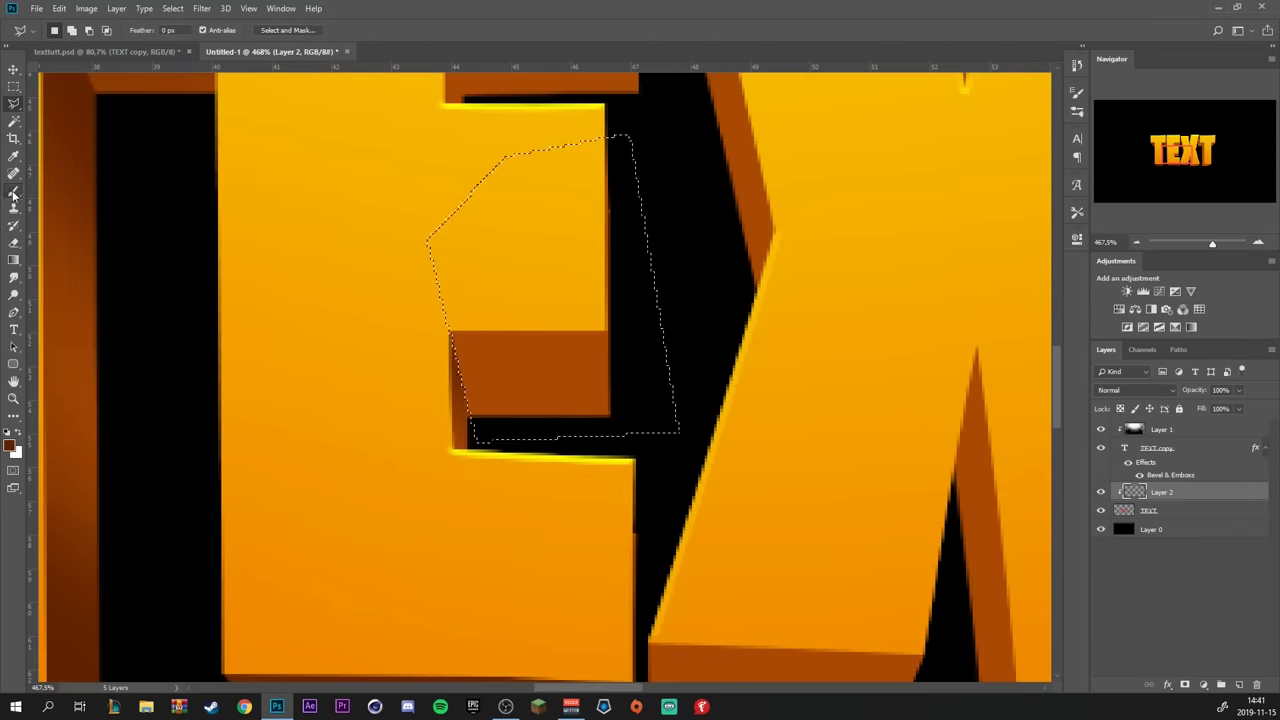
{"action": "key", "text": "b"}
{"action": "scroll", "coordinate": [645, 367], "scroll_direction": "down", "scroll_amount": 5}
Shade the narrow side face inside the E's upper notch in dark brown
{"action": "key", "text": "l"}
{"action": "scroll", "coordinate": [645, 367], "scroll_direction": "up", "scroll_amount": 4}
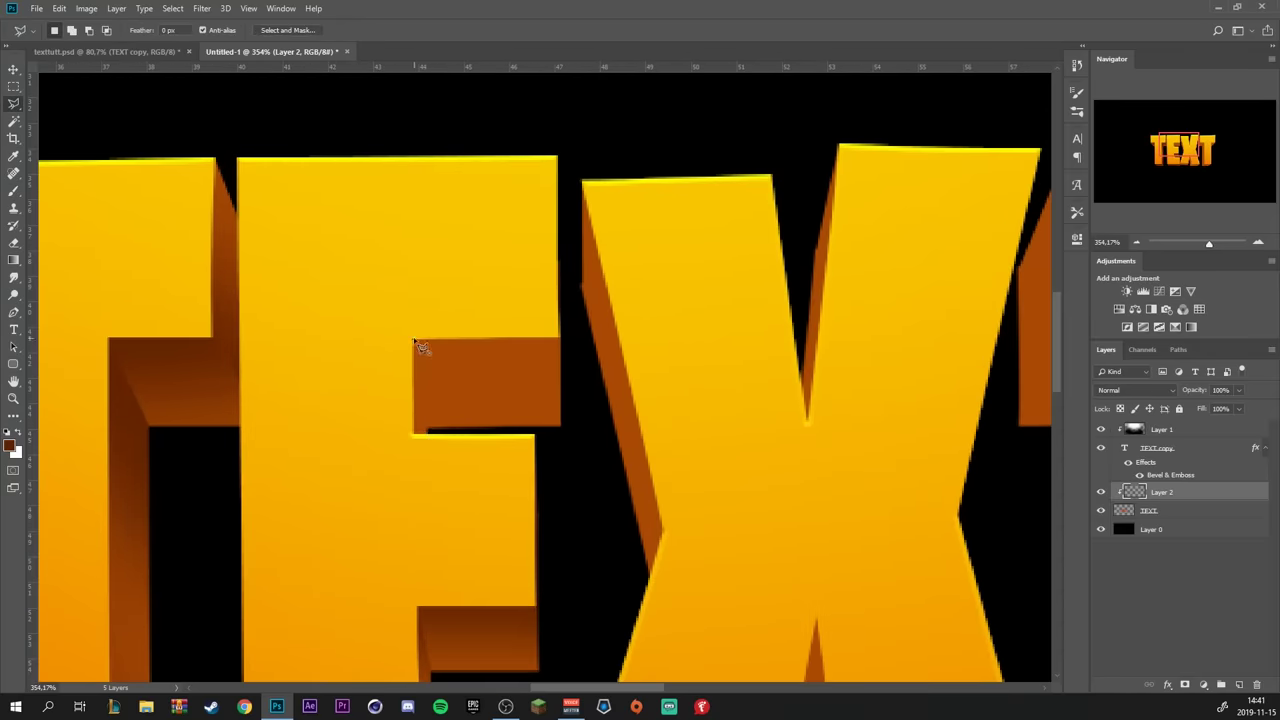
{"action": "key", "text": "b"}
Outline the underside of the E's top arm with the Polygonal Lasso, brush dark brown along its upper edge, and deselect
{"action": "key", "text": "l"}
{"action": "left_click", "coordinate": [579, 357]}
{"action": "left_click", "coordinate": [557, 298]}
{"action": "left_click", "coordinate": [482, 281]}
{"action": "left_click", "coordinate": [413, 338]}
{"action": "key", "text": "b"}
{"action": "left_click_drag", "start_coordinate": [400, 288], "coordinate": [470, 286]}
{"action": "key", "text": "ctrl+d"}
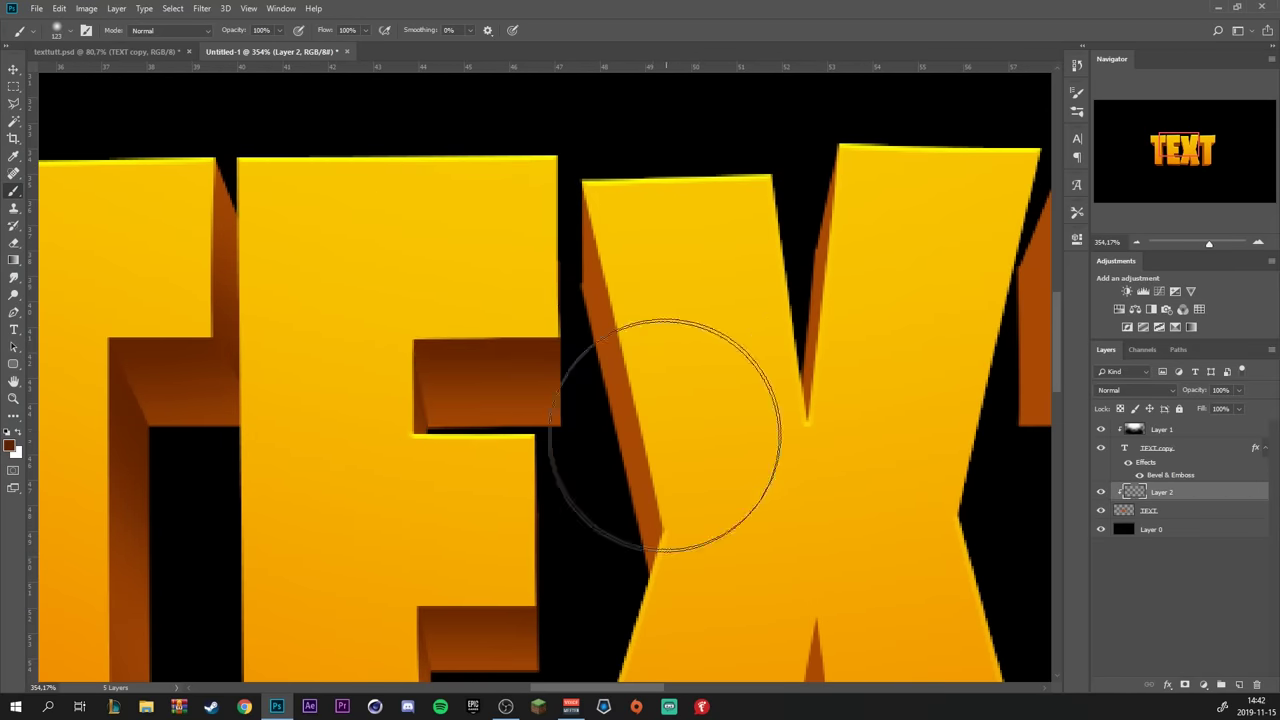
Outline the X's upper left extruded side with the Polygonal Lasso, shade it dark brown, and darken the face inside the X's upper notch
{"action": "scroll", "coordinate": [660, 430], "scroll_direction": "down", "scroll_amount": 7}
{"action": "key", "text": "l"}
{"action": "scroll", "coordinate": [461, 388], "scroll_direction": "up", "scroll_amount": 1}
{"action": "left_click", "coordinate": [388, 128]}
{"action": "left_click", "coordinate": [434, 157]}
{"action": "double_click", "coordinate": [472, 308]}
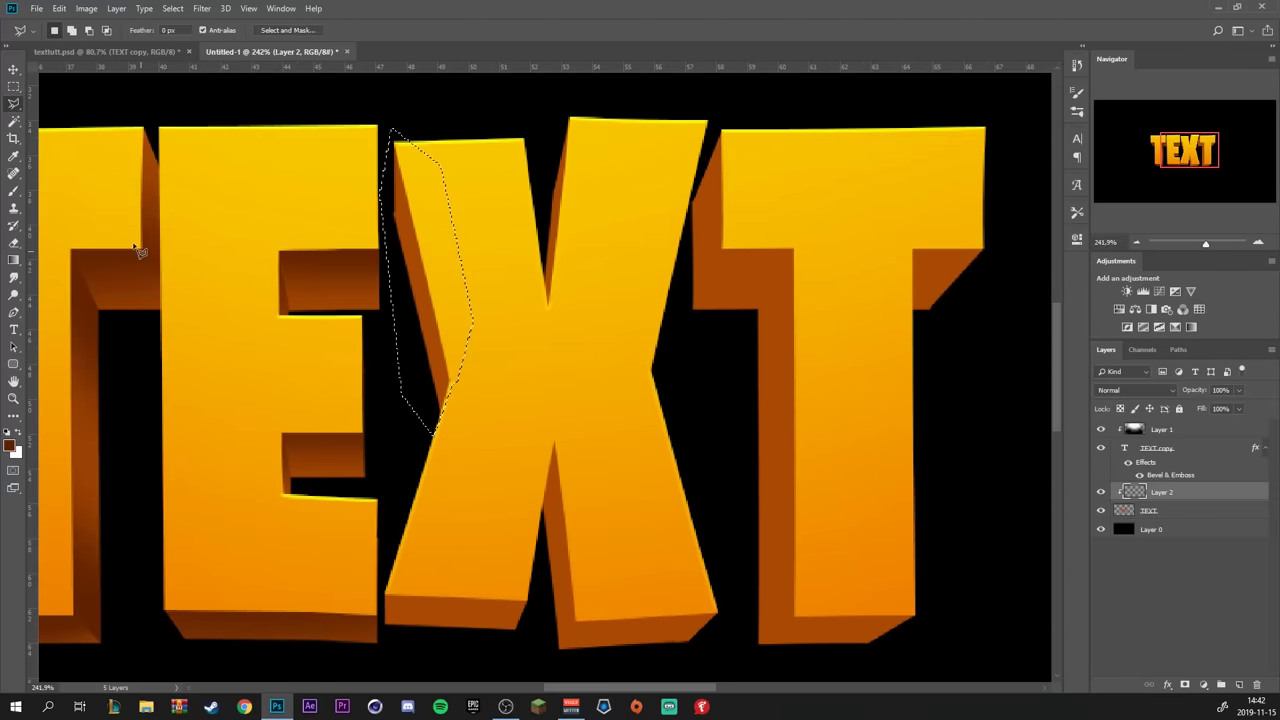
{"action": "left_click", "coordinate": [13, 191]}
{"action": "left_click_drag", "start_coordinate": [474, 346], "coordinate": [486, 328]}
{"action": "key", "text": "ctrl+d"}
{"action": "left_click_drag", "start_coordinate": [566, 317], "coordinate": [503, 329]}
{"action": "scroll", "coordinate": [560, 318], "scroll_direction": "down", "scroll_amount": 1}
{"action": "scroll", "coordinate": [540, 529], "scroll_direction": "up", "scroll_amount": 3}
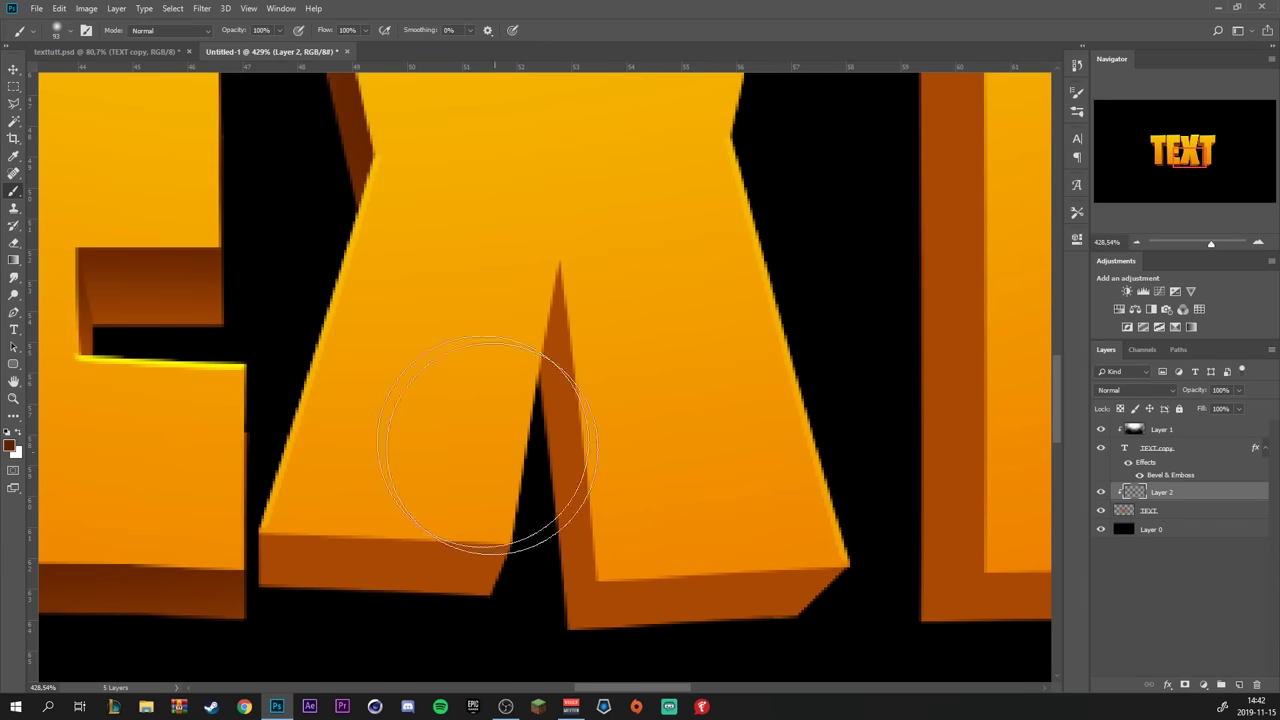
{"action": "left_click", "coordinate": [15, 105]}
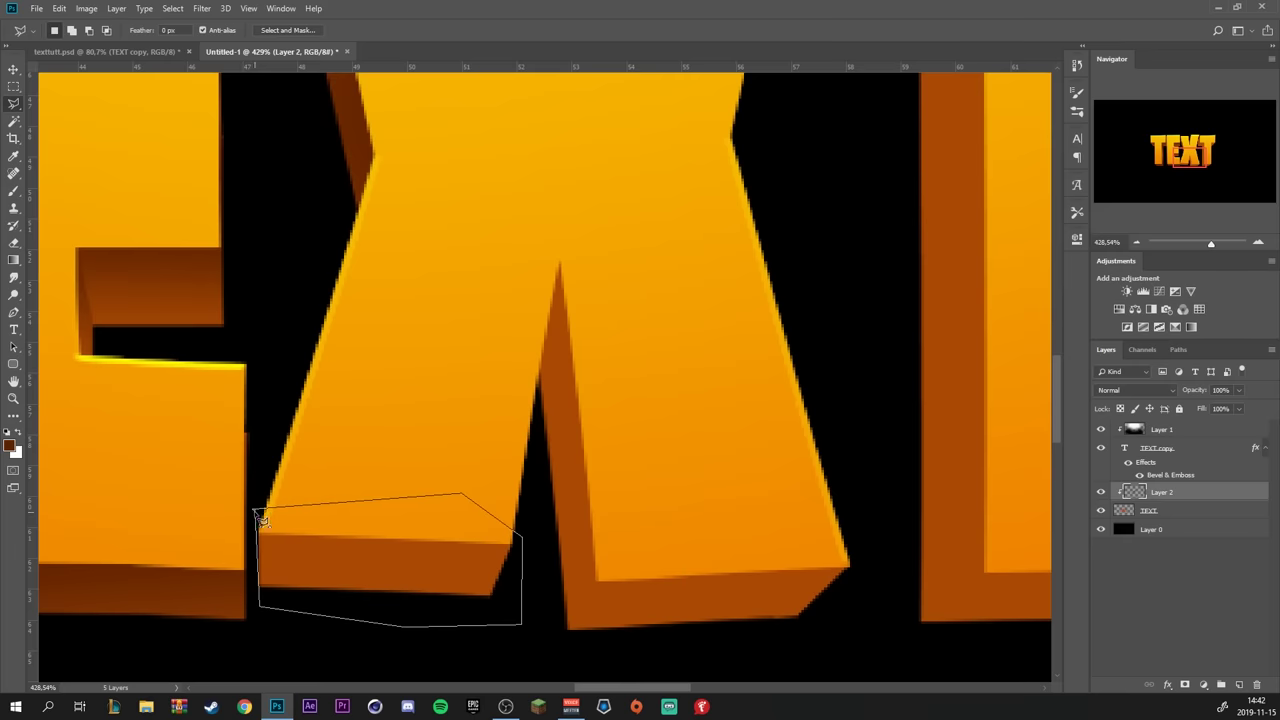
{"action": "left_click", "coordinate": [258, 517]}
{"action": "left_click", "coordinate": [14, 190]}
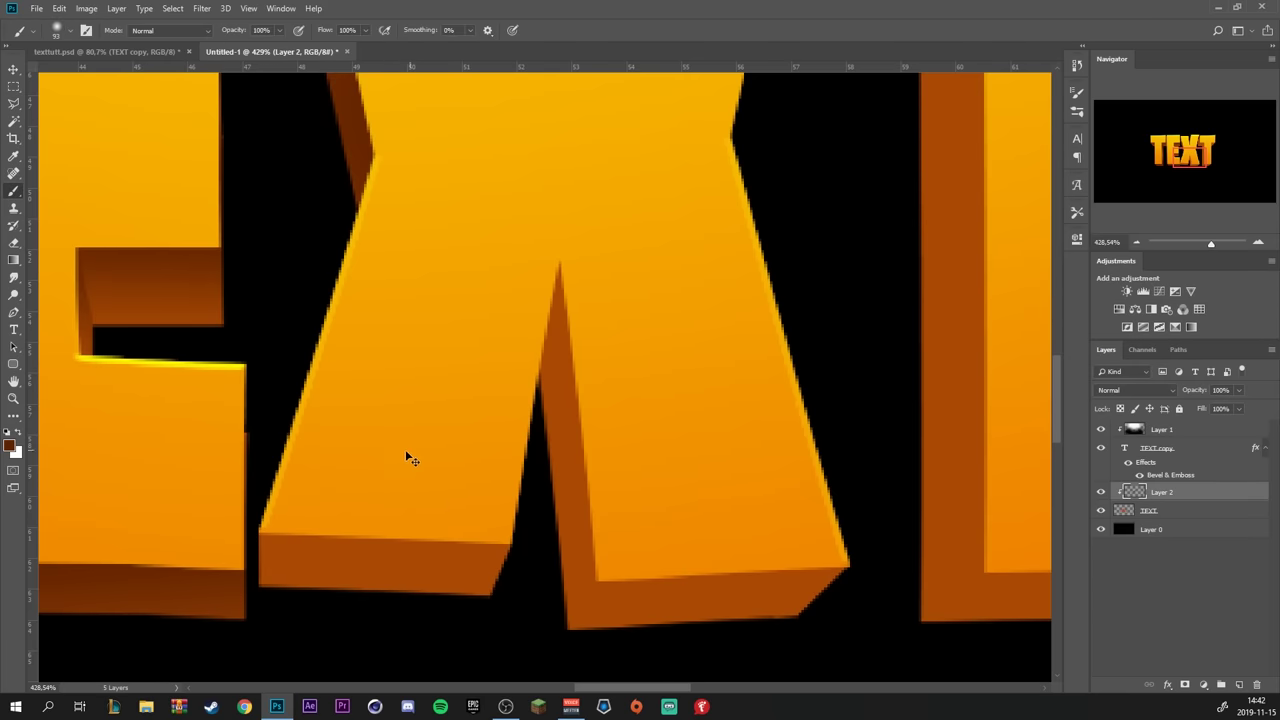
{"action": "mouse_move", "coordinate": [298, 460]}
{"action": "left_mouse_down"}
{"action": "mouse_move", "coordinate": [393, 459]}
{"action": "mouse_move", "coordinate": [330, 445]}
{"action": "mouse_move", "coordinate": [535, 446]}
{"action": "mouse_move", "coordinate": [534, 469]}
{"action": "mouse_move", "coordinate": [512, 395]}
{"action": "left_mouse_up"}
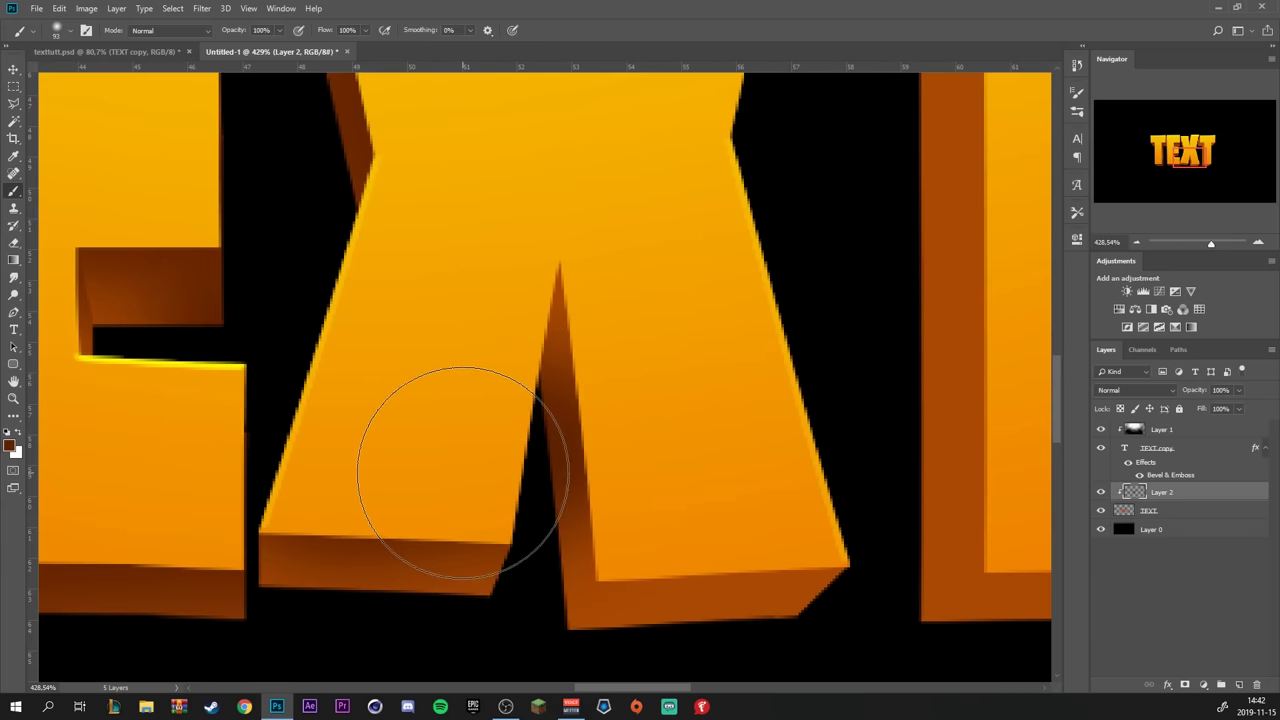
{"action": "key", "text": "ctrl+z"}
{"action": "key", "text": "ctrl+z"}
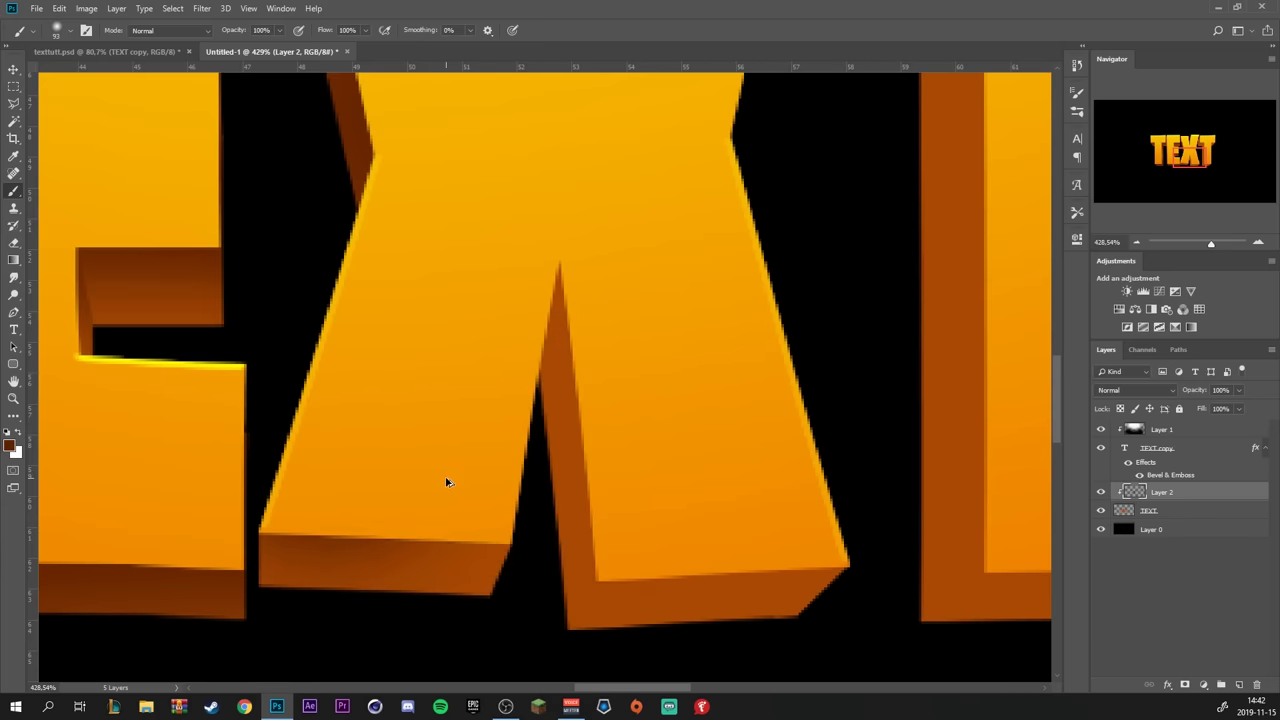
{"action": "key", "text": "ctrl+z"}
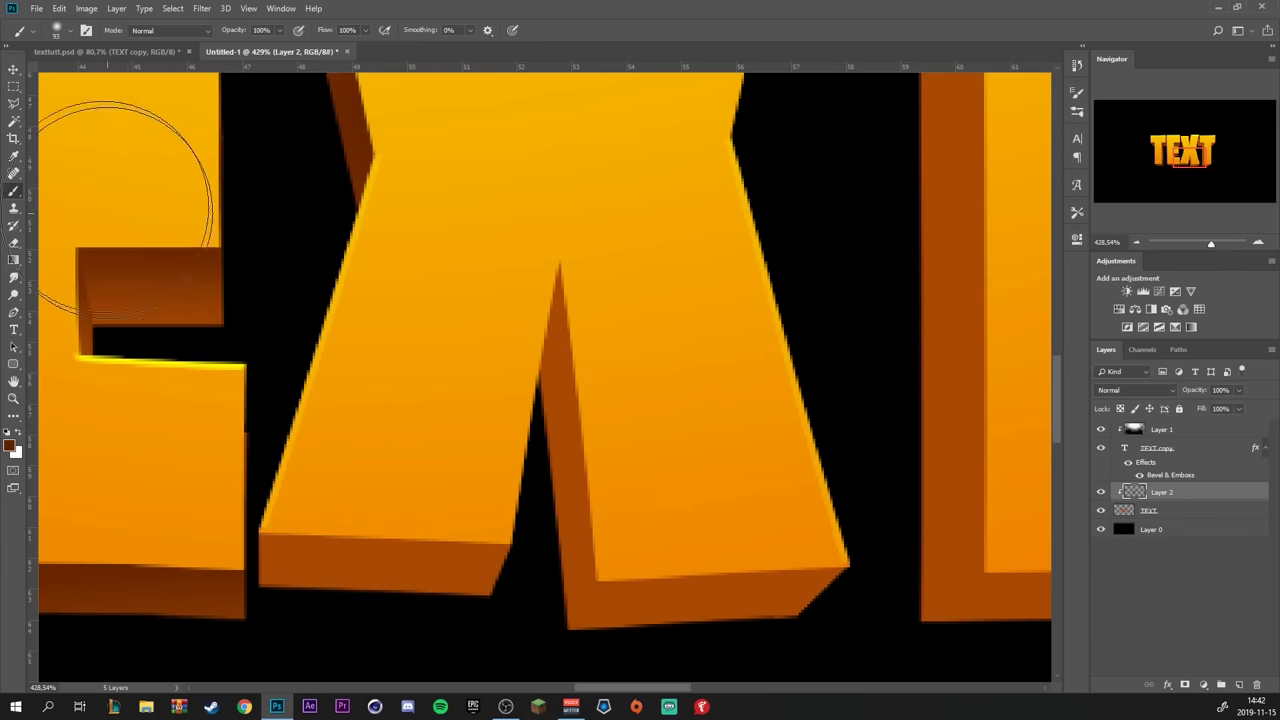
Outline the bottom face of the X's left leg with the Polygonal Lasso, brush dark brown along its upper edge, and deselect
{"action": "left_click", "coordinate": [13, 103]}
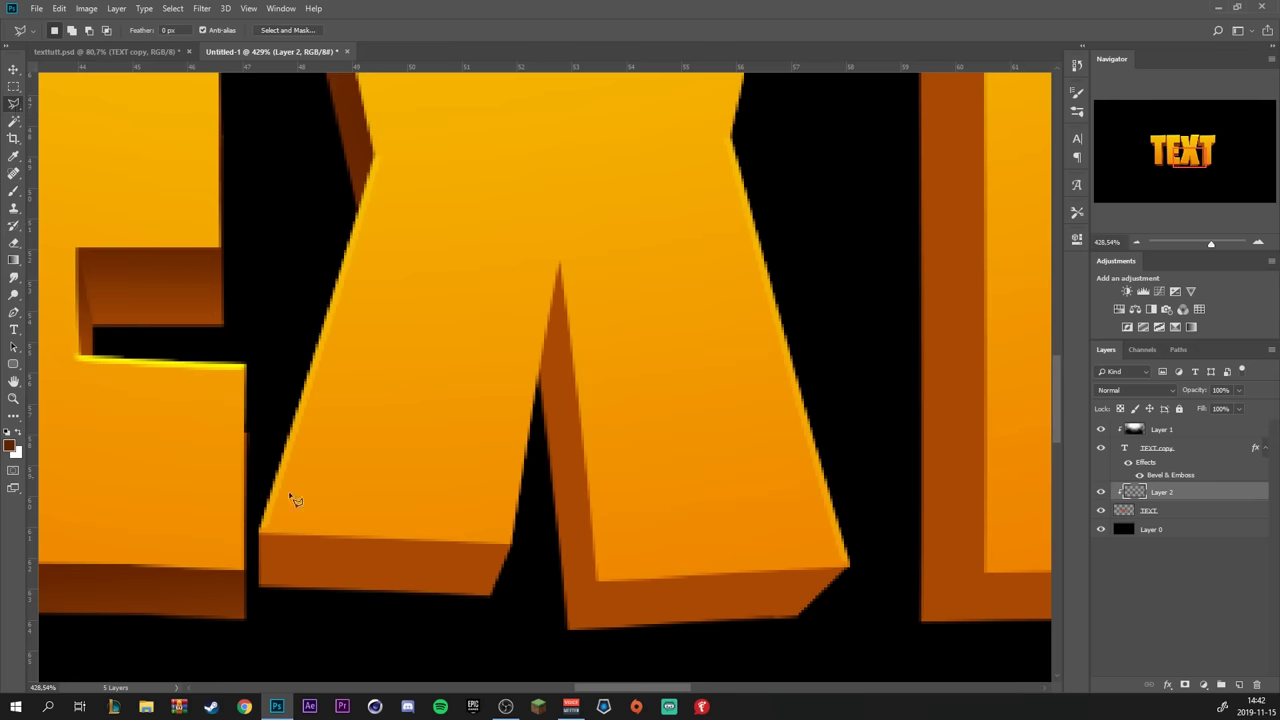
{"action": "left_click", "coordinate": [498, 612]}
{"action": "left_click", "coordinate": [514, 538]}
{"action": "left_click", "coordinate": [257, 505]}
{"action": "key", "text": "b"}
{"action": "left_click_drag", "start_coordinate": [262, 480], "coordinate": [480, 485]}
{"action": "key", "text": "ctrl+d"}
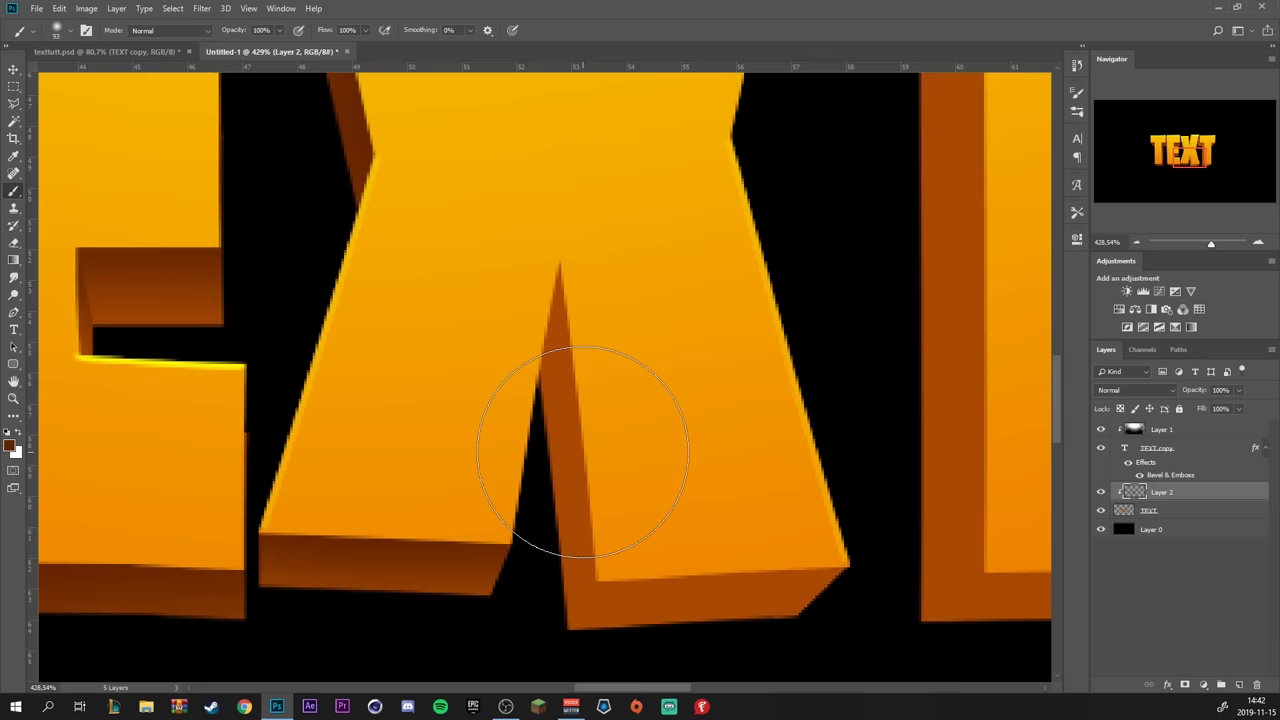
Outline the inner side face of the X's right leg with the Polygonal Lasso, shade it dark brown from the top, and deselect
{"action": "left_click", "coordinate": [20, 105]}
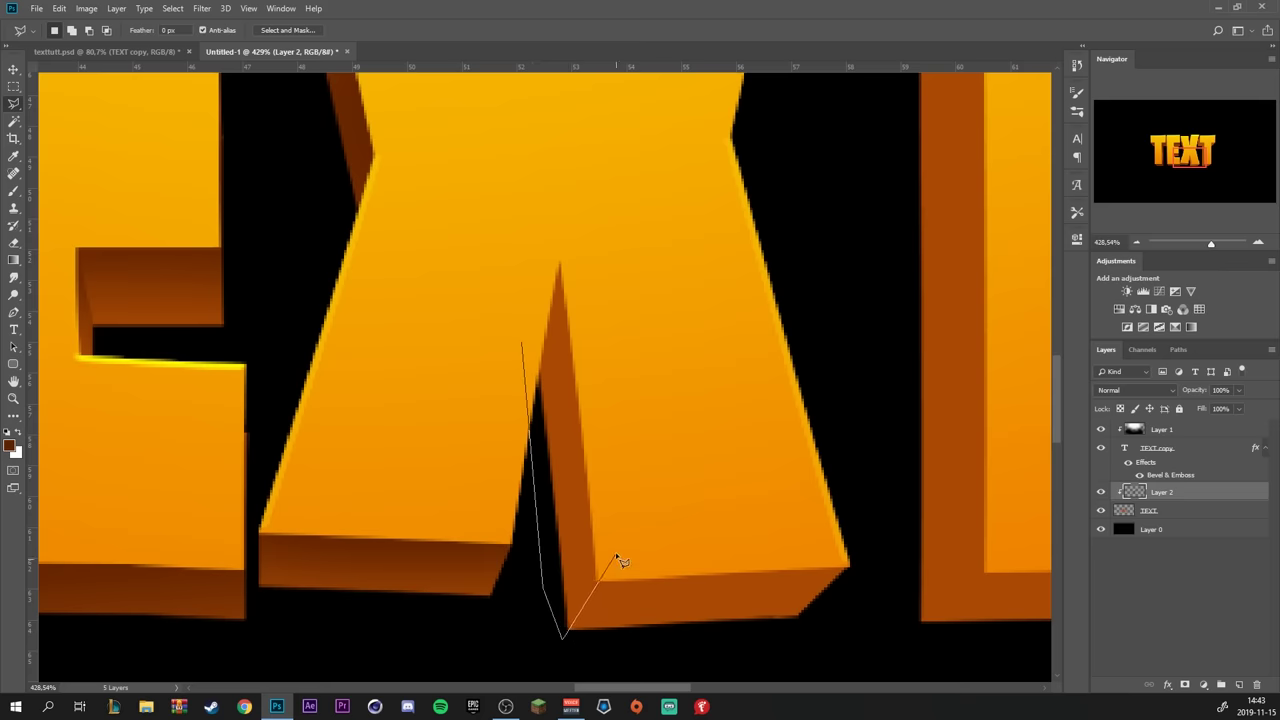
{"action": "left_click", "coordinate": [560, 217]}
{"action": "left_click", "coordinate": [521, 343]}
{"action": "left_click", "coordinate": [14, 191]}
{"action": "left_click_drag", "start_coordinate": [486, 292], "coordinate": [560, 288]}
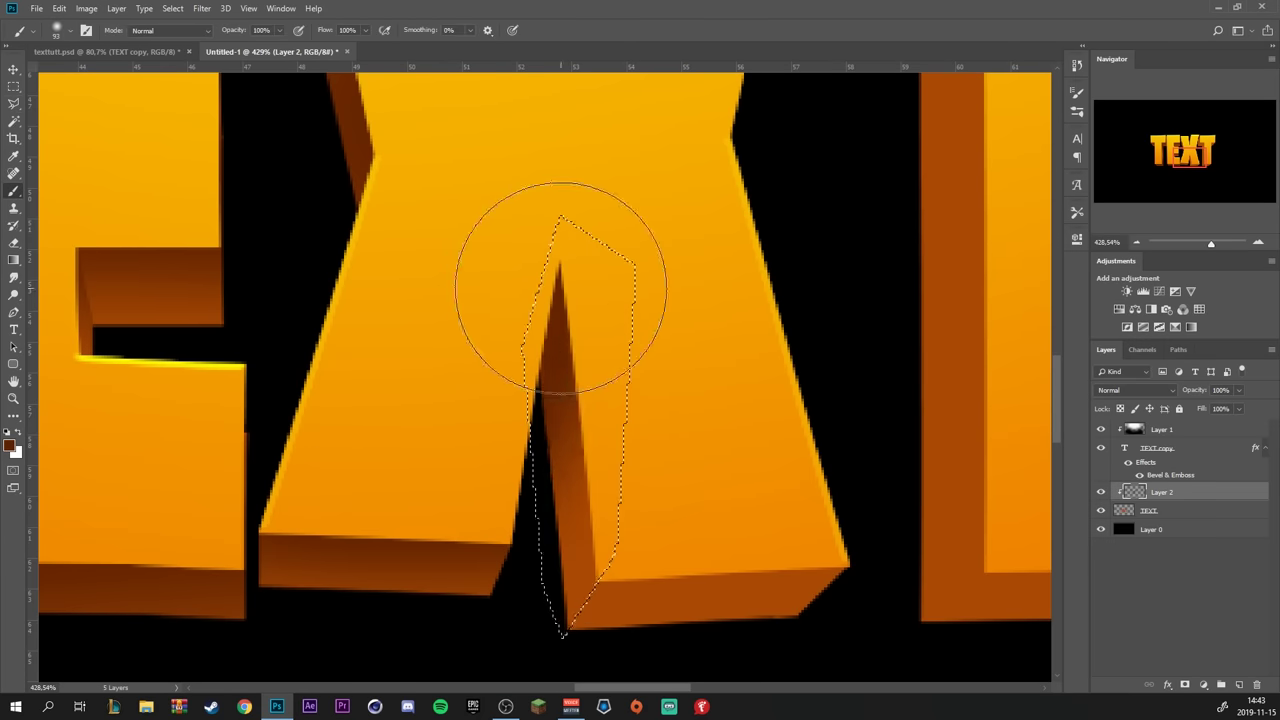
{"action": "key", "text": "ctrl+d"}
Outline the bottom face of the X's right leg and shade it dark brown, and shade the underside of the last T's right arm likewise
{"action": "scroll", "coordinate": [686, 483], "scroll_direction": "down", "scroll_amount": 4}
{"action": "left_click", "coordinate": [14, 104]}
{"action": "left_click", "coordinate": [603, 437]}
{"action": "left_click", "coordinate": [566, 443]}
{"action": "left_click", "coordinate": [571, 486]}
{"action": "left_click", "coordinate": [829, 480]}
{"action": "left_click", "coordinate": [857, 429]}
{"action": "left_click", "coordinate": [843, 391]}
{"action": "left_click", "coordinate": [605, 436]}
{"action": "key", "text": "b"}
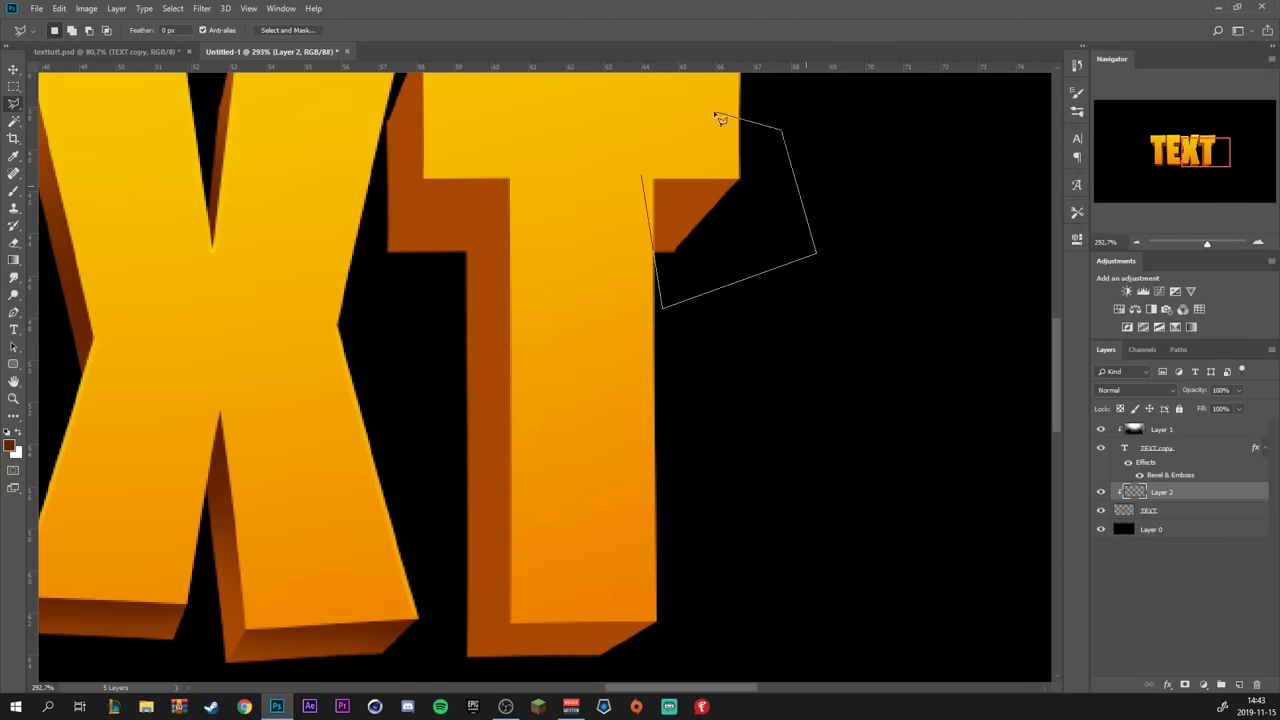
{"action": "key", "text": "b"}
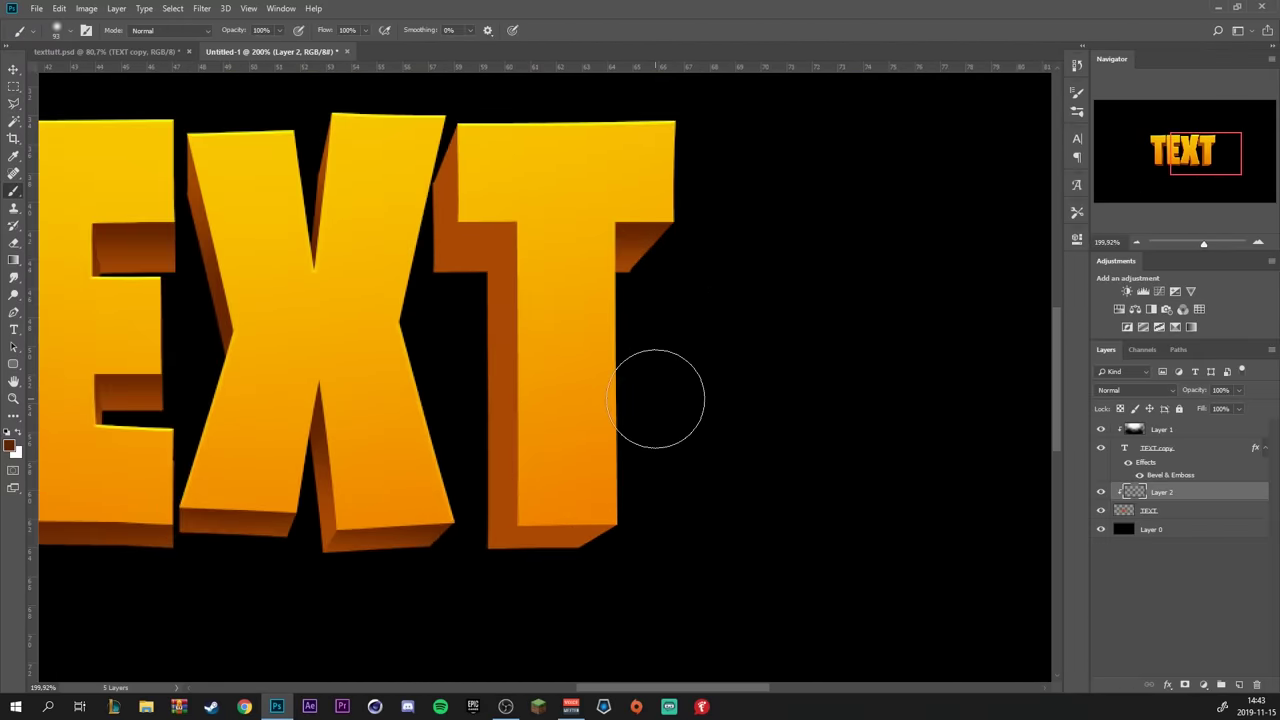
Outline the extruded end face of the last T's left arm with the Polygonal Lasso, shade its lower part dark brown, and deselect
{"action": "key", "text": "l"}
{"action": "left_click", "coordinate": [465, 368]}
{"action": "left_click", "coordinate": [392, 516]}
{"action": "left_click", "coordinate": [365, 263]}
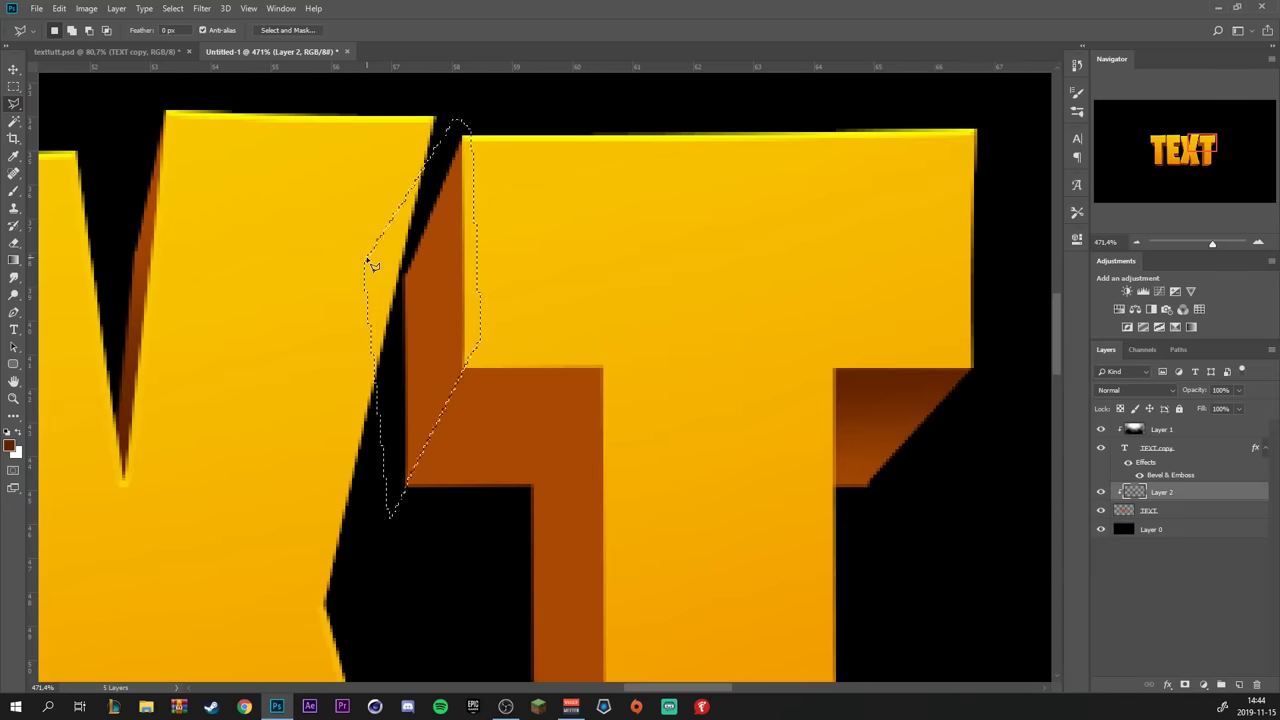
{"action": "key", "text": "b"}
{"action": "left_click_drag", "start_coordinate": [380, 410], "coordinate": [455, 365]}
{"action": "key", "text": "ctrl+d"}
Outline the underside of the last T's left arm with the Polygonal Lasso, brush dark brown along its upper edge, and deselect
{"action": "key", "text": "l"}
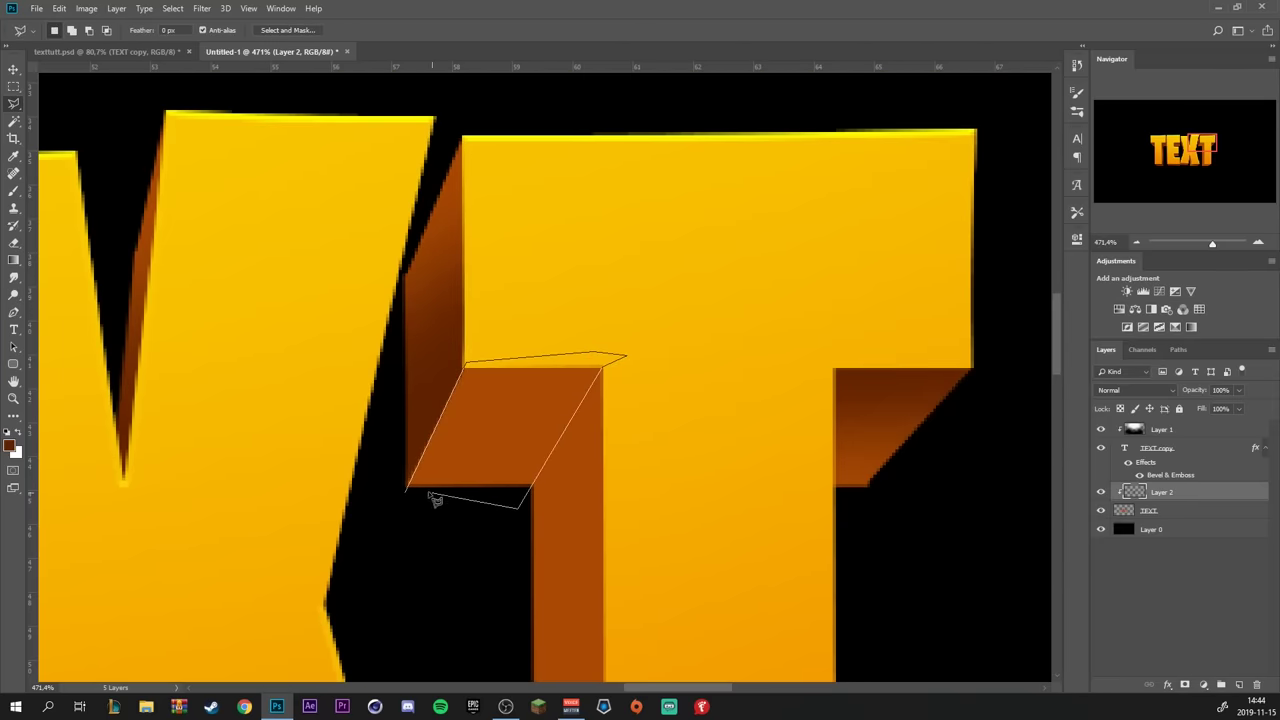
{"action": "left_click", "coordinate": [406, 491]}
{"action": "key", "text": "b"}
{"action": "left_click_drag", "start_coordinate": [600, 280], "coordinate": [477, 263]}
{"action": "key", "text": "ctrl+d"}
{"action": "scroll", "coordinate": [545, 260], "scroll_direction": "down", "scroll_amount": 10}
Outline the bottom face at the foot of the last T with the Polygonal Lasso, shade its upper edge dark brown, and deselect
{"action": "scroll", "coordinate": [595, 445], "scroll_direction": "up", "scroll_amount": 6}
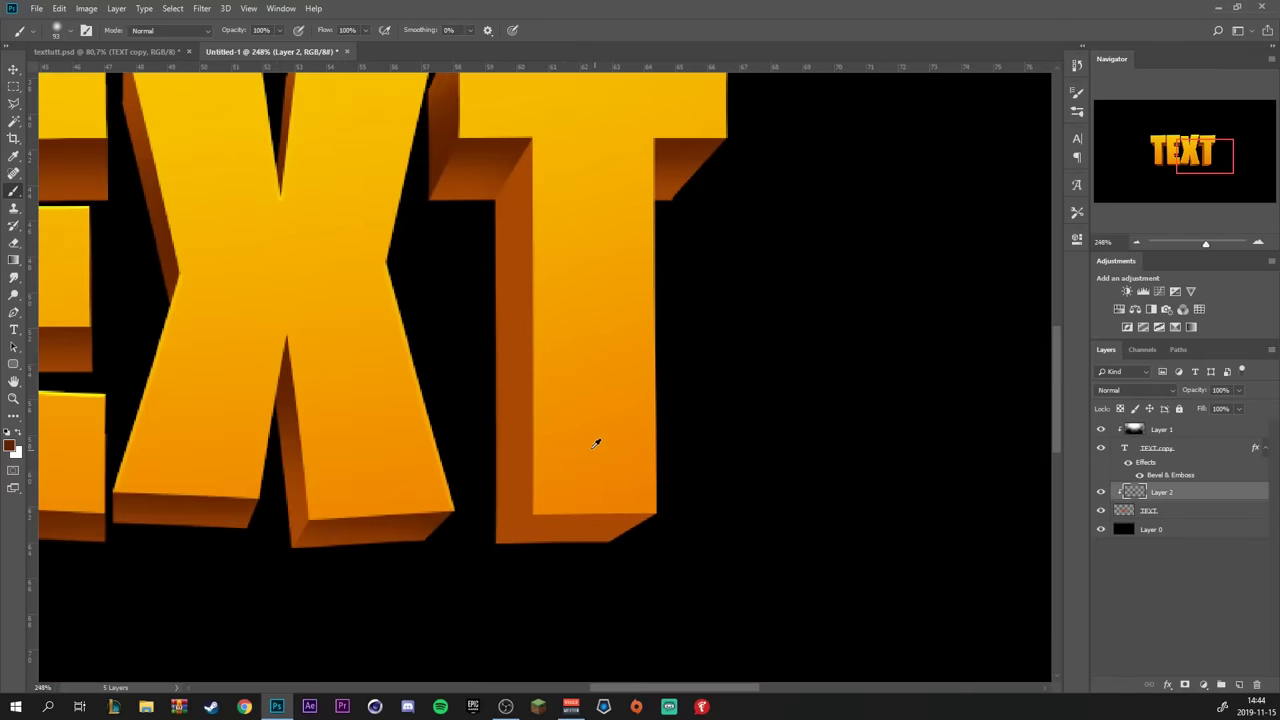
{"action": "scroll", "coordinate": [567, 510], "scroll_direction": "up", "scroll_amount": 7}
{"action": "key", "text": "l"}
{"action": "left_click", "coordinate": [430, 576]}
{"action": "left_click", "coordinate": [507, 514]}
{"action": "left_click", "coordinate": [821, 469]}
{"action": "left_click", "coordinate": [431, 577]}
{"action": "key", "text": "b"}
{"action": "mouse_move", "coordinate": [700, 440]}
{"action": "left_mouse_down"}
{"action": "mouse_move", "coordinate": [375, 398]}
{"action": "mouse_move", "coordinate": [600, 385]}
{"action": "left_mouse_up"}
{"action": "key", "text": "ctrl+d"}
Outline the extruded left side of the last T's stem, from under the arm down to the foot, with the Polygonal Lasso
{"action": "scroll", "coordinate": [543, 342], "scroll_direction": "down", "scroll_amount": 9}
{"action": "scroll", "coordinate": [590, 325], "scroll_direction": "up", "scroll_amount": 9}
{"action": "key", "text": "l"}
{"action": "left_click", "coordinate": [530, 182]}
{"action": "left_click", "coordinate": [449, 320]}
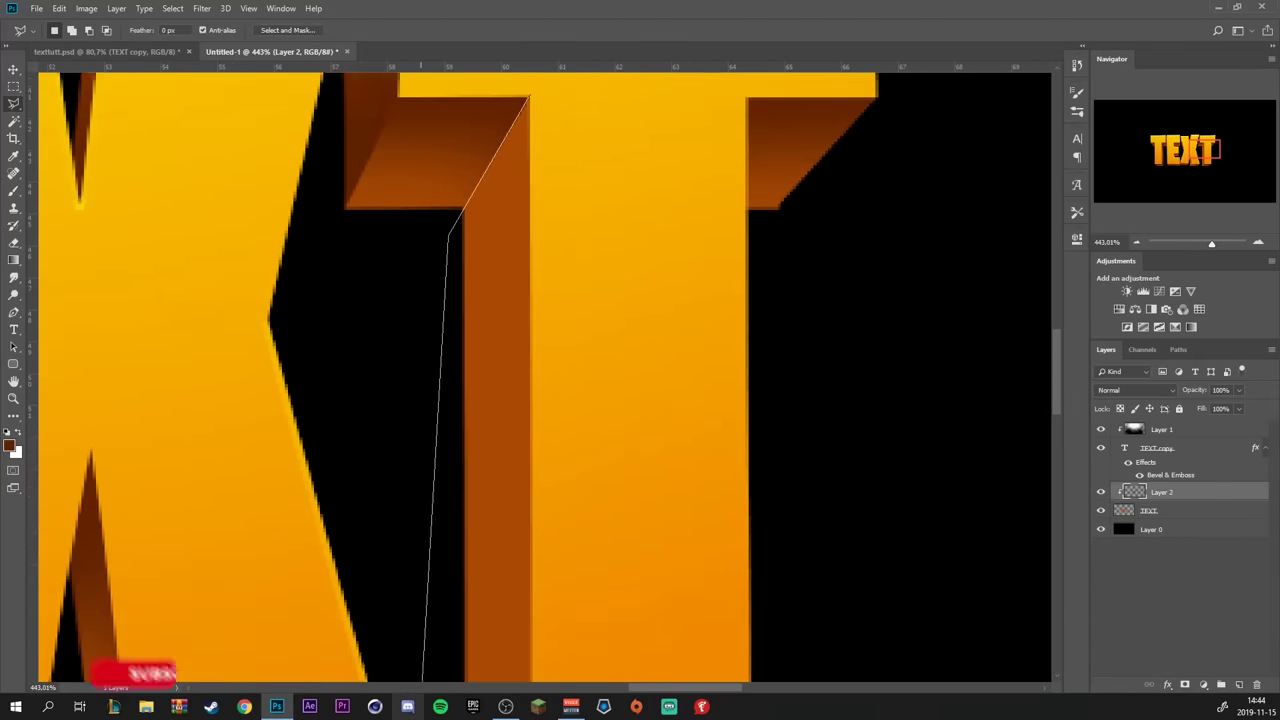
{"action": "left_click", "coordinate": [457, 571]}
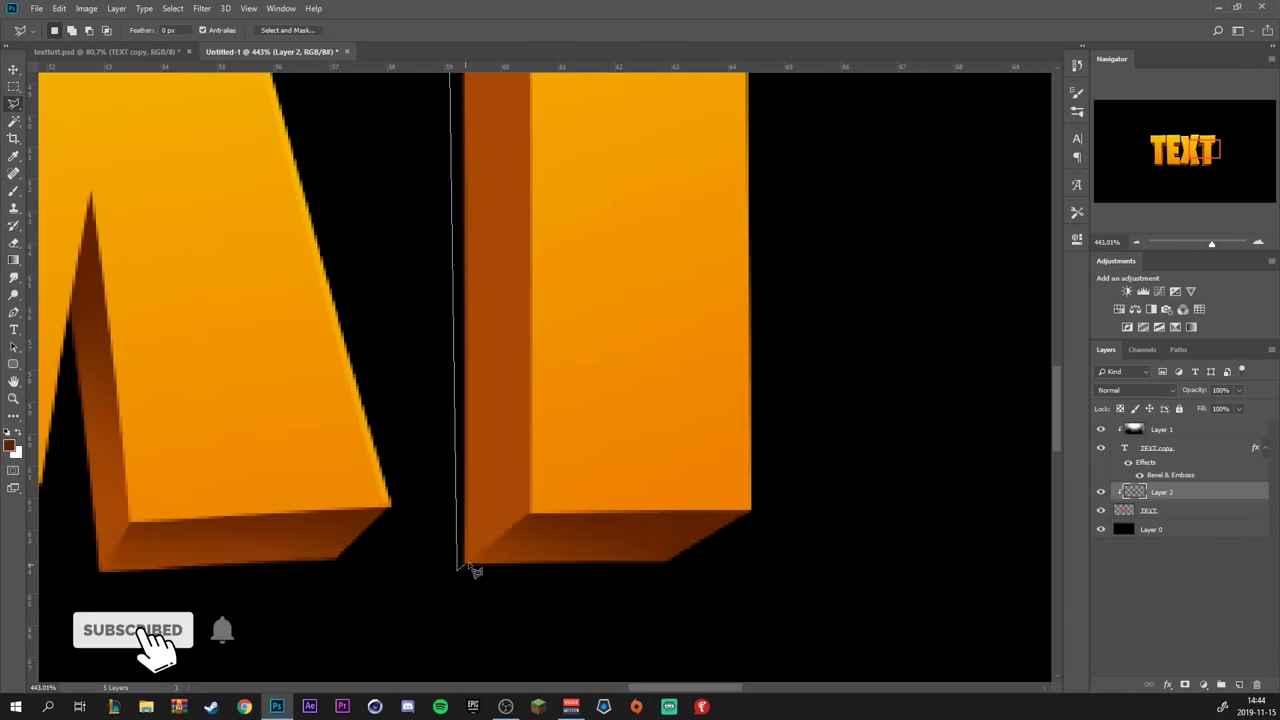
{"action": "left_click", "coordinate": [537, 506]}
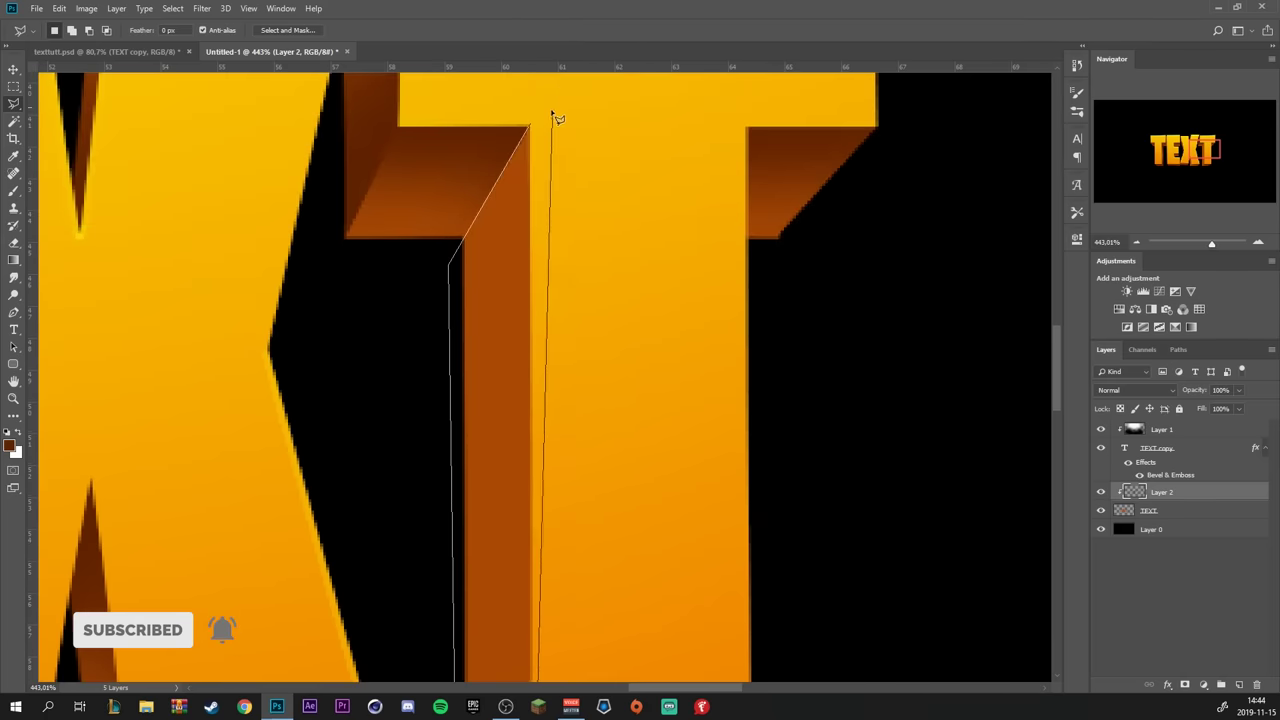
{"action": "left_click", "coordinate": [534, 124]}
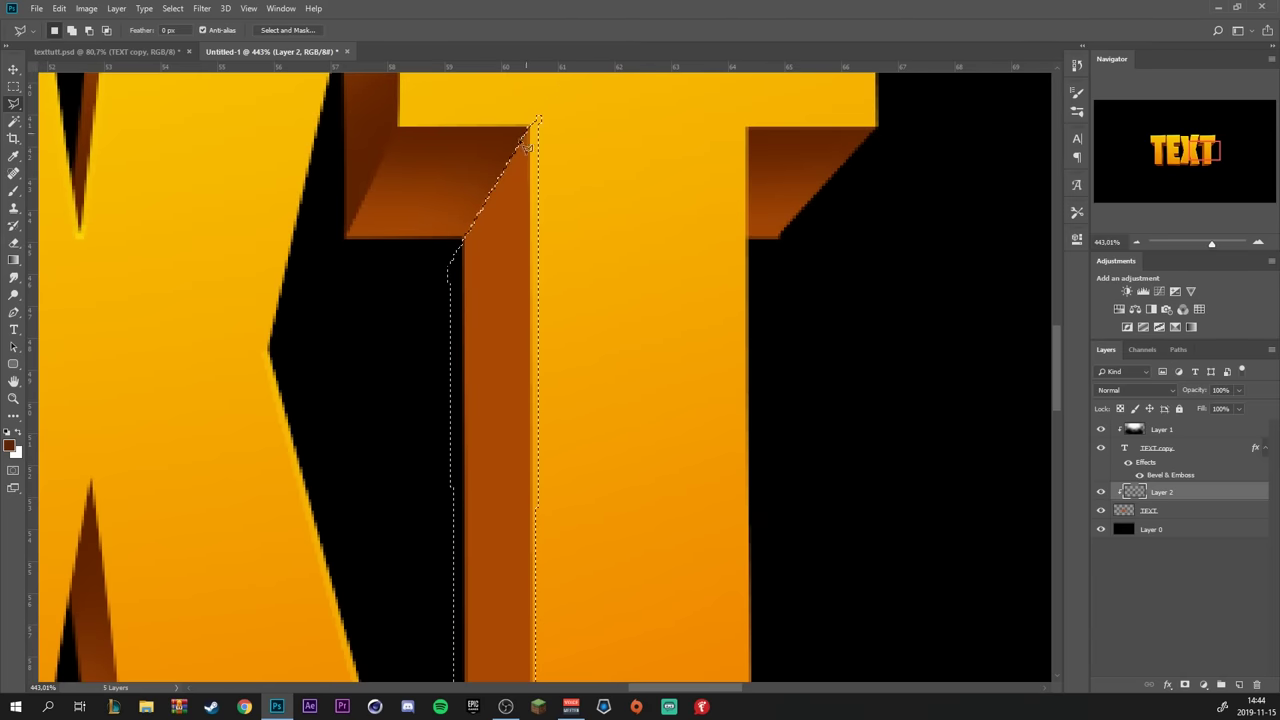
Brush soft dark brown shading onto the upper part of the selected side face of the last T's stem and deselect
{"action": "left_click", "coordinate": [15, 193]}
{"action": "scroll", "coordinate": [422, 380], "scroll_direction": "down", "scroll_amount": 4}
{"action": "mouse_move", "coordinate": [414, 294]}
{"action": "left_mouse_down"}
{"action": "mouse_move", "coordinate": [470, 282]}
{"action": "mouse_move", "coordinate": [472, 220]}
{"action": "left_mouse_up"}
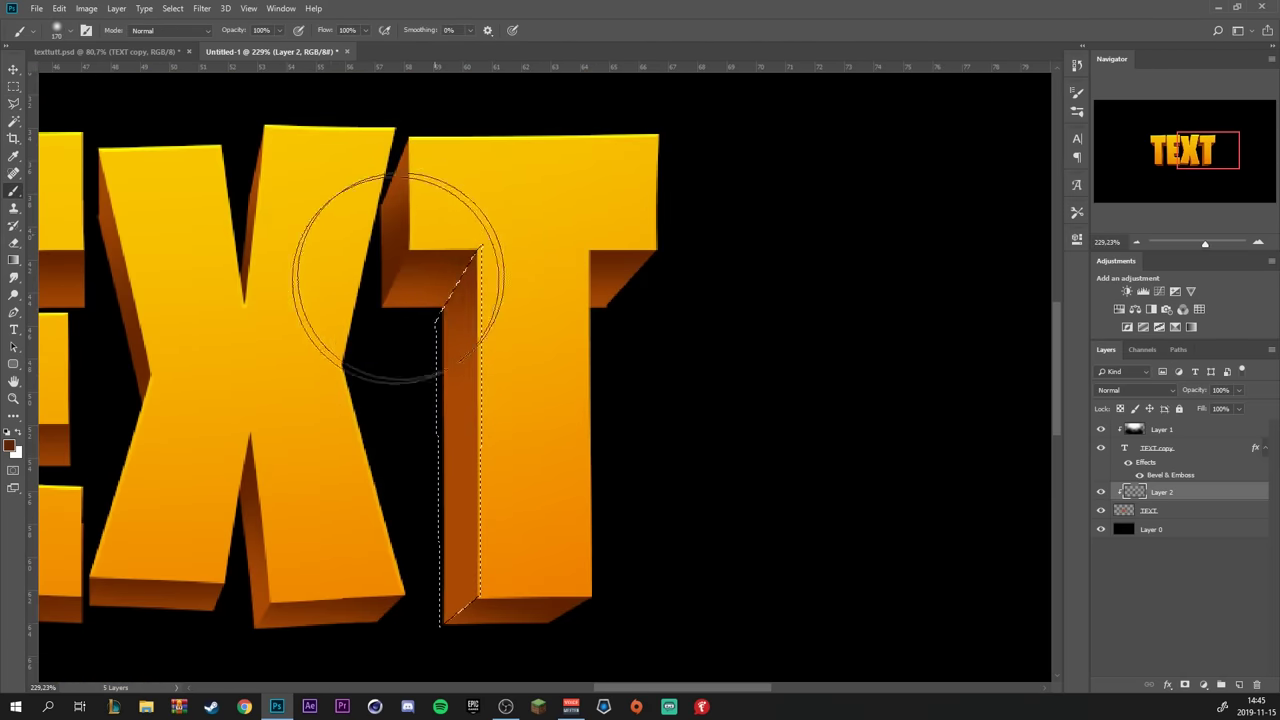
{"action": "scroll", "coordinate": [420, 450], "scroll_direction": "down", "scroll_amount": 2}
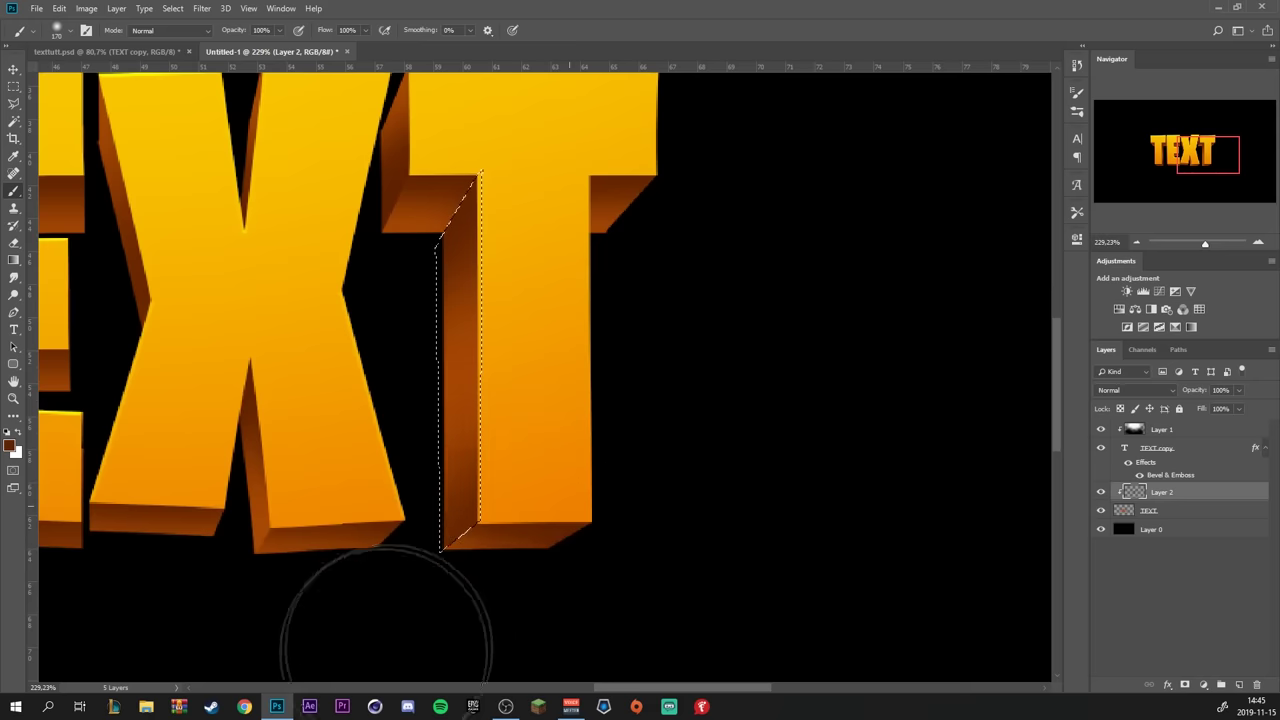
{"action": "key", "text": "ctrl+d"}
{"action": "key", "text": "ctrl+0"}
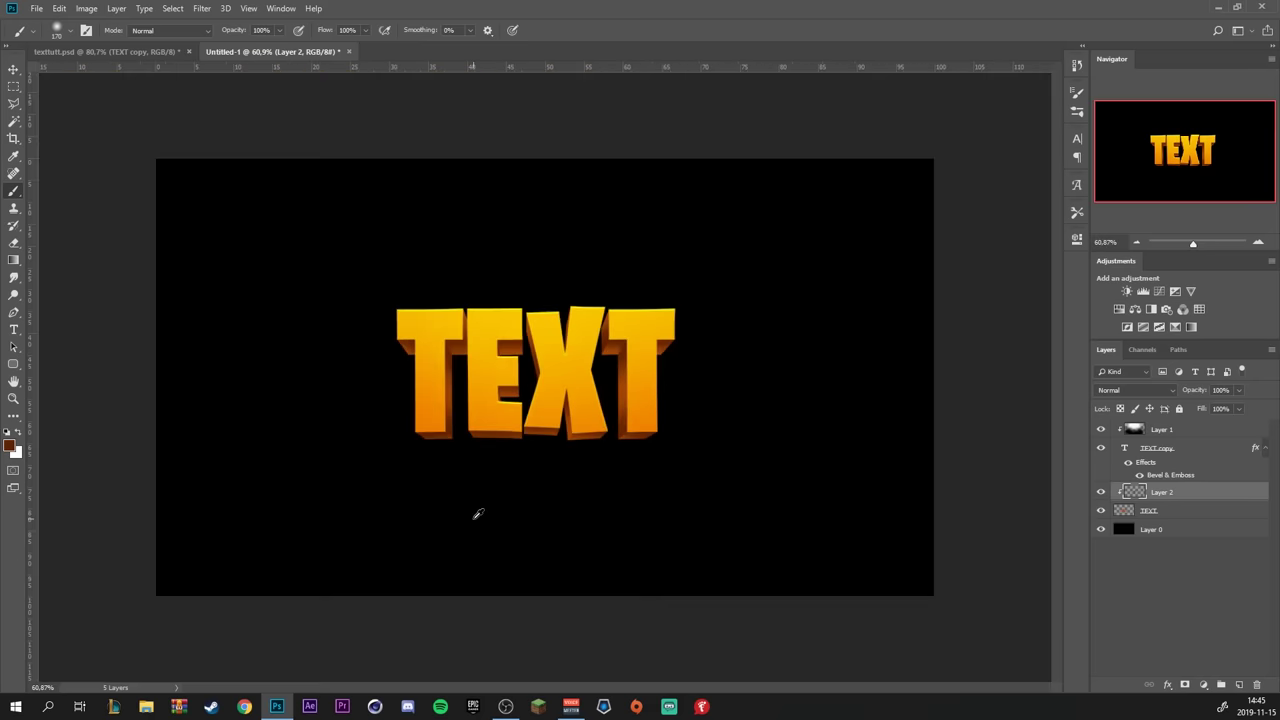
Add a new layer above Layer 2 and clip it to the TEXT extrusion layer
{"action": "scroll", "coordinate": [478, 514], "scroll_direction": "up", "scroll_amount": 2}
{"action": "scroll", "coordinate": [790, 340], "scroll_direction": "up", "scroll_amount": 2}
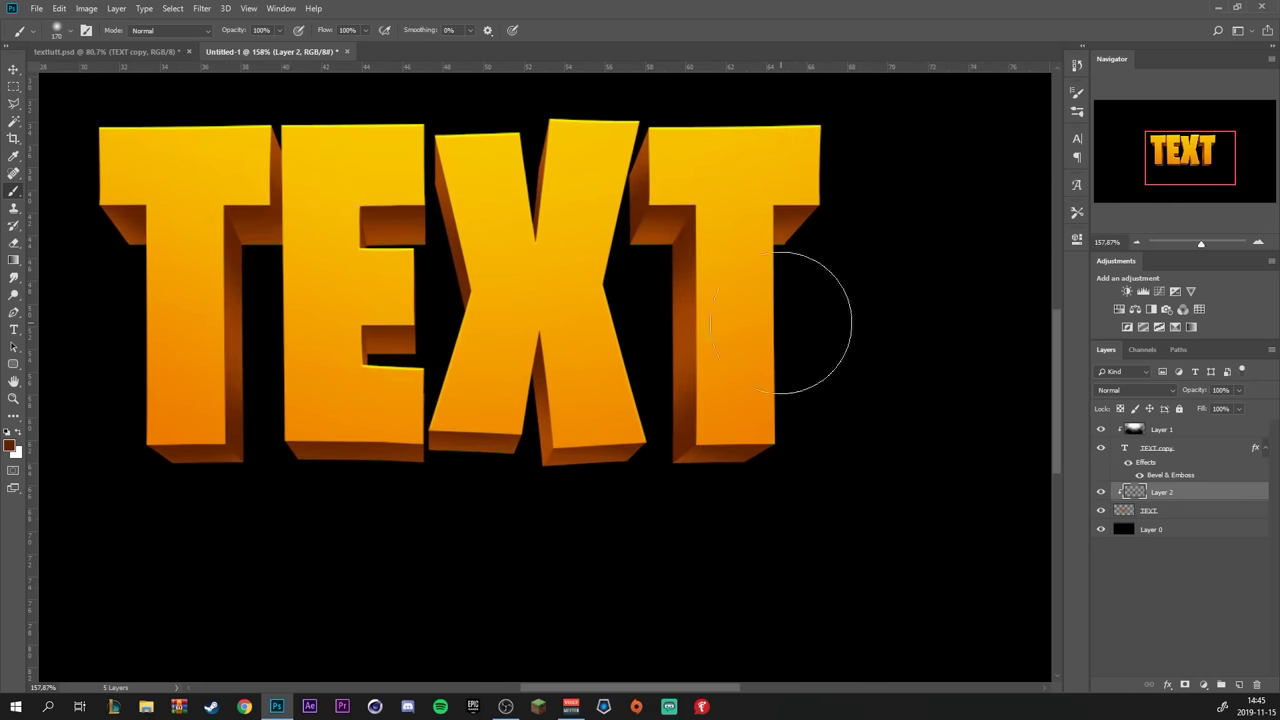
{"action": "left_click", "coordinate": [1147, 515]}
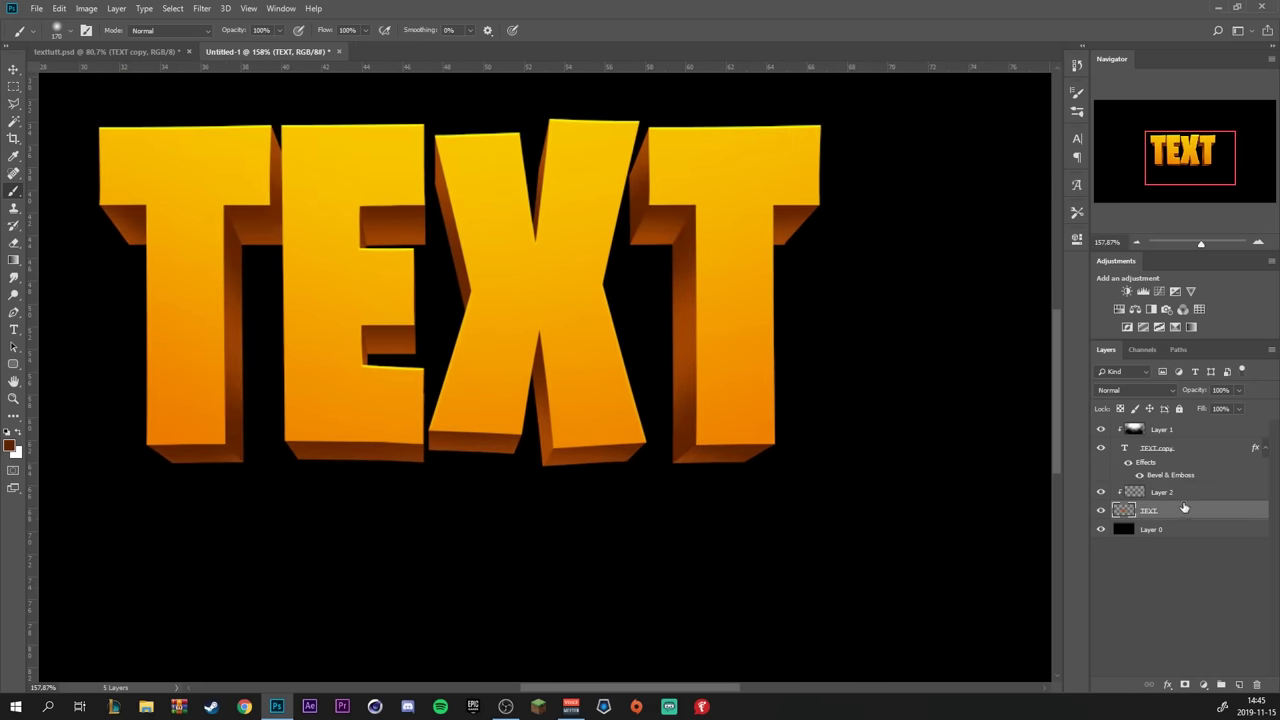
{"action": "key", "text": "ctrl+shift+alt+n"}
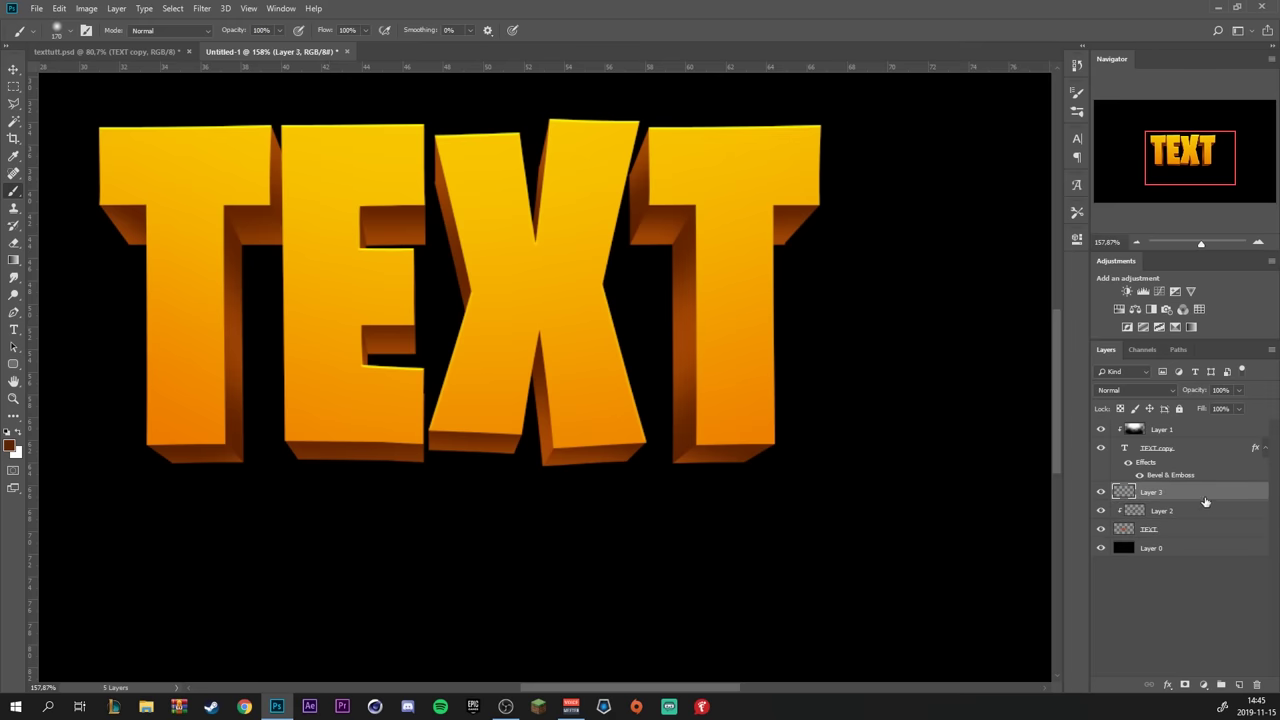
{"action": "right_click", "coordinate": [1204, 494]}
{"action": "left_click", "coordinate": [1078, 385]}
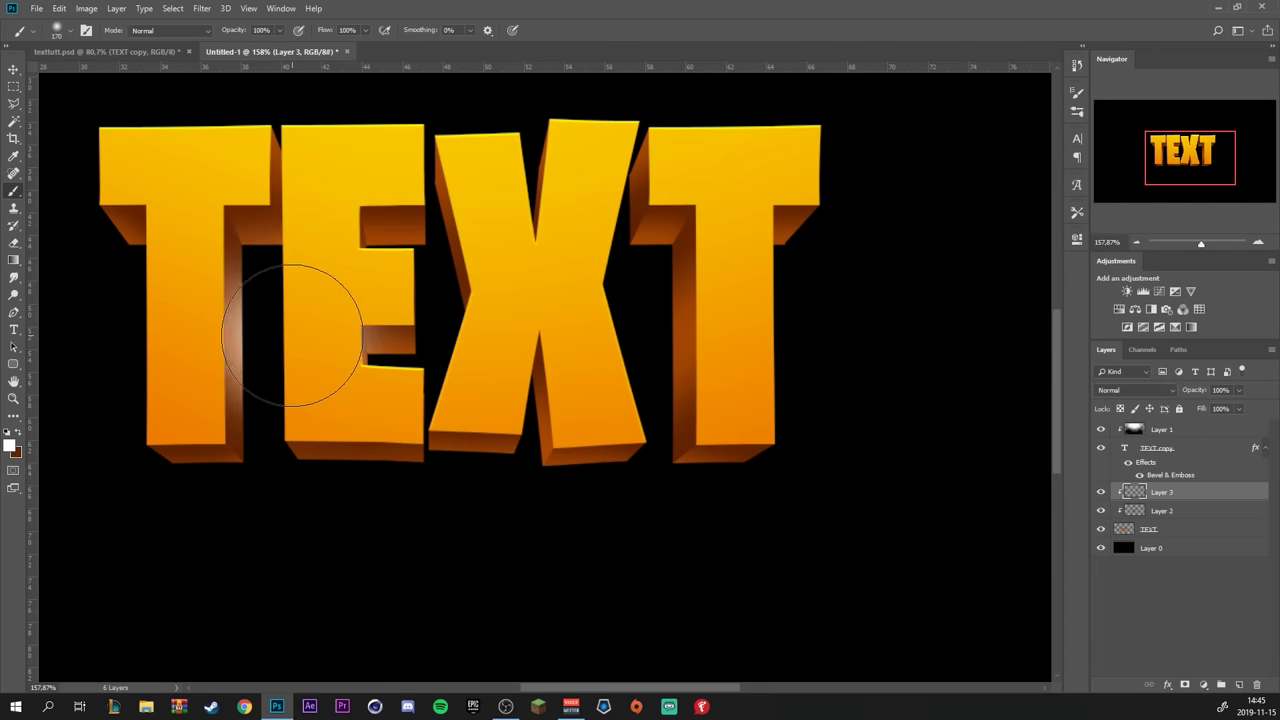
Paint soft white highlights over parts of the letters' extruded faces on Layer 3 with a 132 px brush
{"action": "left_click_drag", "start_coordinate": [276, 336], "coordinate": [254, 337]}
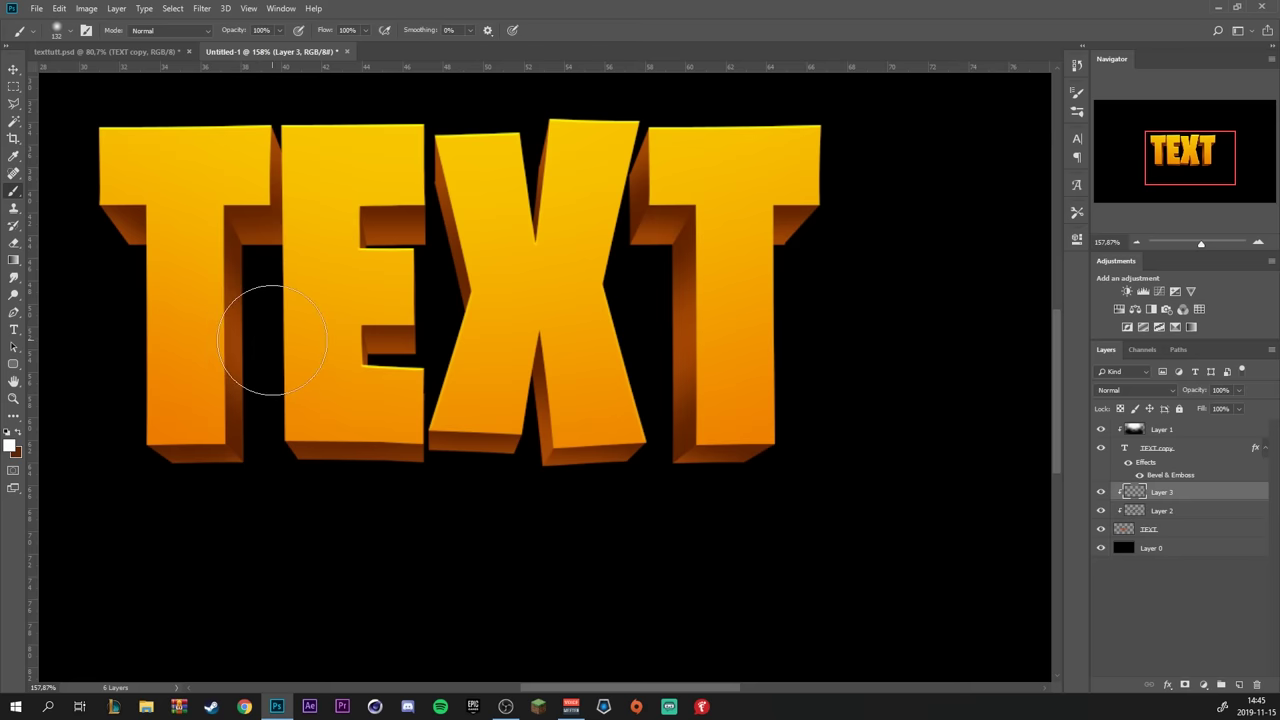
{"action": "left_click", "coordinate": [274, 340]}
{"action": "left_click_drag", "start_coordinate": [91, 275], "coordinate": [98, 271]}
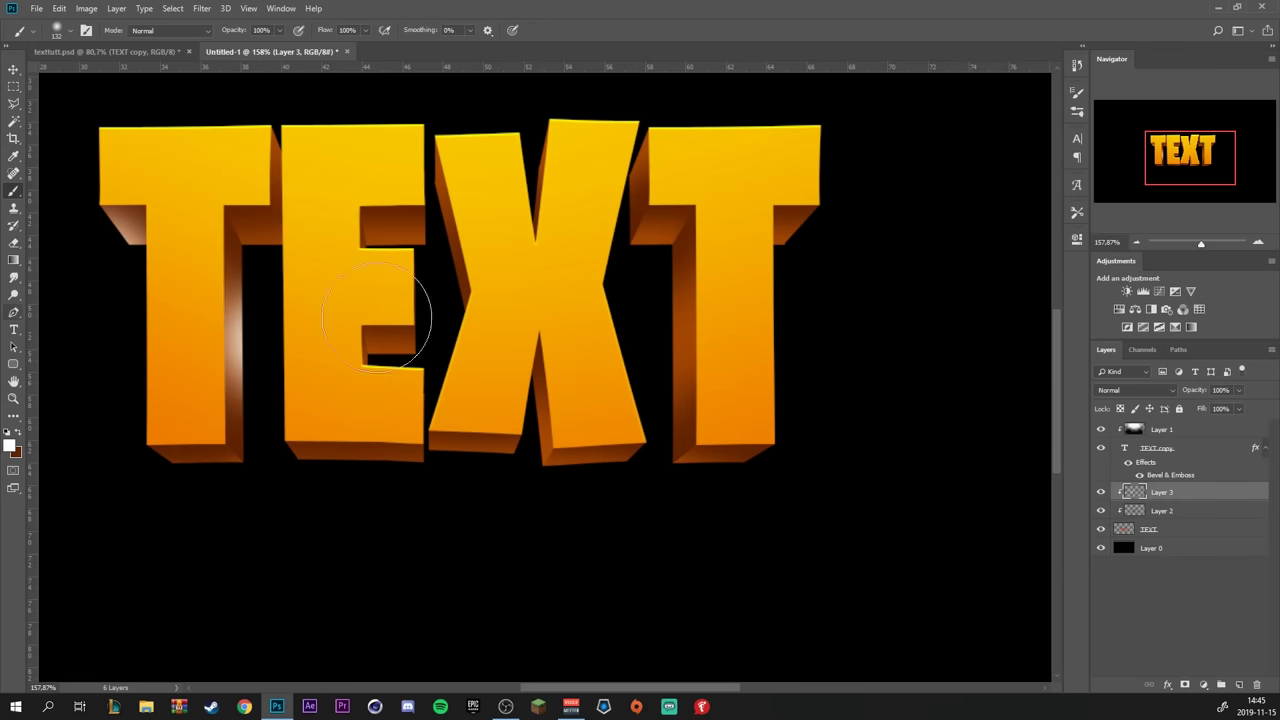
{"action": "left_click_drag", "start_coordinate": [283, 100], "coordinate": [290, 106]}
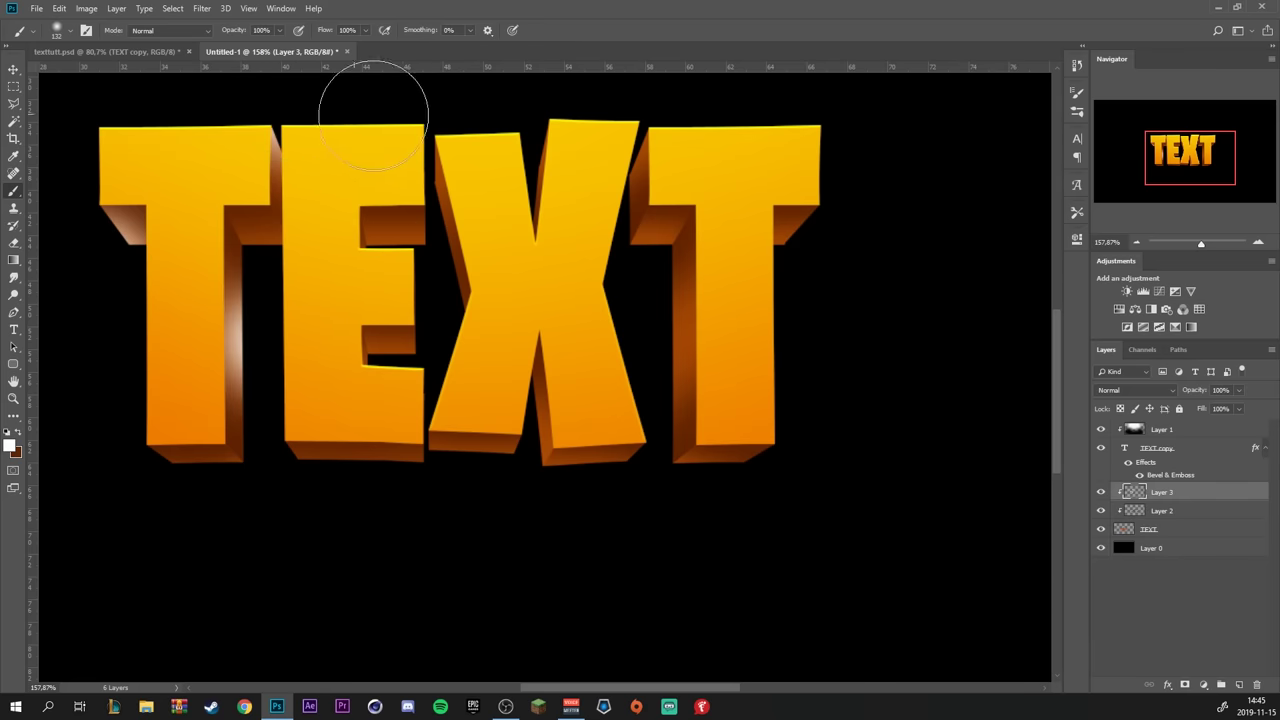
{"action": "left_click", "coordinate": [404, 117]}
{"action": "left_click", "coordinate": [639, 97]}
{"action": "left_click", "coordinate": [634, 101]}
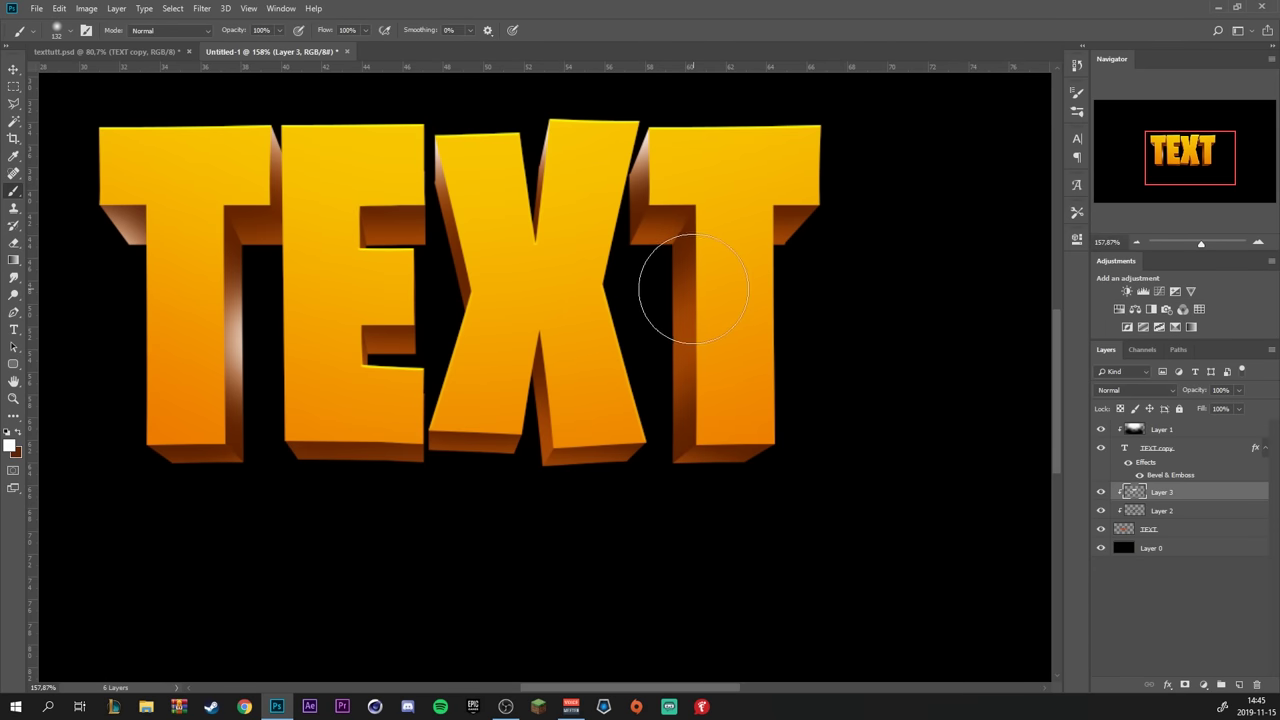
{"action": "left_click", "coordinate": [614, 275]}
{"action": "left_click", "coordinate": [627, 340]}
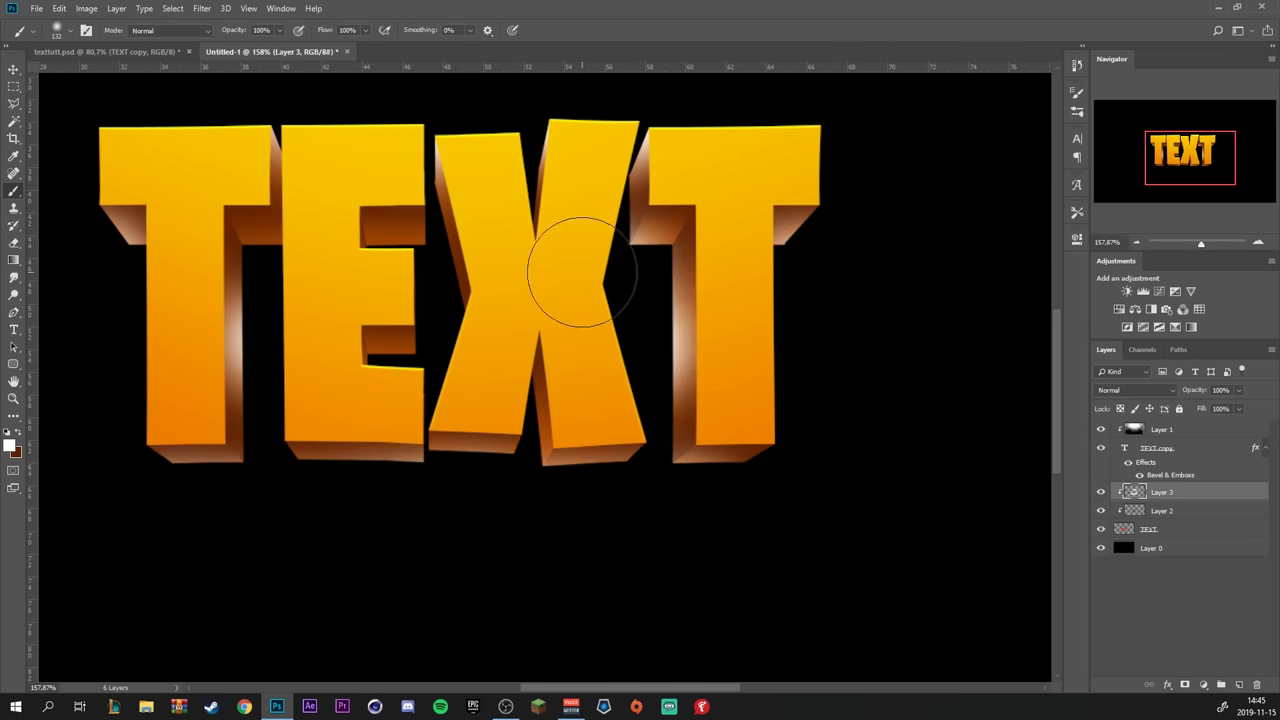
Set Layer 3's blend mode to Overlay and adjust its opacity to soften the highlights
{"action": "key", "text": "e"}
{"action": "scroll", "coordinate": [679, 377], "scroll_direction": "up", "scroll_amount": 1}
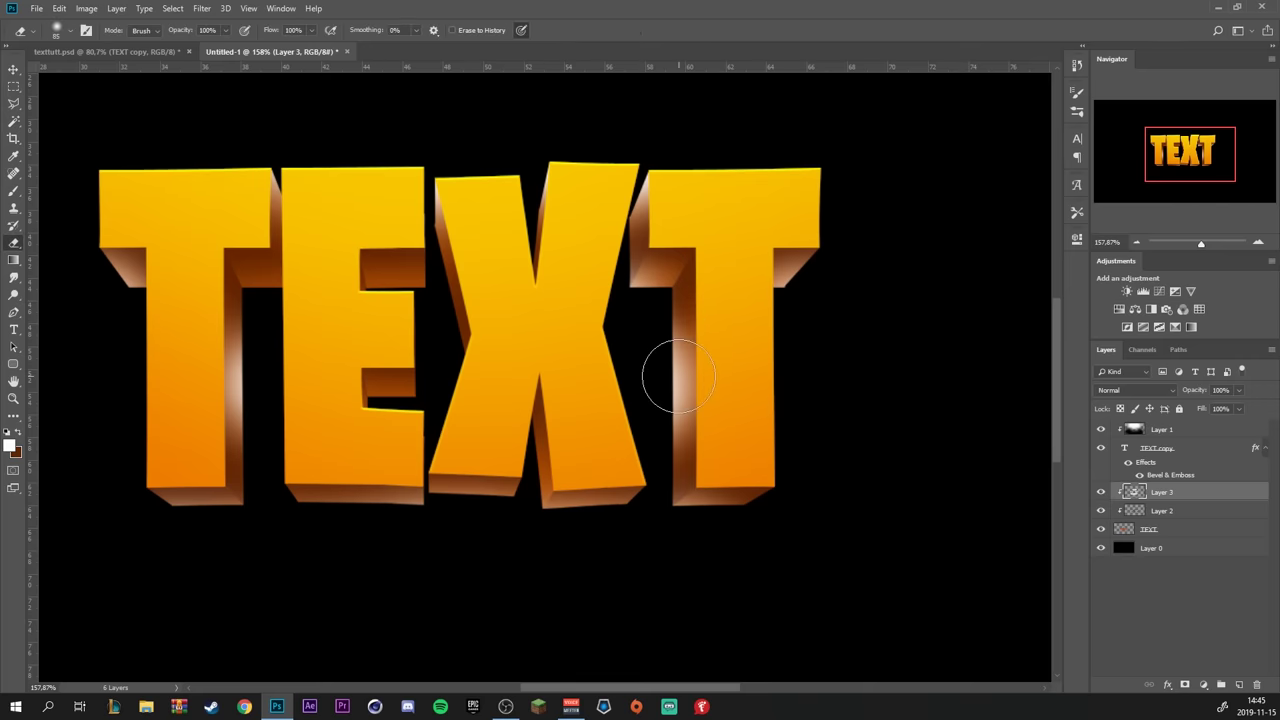
{"action": "left_click", "coordinate": [1132, 390]}
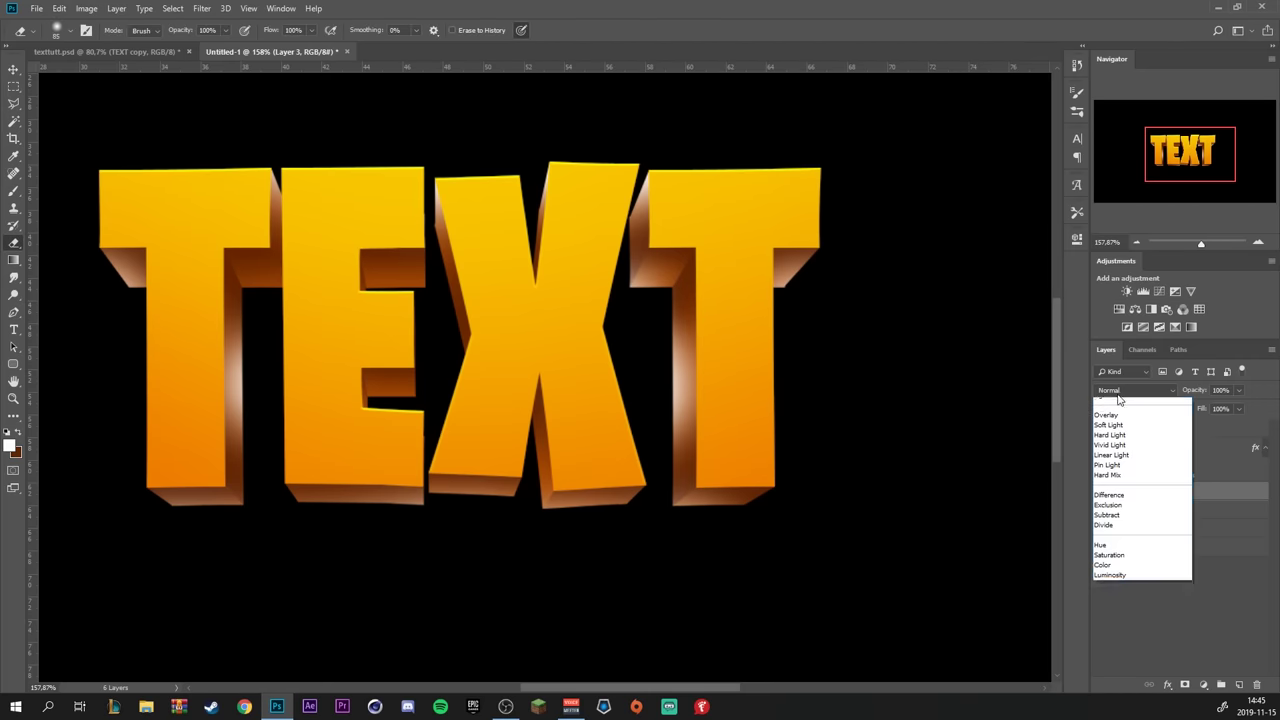
{"action": "left_click", "coordinate": [1110, 557]}
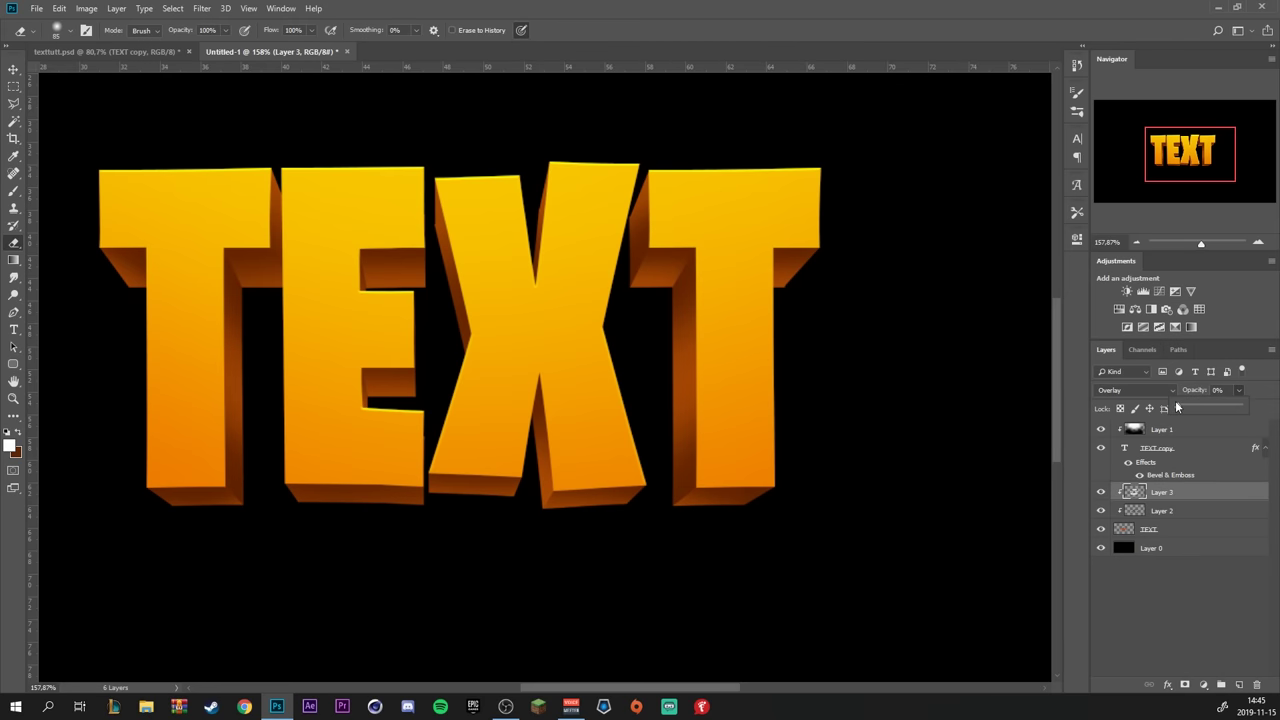
{"action": "left_click_drag", "start_coordinate": [1199, 407], "coordinate": [1210, 407]}
In the browser's Behance gallery, find the Team Liquid banner and capture the word TEAM as a snippet of about 474 x 204 px
{"action": "scroll", "coordinate": [651, 322], "scroll_direction": "down", "scroll_amount": 2}
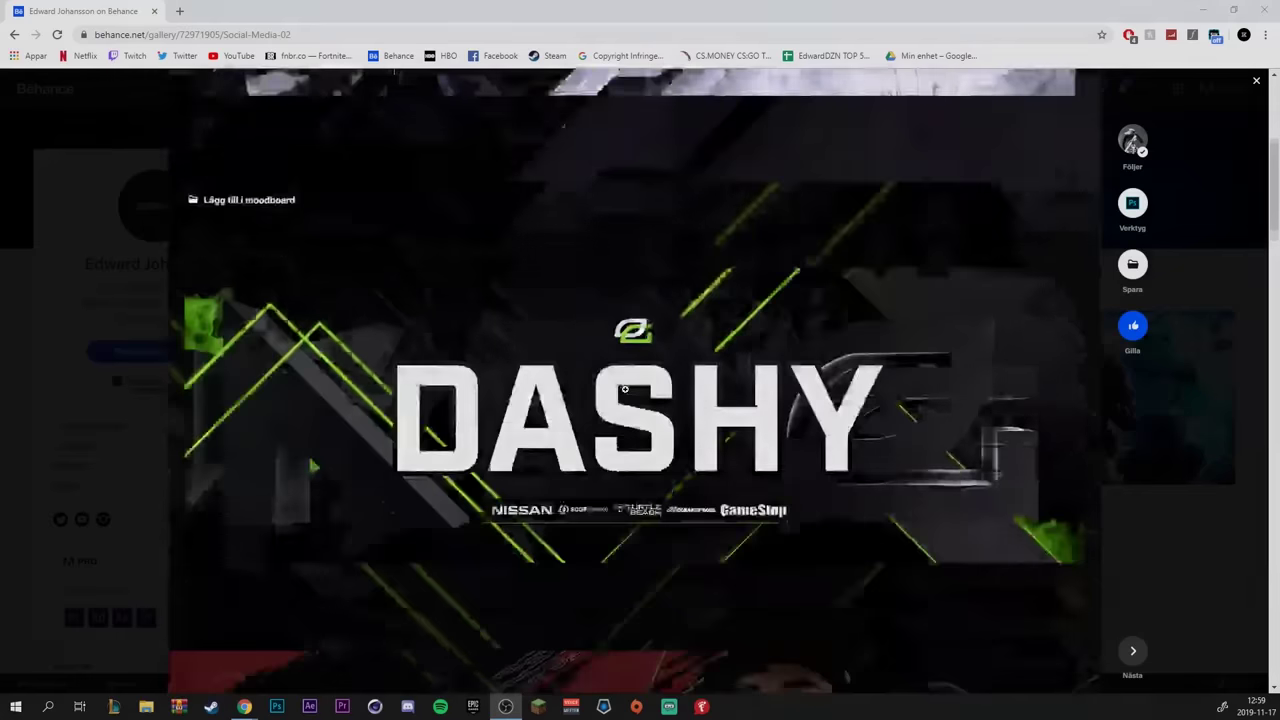
{"action": "scroll", "coordinate": [625, 389], "scroll_direction": "down", "scroll_amount": 5}
{"action": "scroll", "coordinate": [625, 389], "scroll_direction": "down", "scroll_amount": 8}
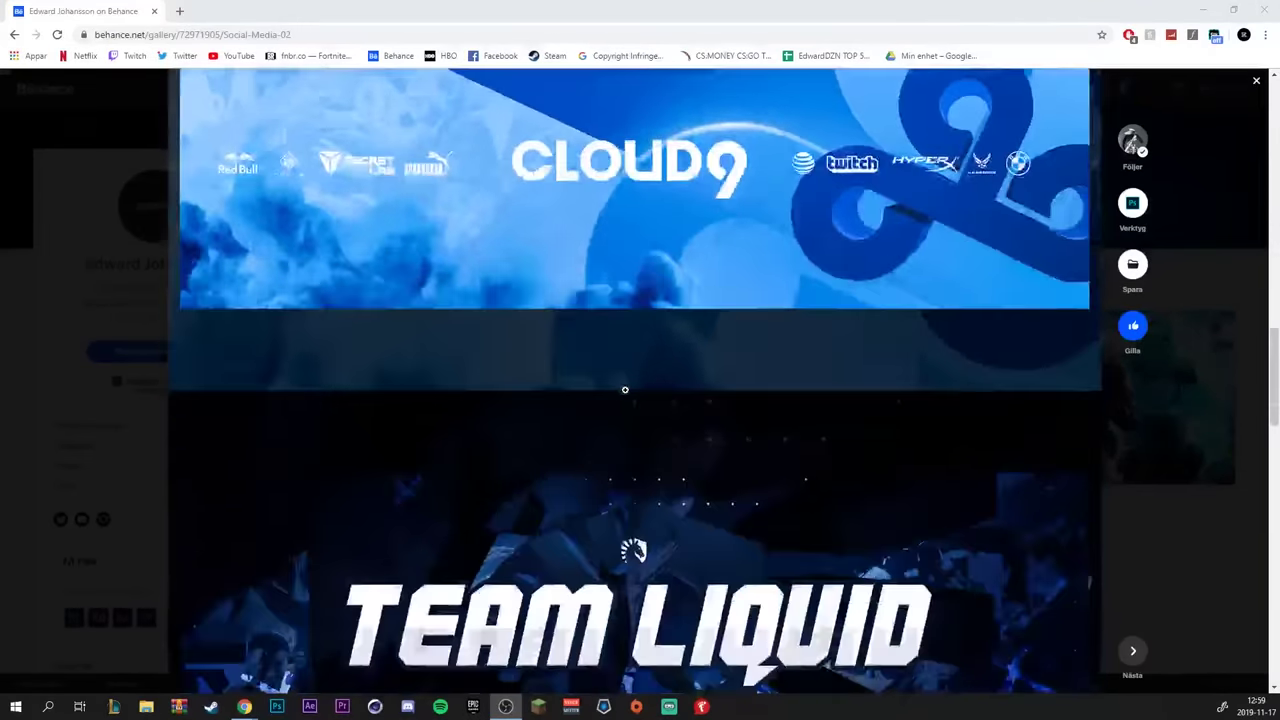
{"action": "key", "text": "Print"}
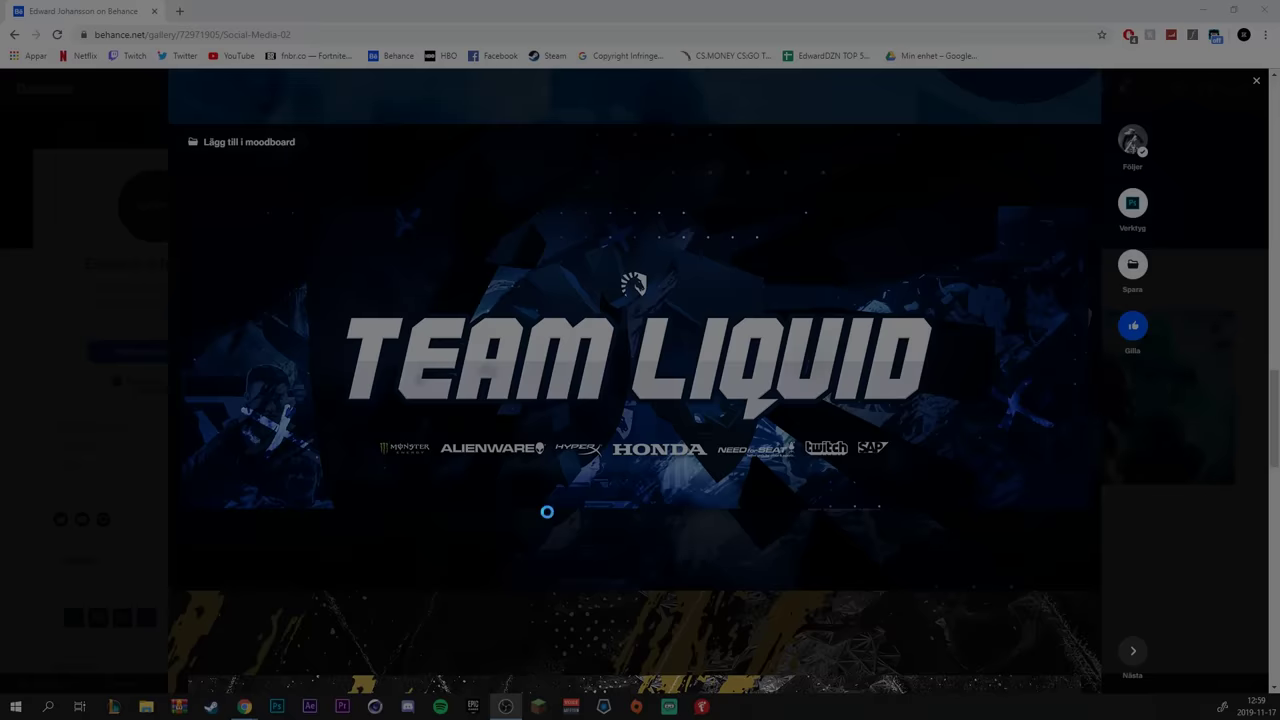
{"action": "left_click_drag", "start_coordinate": [316, 288], "coordinate": [631, 424]}
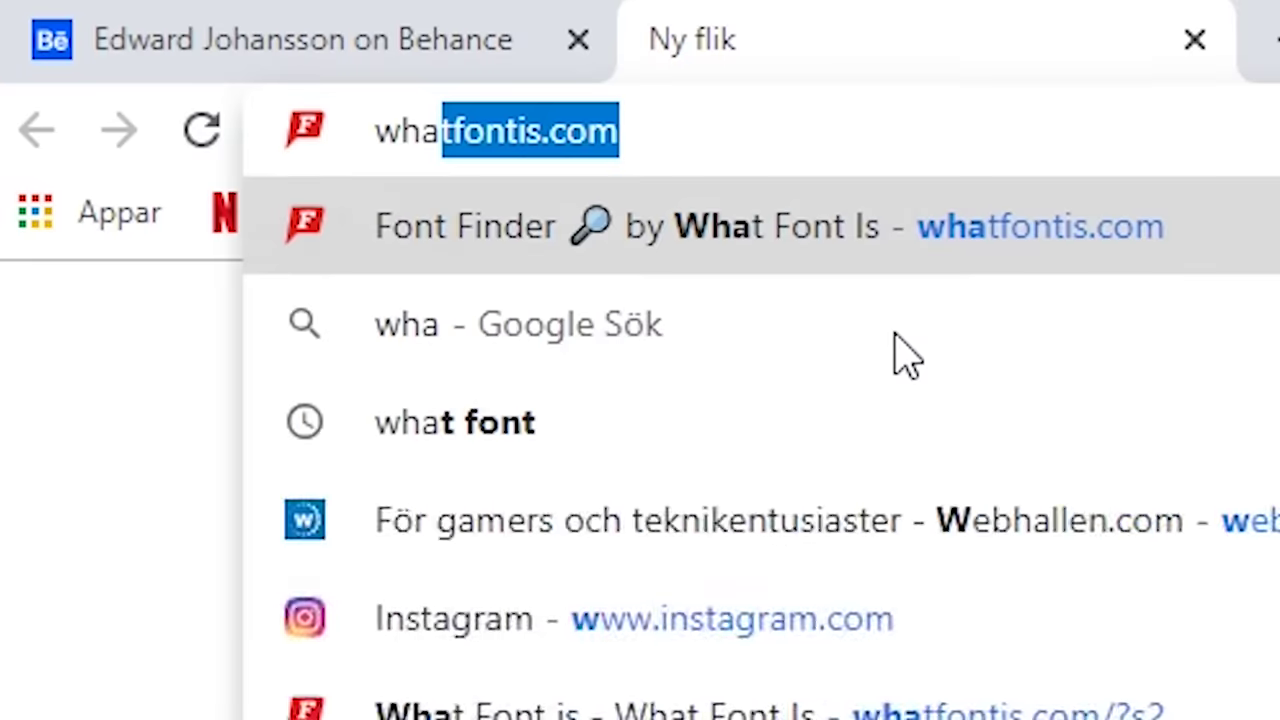
Open whatfontis.com and submit the TEAM snippet for identification, using the version with dark letters on a light background
{"action": "type", "text": "tfontis.c"}
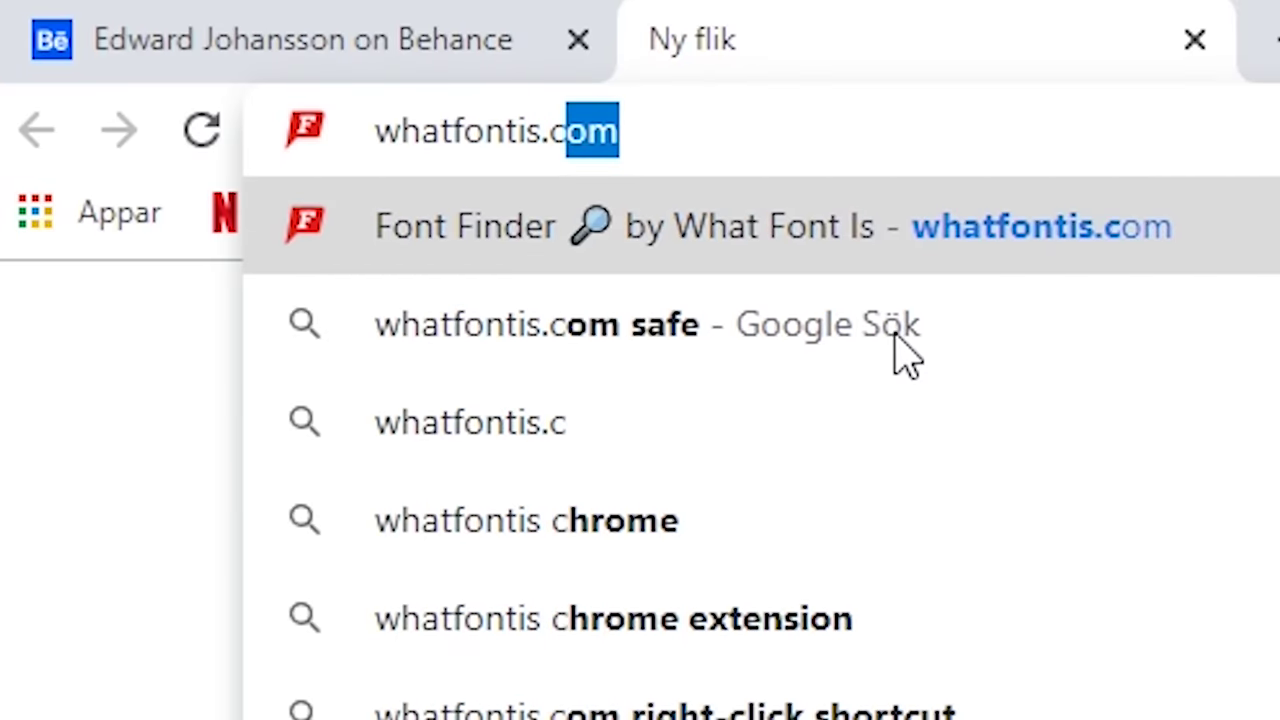
{"action": "key", "text": "Return"}
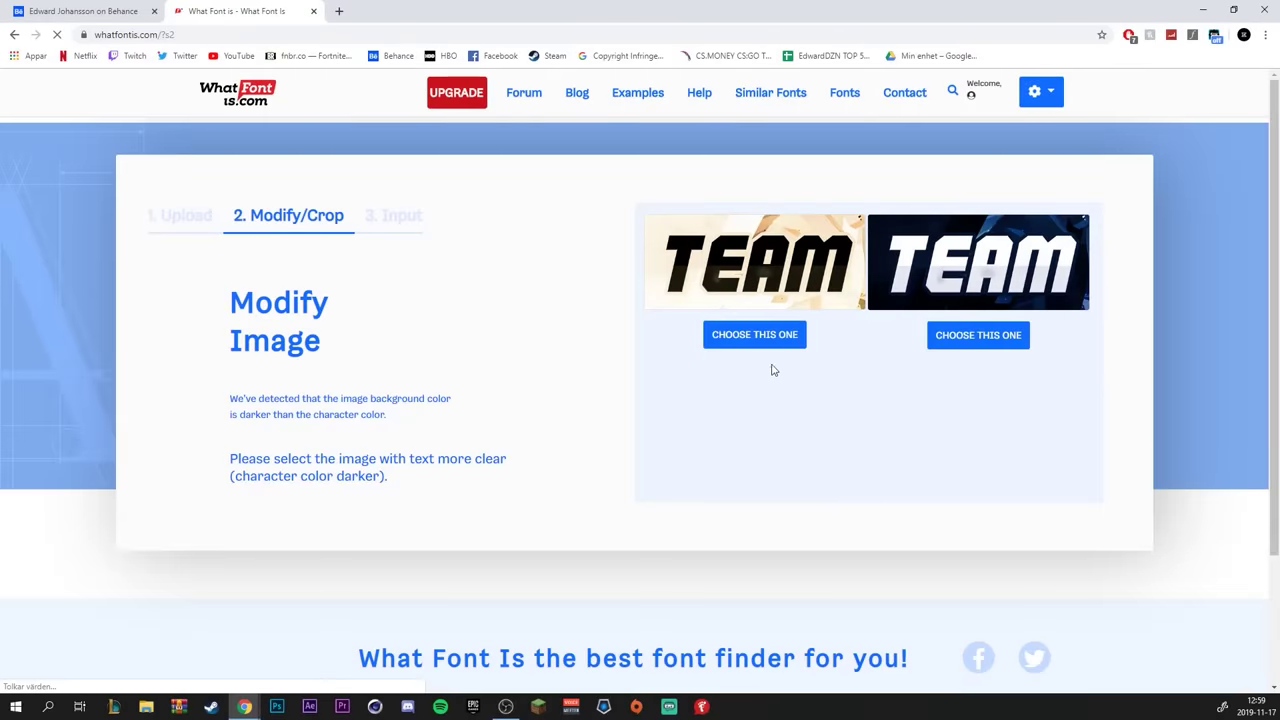
{"action": "left_click", "coordinate": [757, 338]}
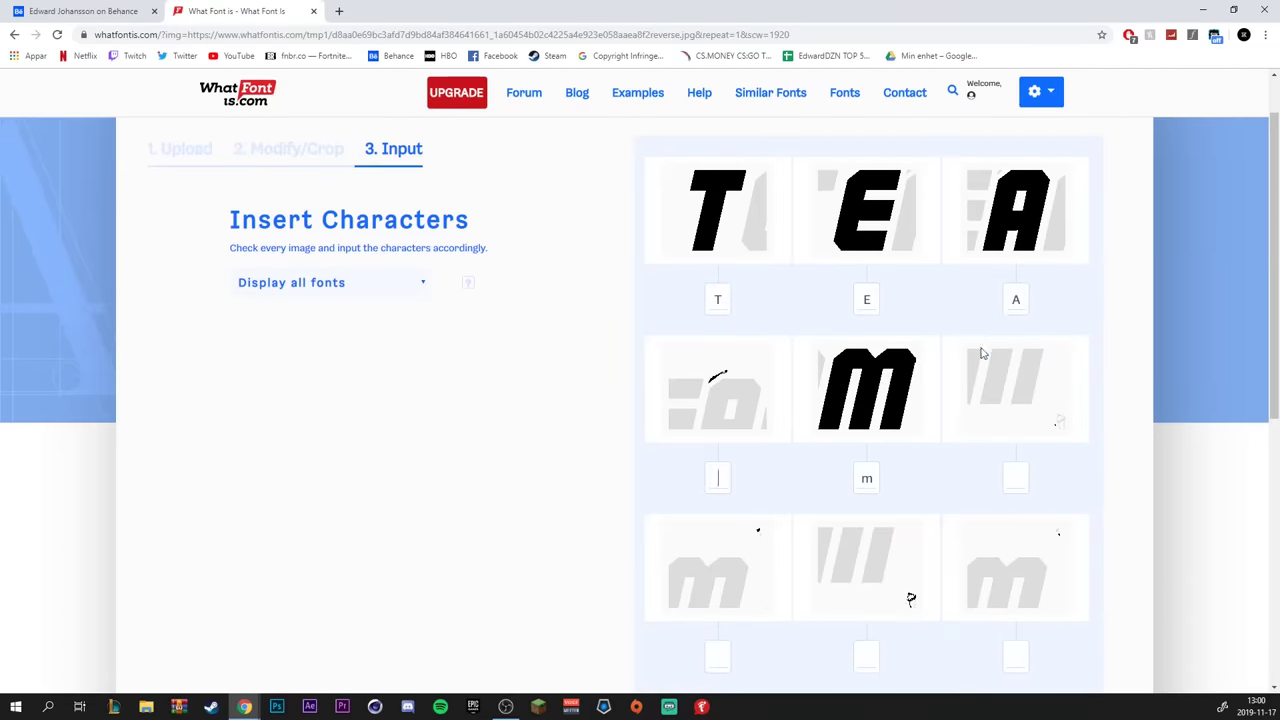
{"action": "scroll", "coordinate": [909, 597], "scroll_direction": "down", "scroll_amount": 4}
{"action": "left_click", "coordinate": [922, 540]}
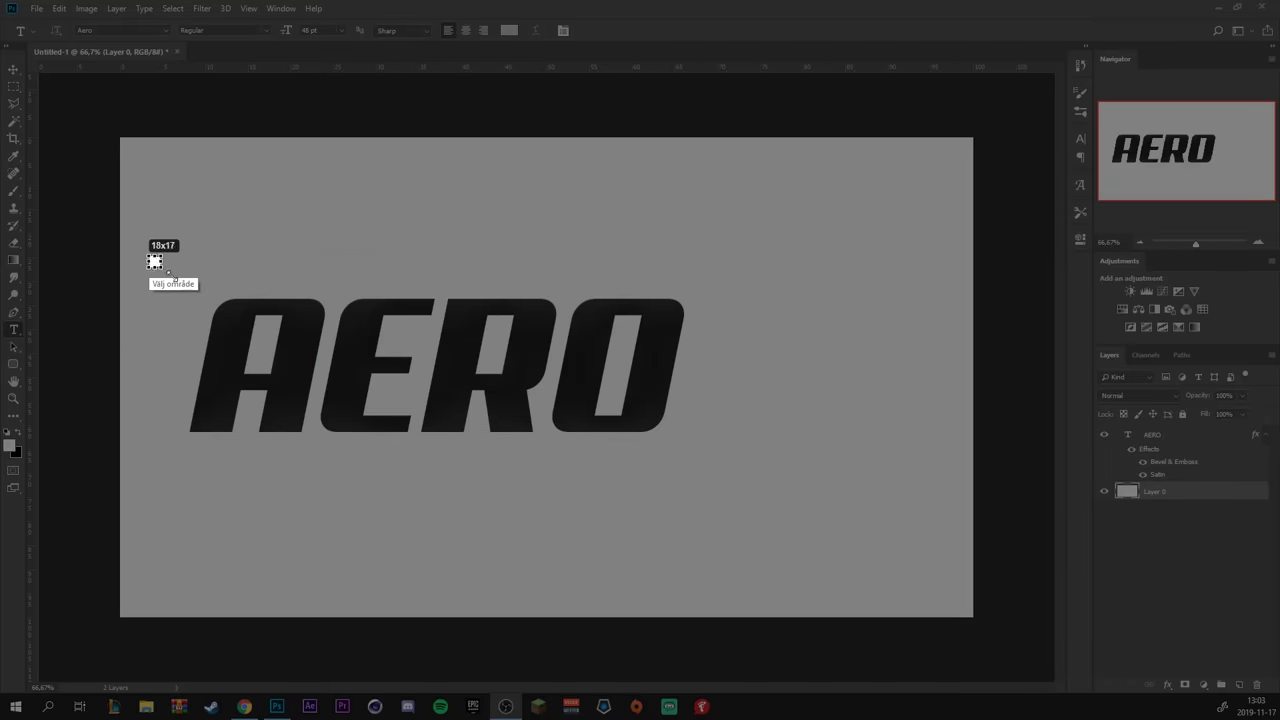
Capture the AERO text from the Photoshop document and paste the snippet into WhatFontIs in the browser
{"action": "left_click_drag", "start_coordinate": [148, 256], "coordinate": [754, 474]}
{"action": "left_click", "coordinate": [704, 486]}
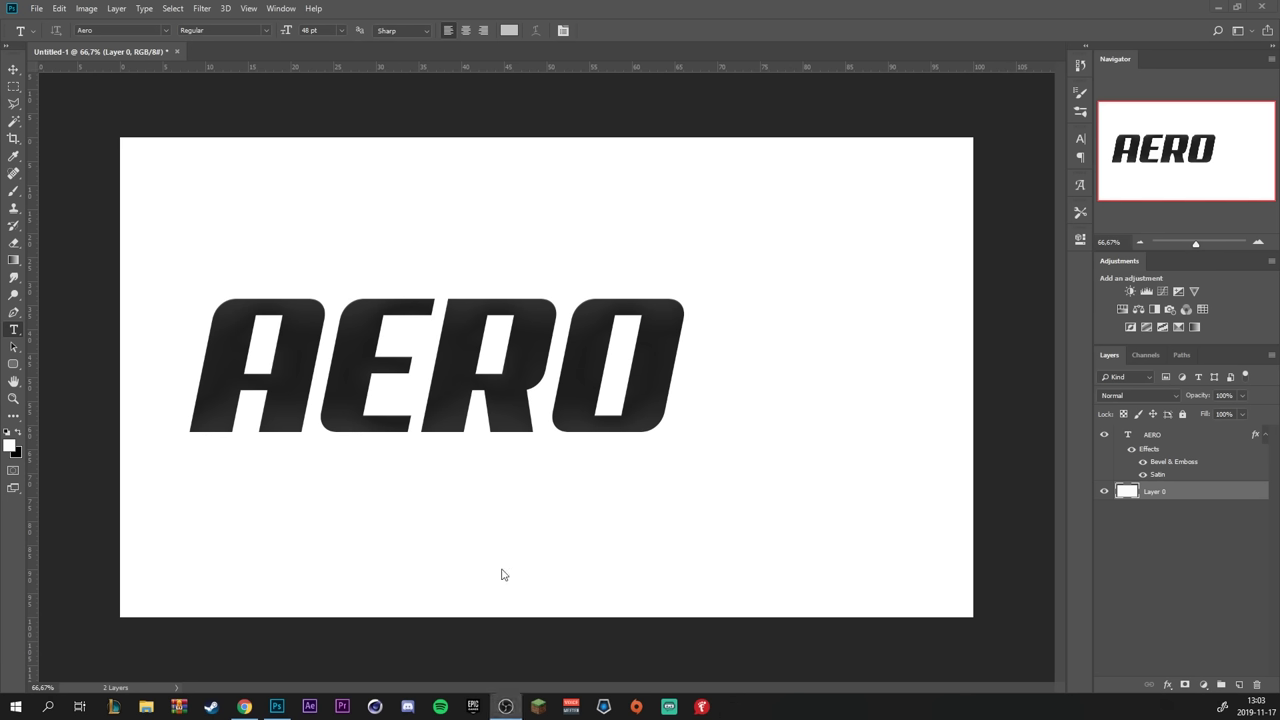
{"action": "left_click", "coordinate": [244, 706]}
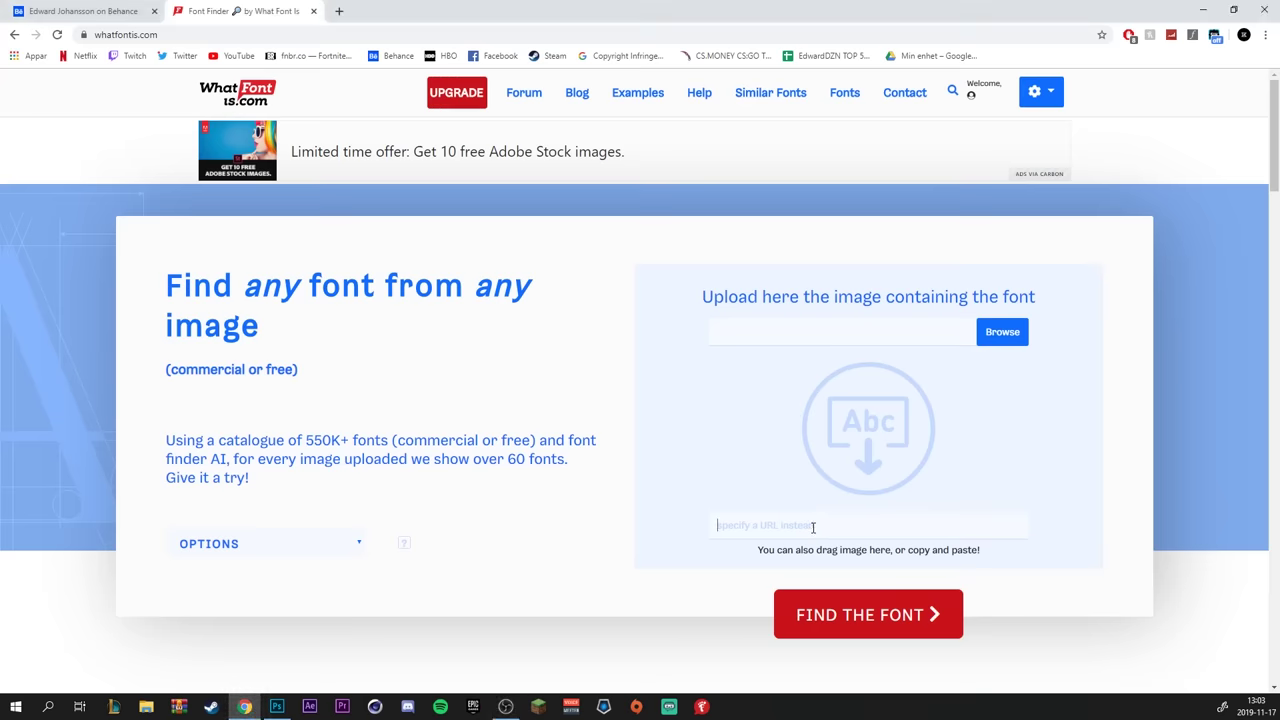
{"action": "key", "text": "ctrl+v"}
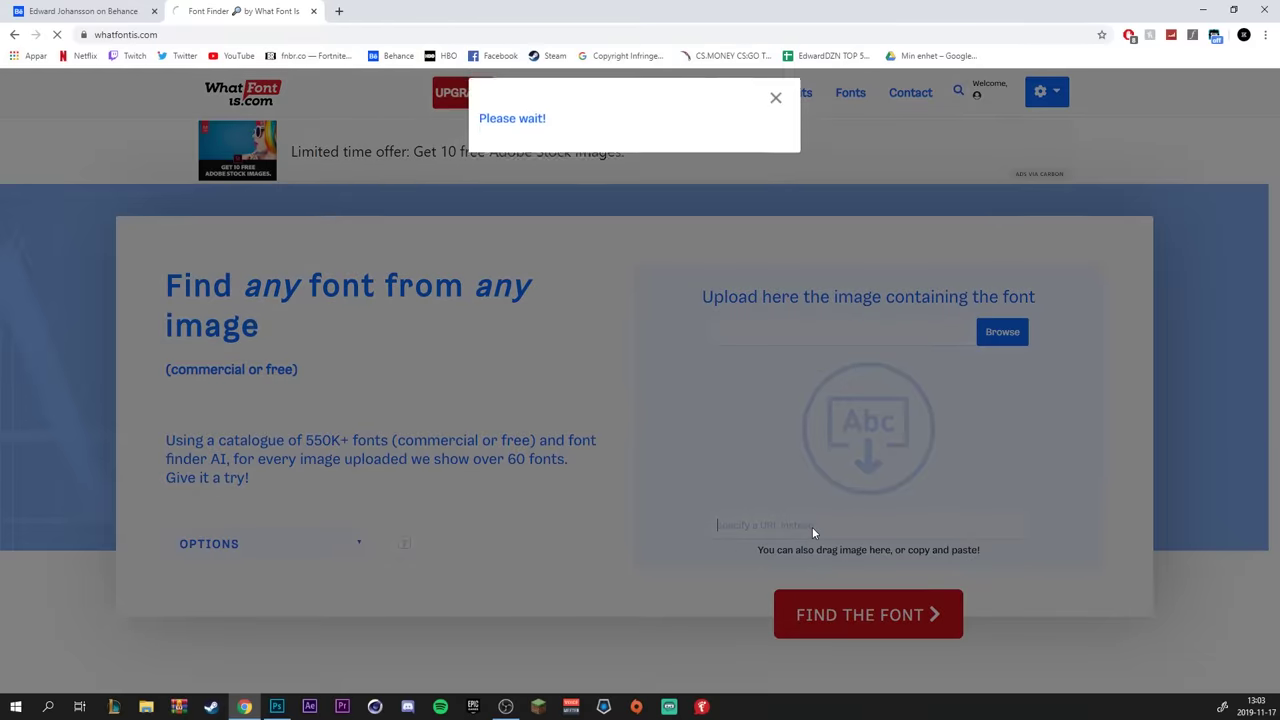
Label the four detected characters A, E, R and O and run the font search
{"action": "type", "text": "A"}
{"action": "key", "text": "Tab"}
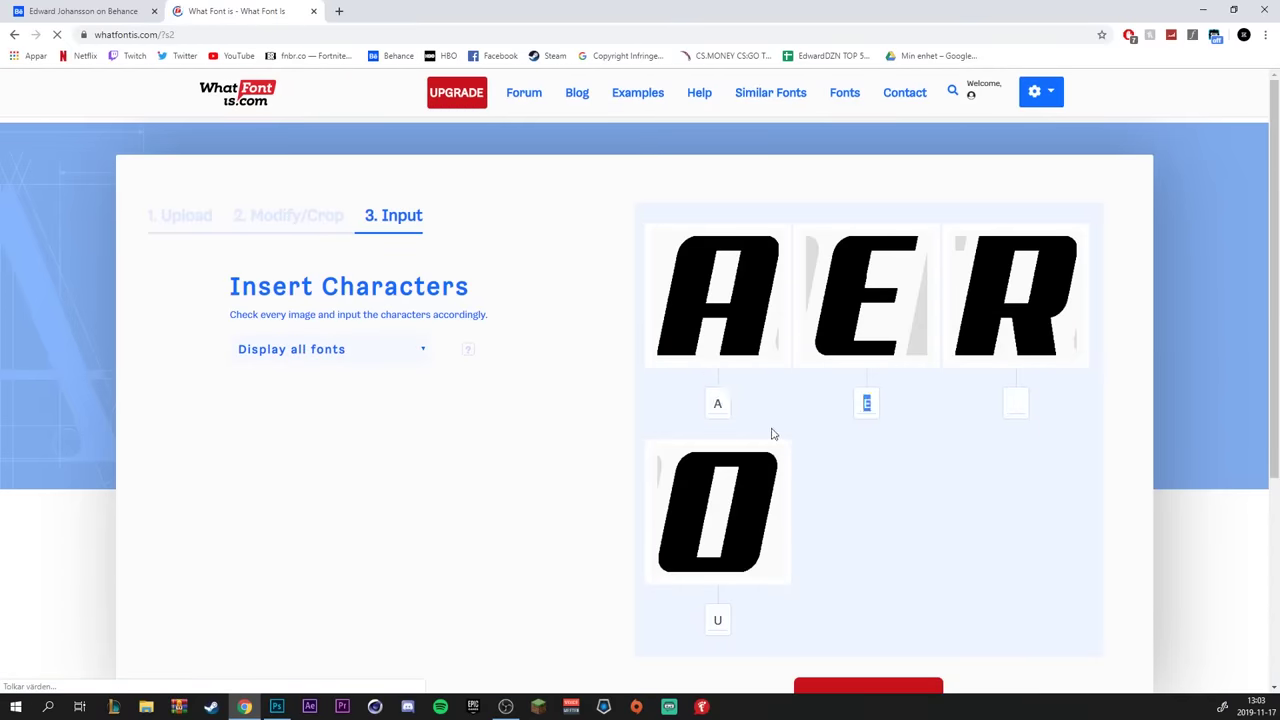
{"action": "key", "text": "Tab"}
{"action": "type", "text": "R"}
{"action": "key", "text": "Tab"}
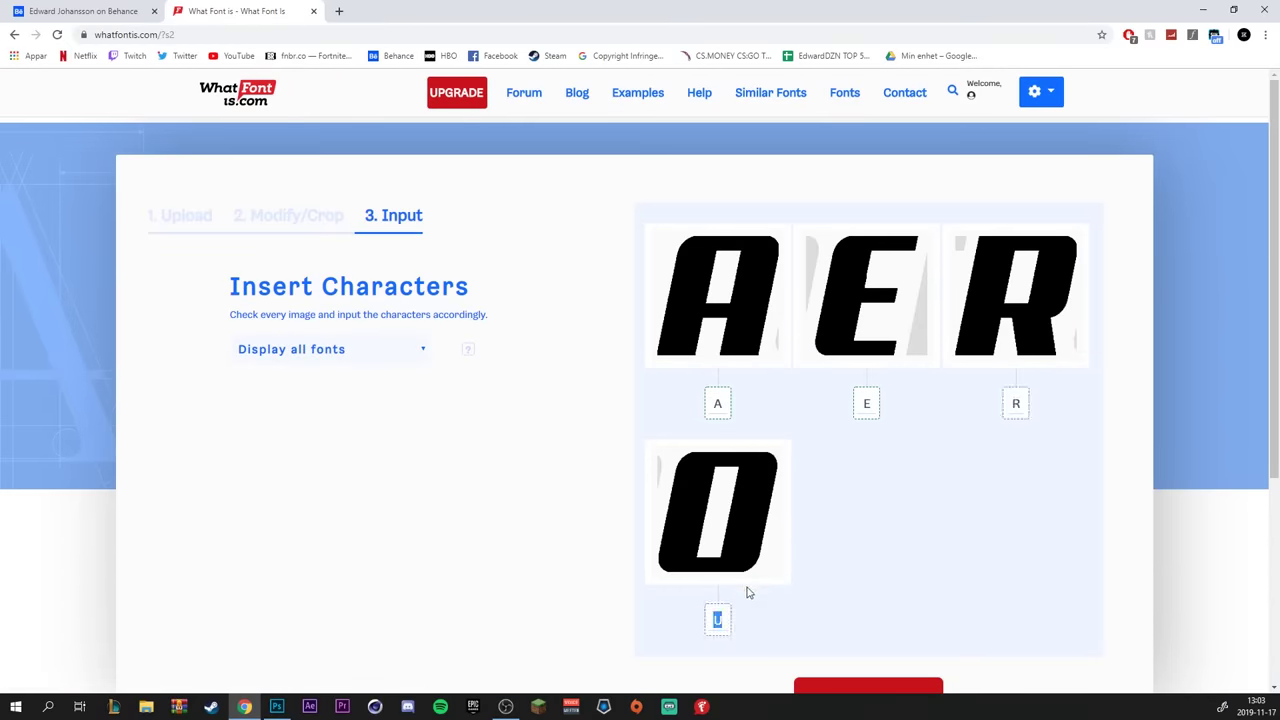
{"action": "type", "text": "O"}
{"action": "scroll", "coordinate": [854, 634], "scroll_direction": "down", "scroll_amount": 1}
{"action": "left_click", "coordinate": [858, 636]}
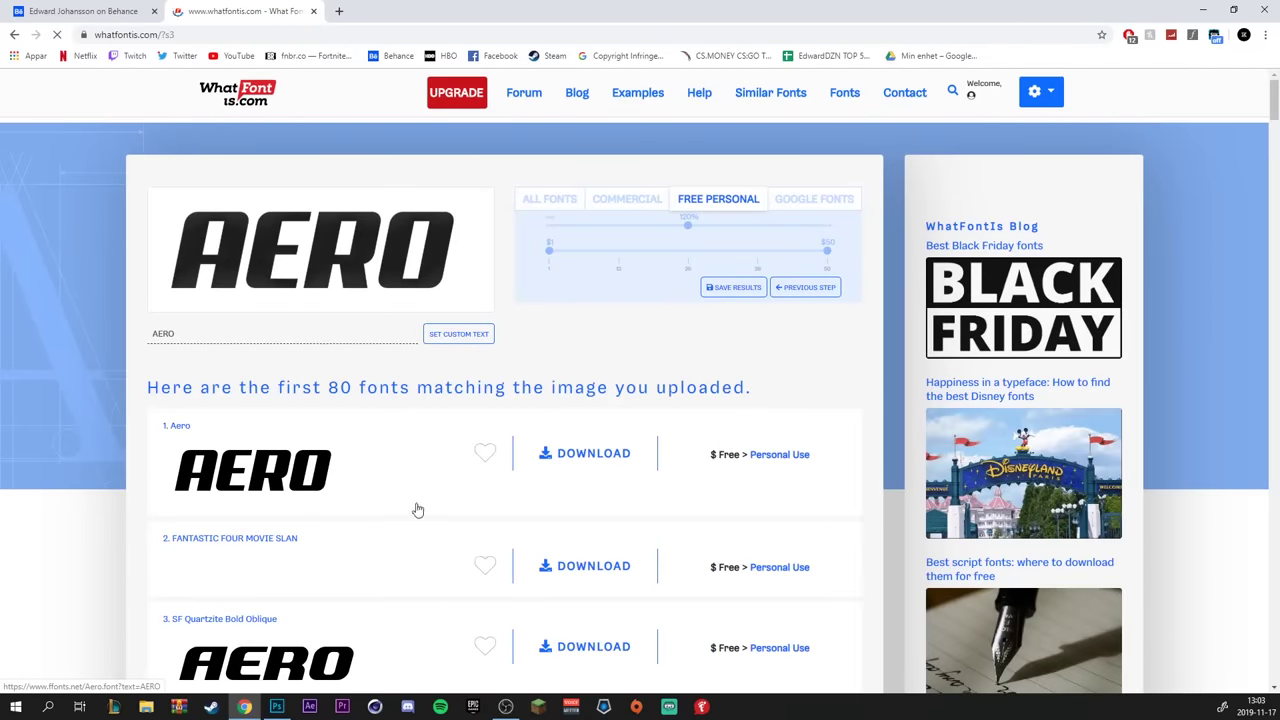
Review the Aero match's download page and the WhatFontIs premium membership plans
{"action": "left_click", "coordinate": [627, 199]}
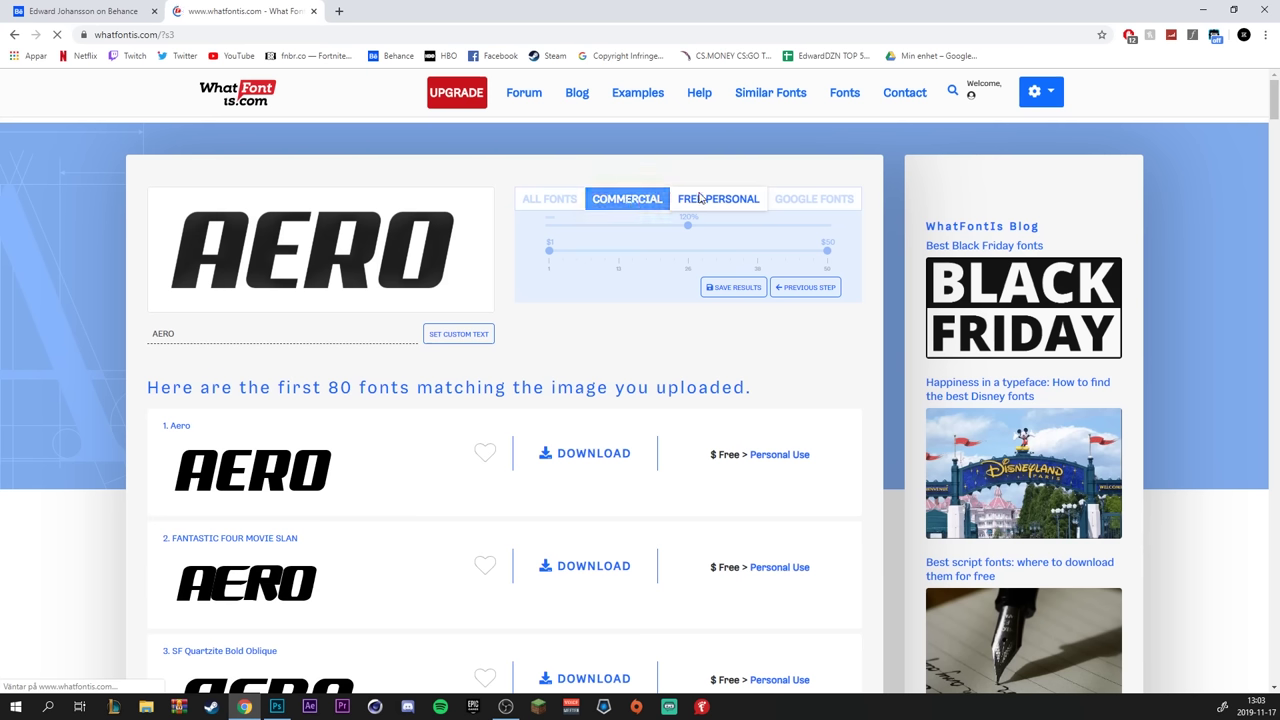
{"action": "left_click", "coordinate": [812, 199]}
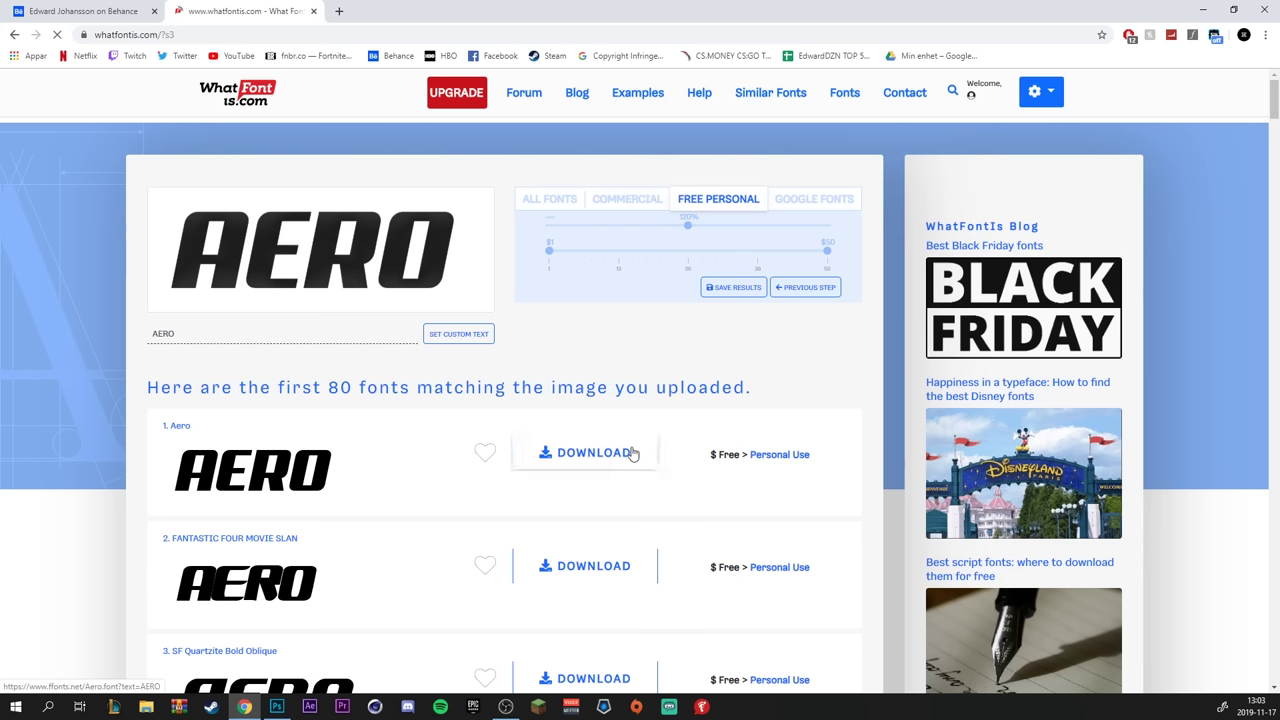
{"action": "left_click", "coordinate": [591, 458]}
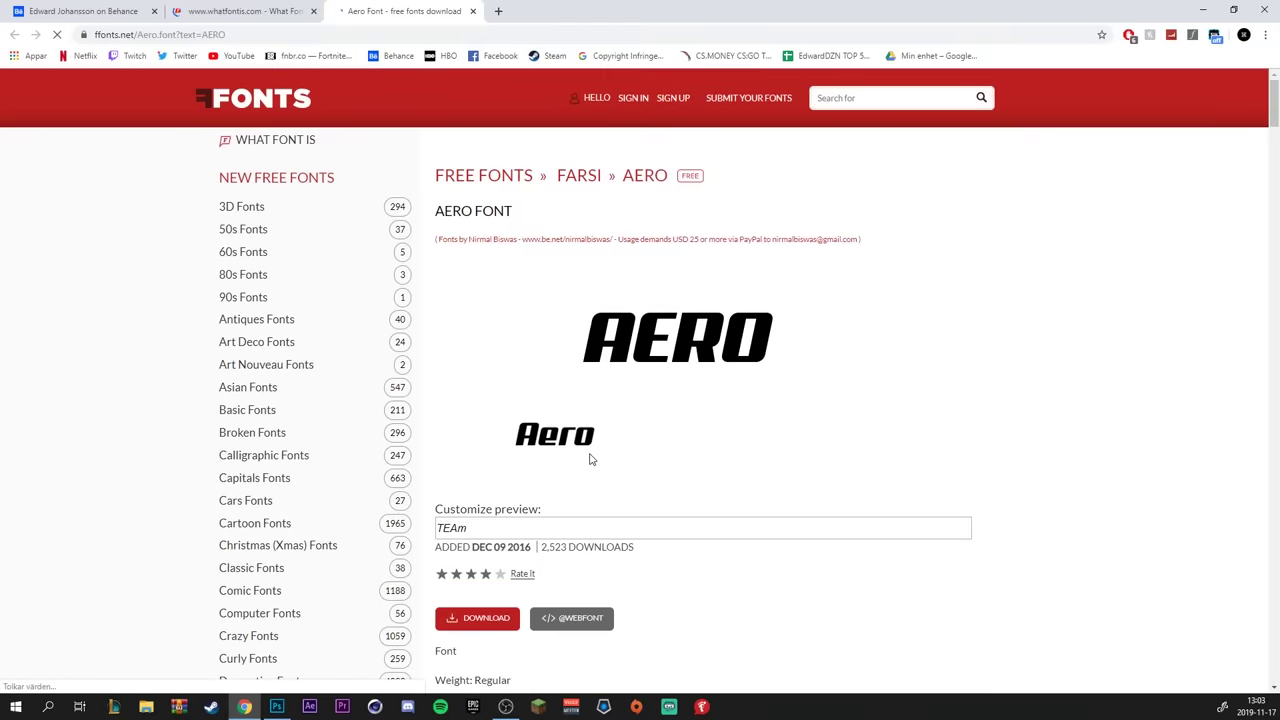
{"action": "left_click", "coordinate": [476, 11]}
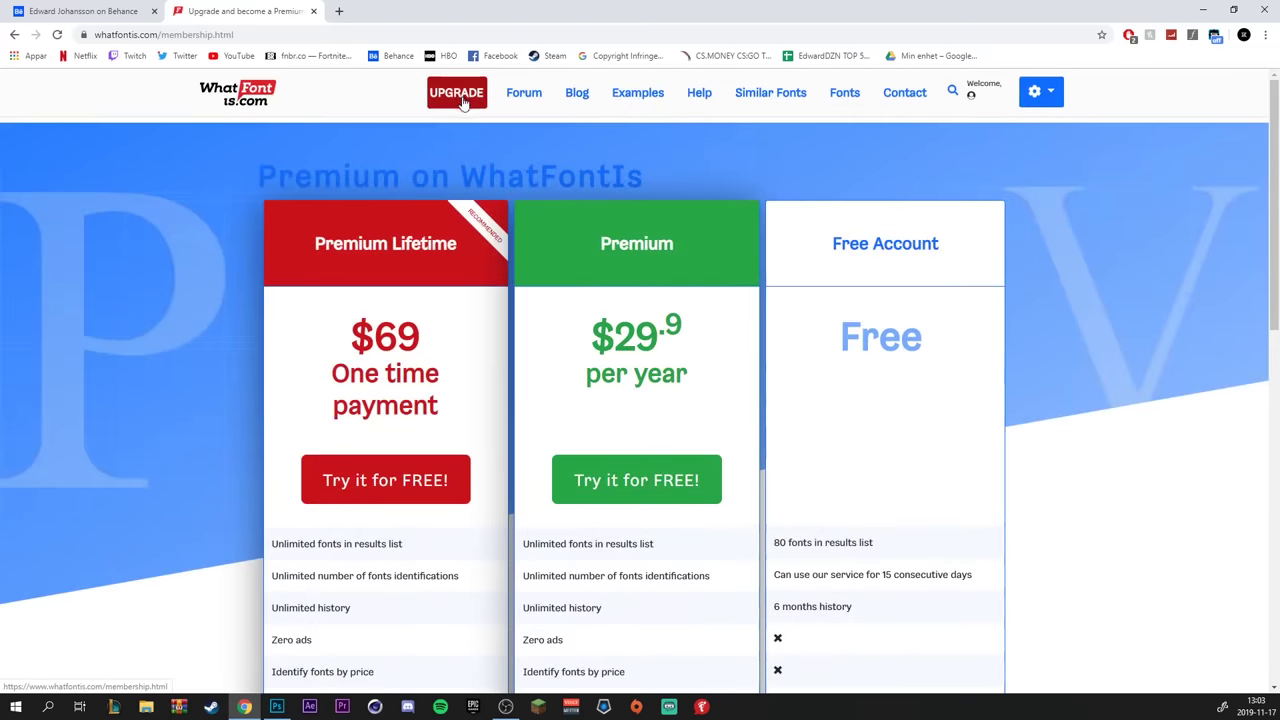
{"action": "scroll", "coordinate": [445, 258], "scroll_direction": "down", "scroll_amount": 2}
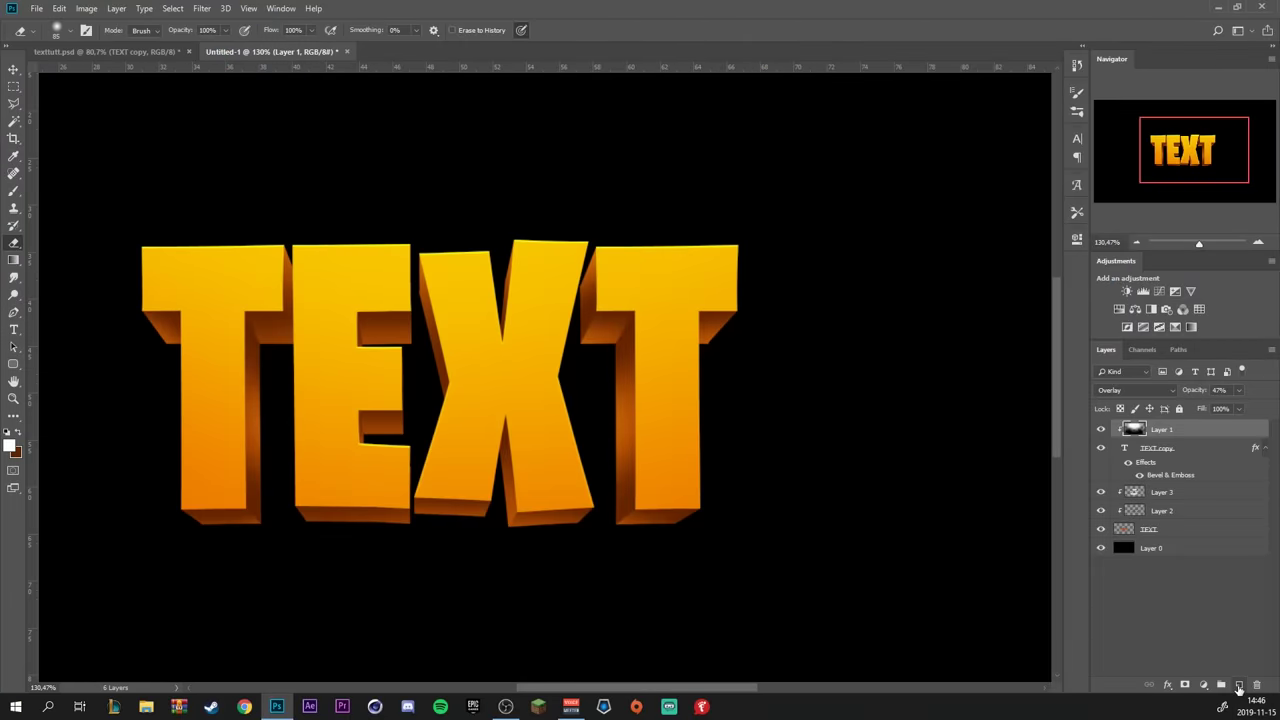
Back in Photoshop, add a new layer above Layer 1 and briefly hide and show the TEXT copy layer
{"action": "left_click", "coordinate": [1101, 466]}
{"action": "left_click", "coordinate": [1101, 466]}
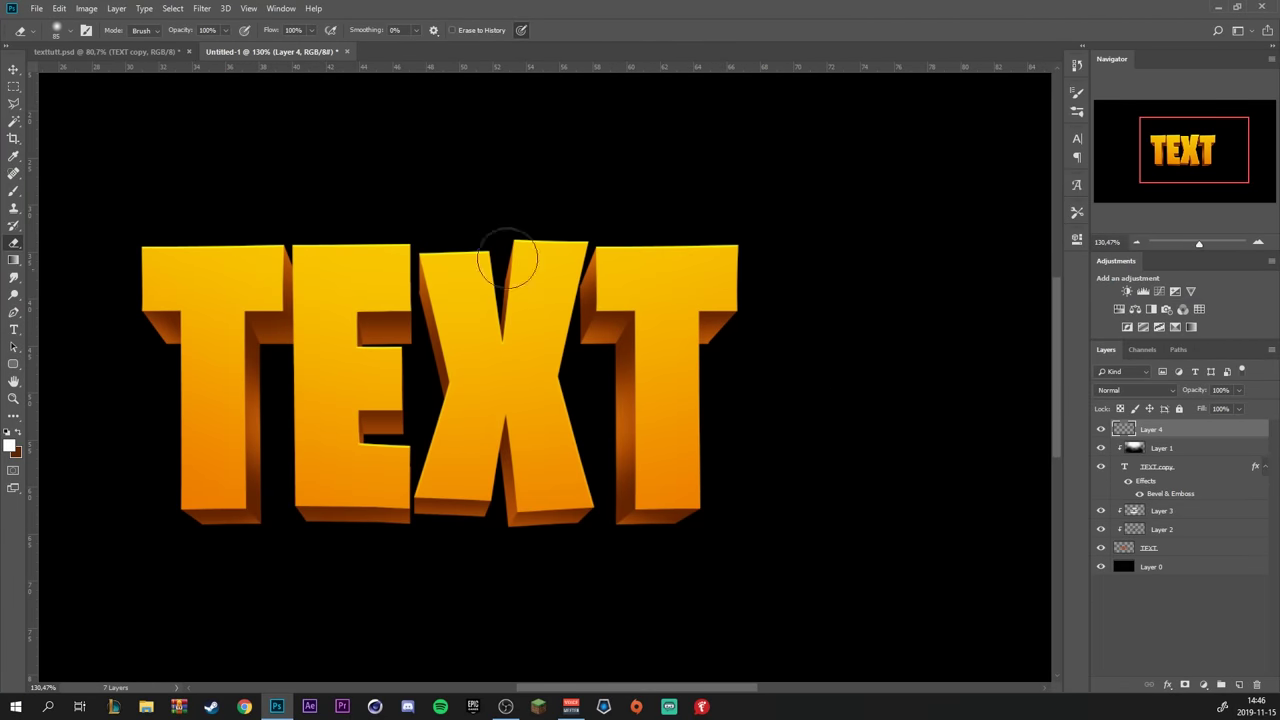
Clip Layer 4 to the layer below and size a soft white brush to about 46 px
{"action": "right_click", "coordinate": [1196, 431]}
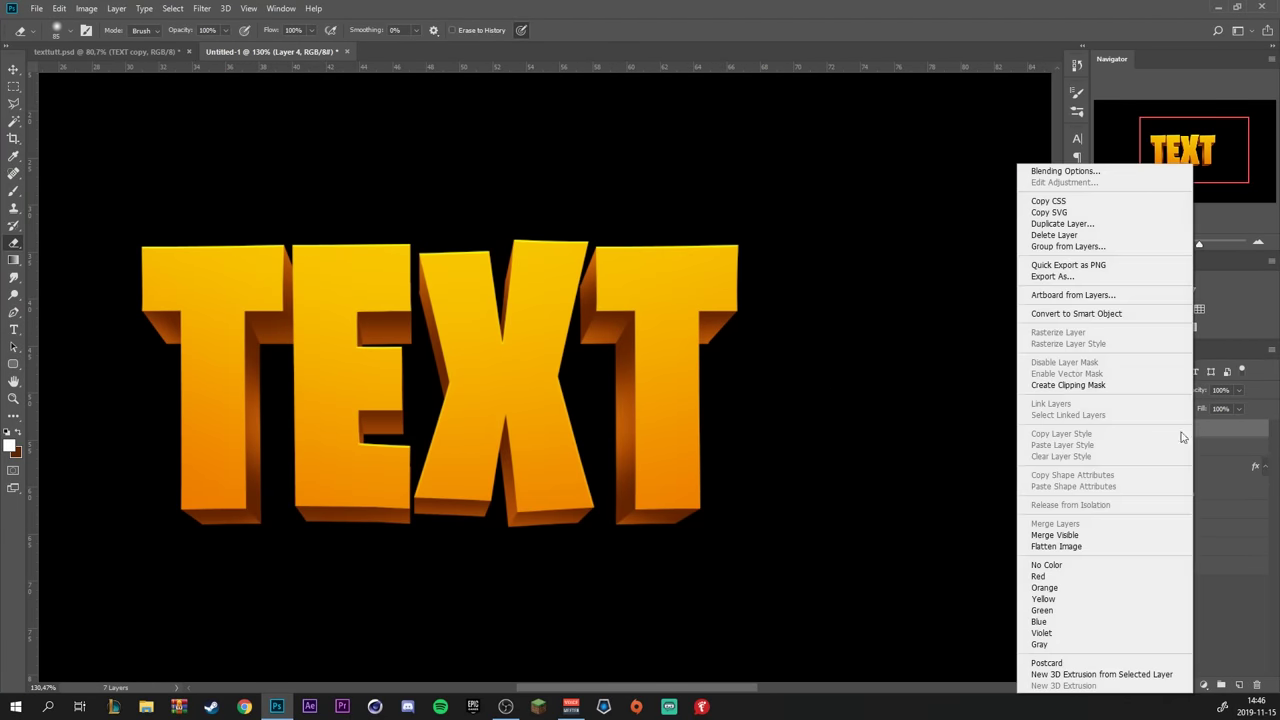
{"action": "left_click", "coordinate": [1068, 385]}
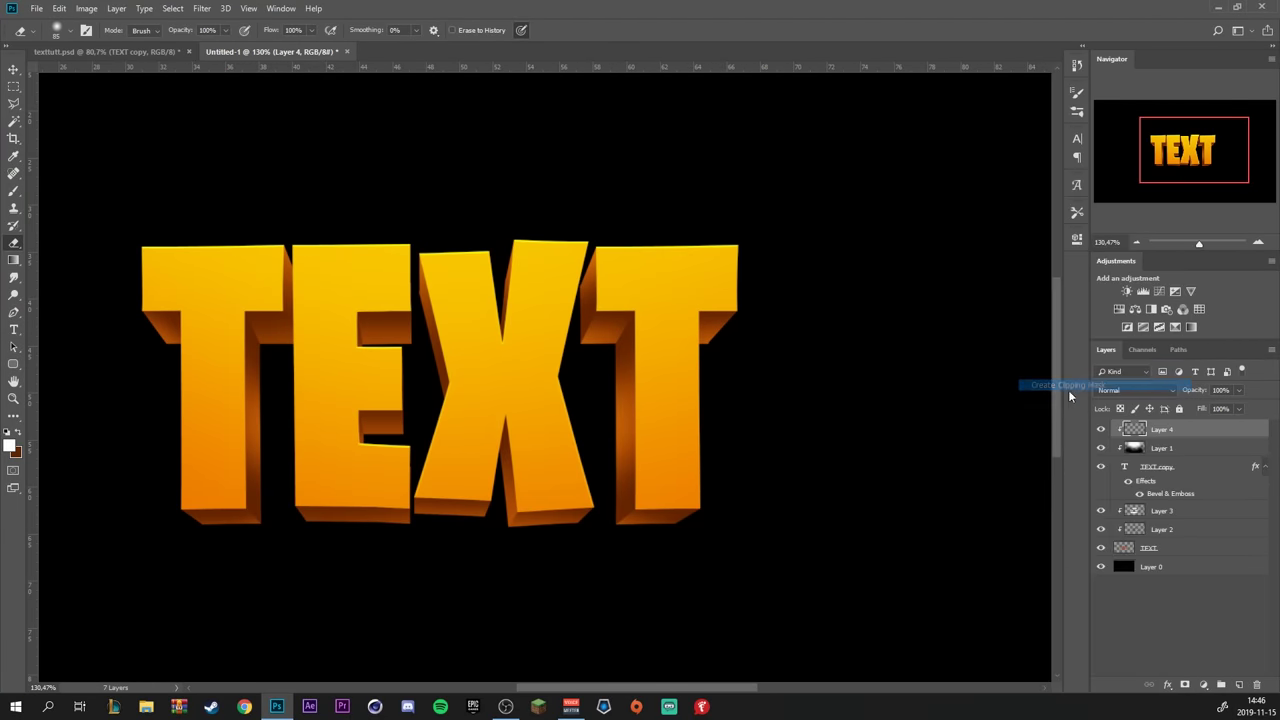
{"action": "left_click", "coordinate": [15, 191]}
{"action": "left_click_drag", "start_coordinate": [163, 408], "coordinate": [138, 417]}
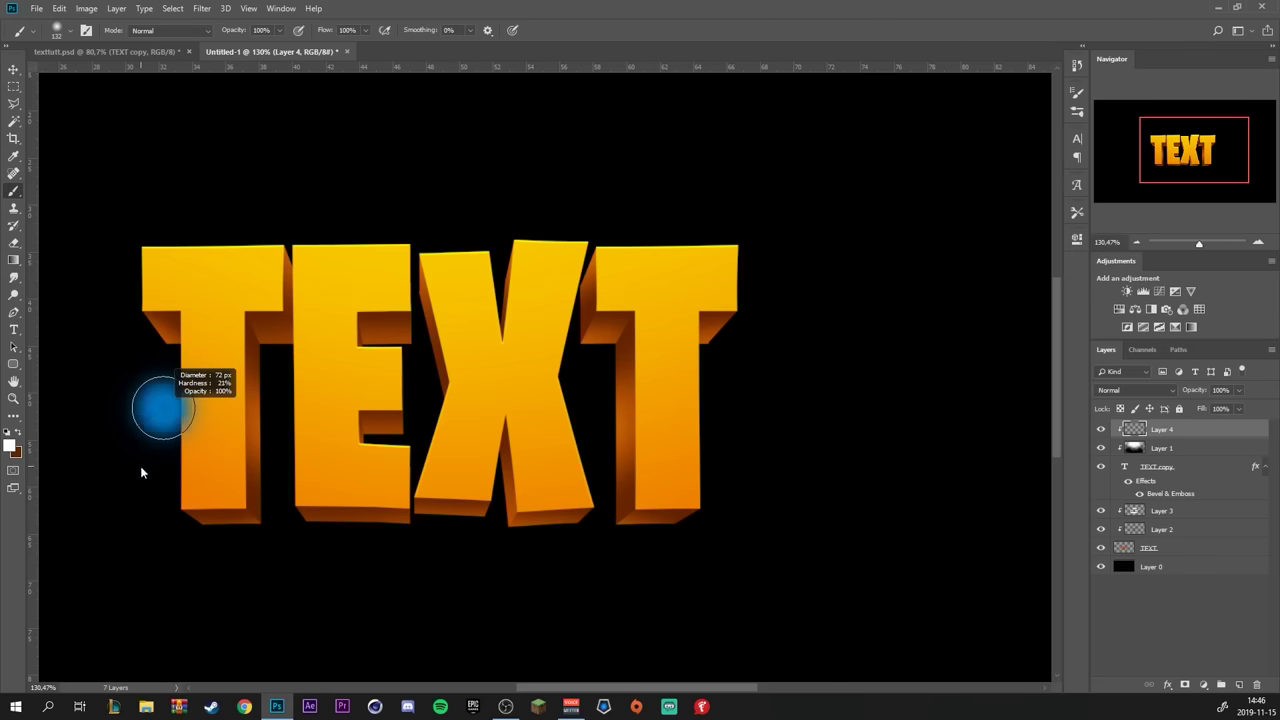
{"action": "left_click_drag", "start_coordinate": [141, 470], "coordinate": [143, 472]}
{"action": "left_click_drag", "start_coordinate": [193, 370], "coordinate": [186, 366]}
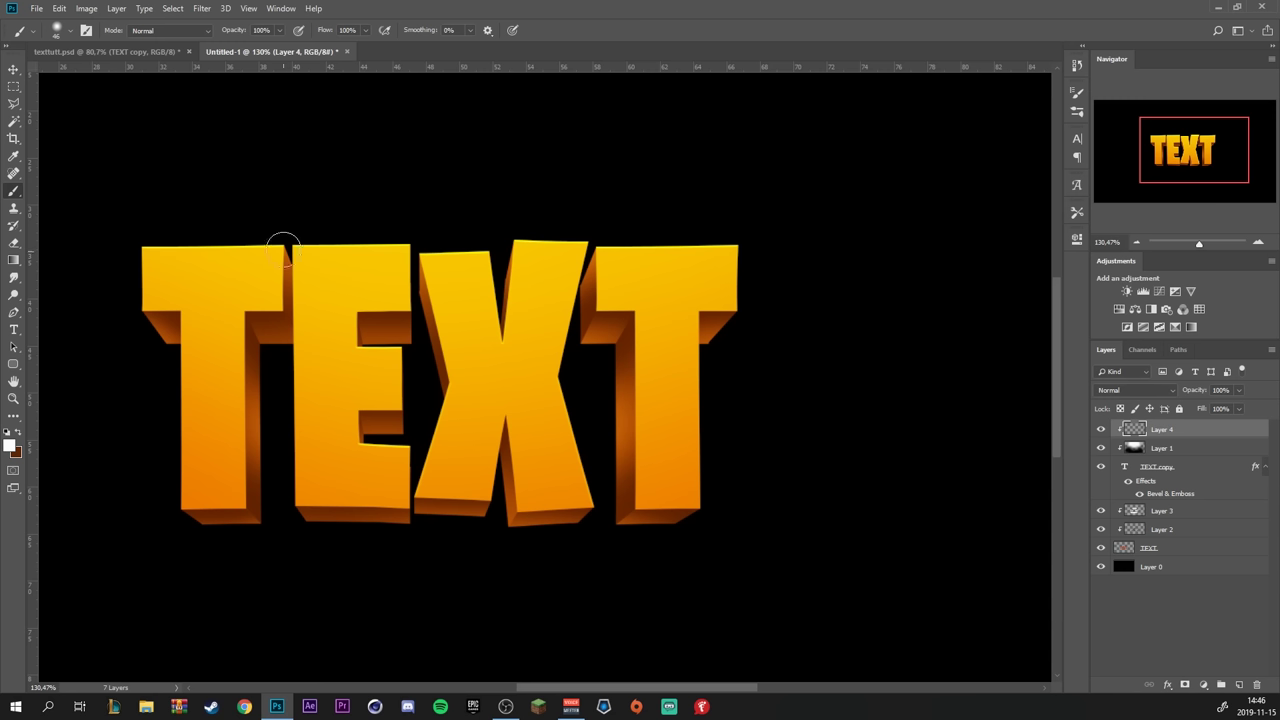
Paint parallel white diagonal shine streaks across all the letters of TEXT on Layer 4, including the first T's upper corner
{"action": "left_click_drag", "start_coordinate": [311, 191], "coordinate": [89, 549]}
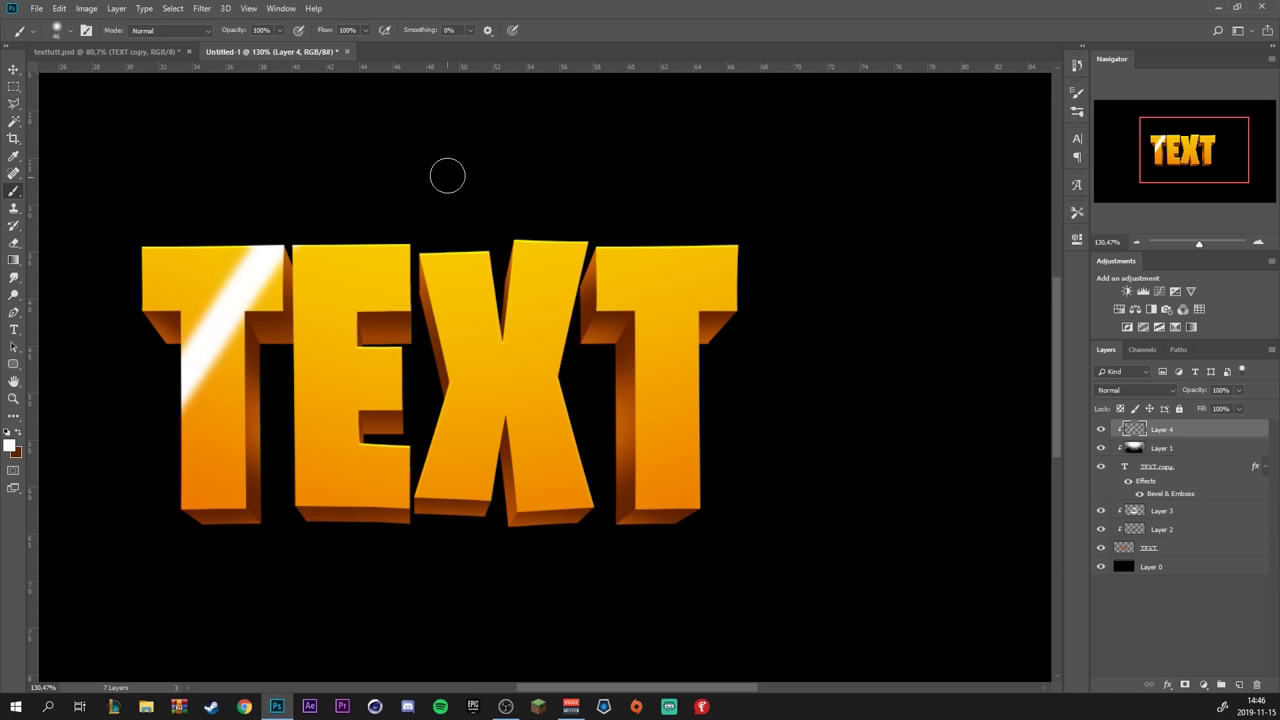
{"action": "left_click_drag", "start_coordinate": [446, 177], "coordinate": [120, 580]}
{"action": "left_click_drag", "start_coordinate": [580, 176], "coordinate": [361, 639]}
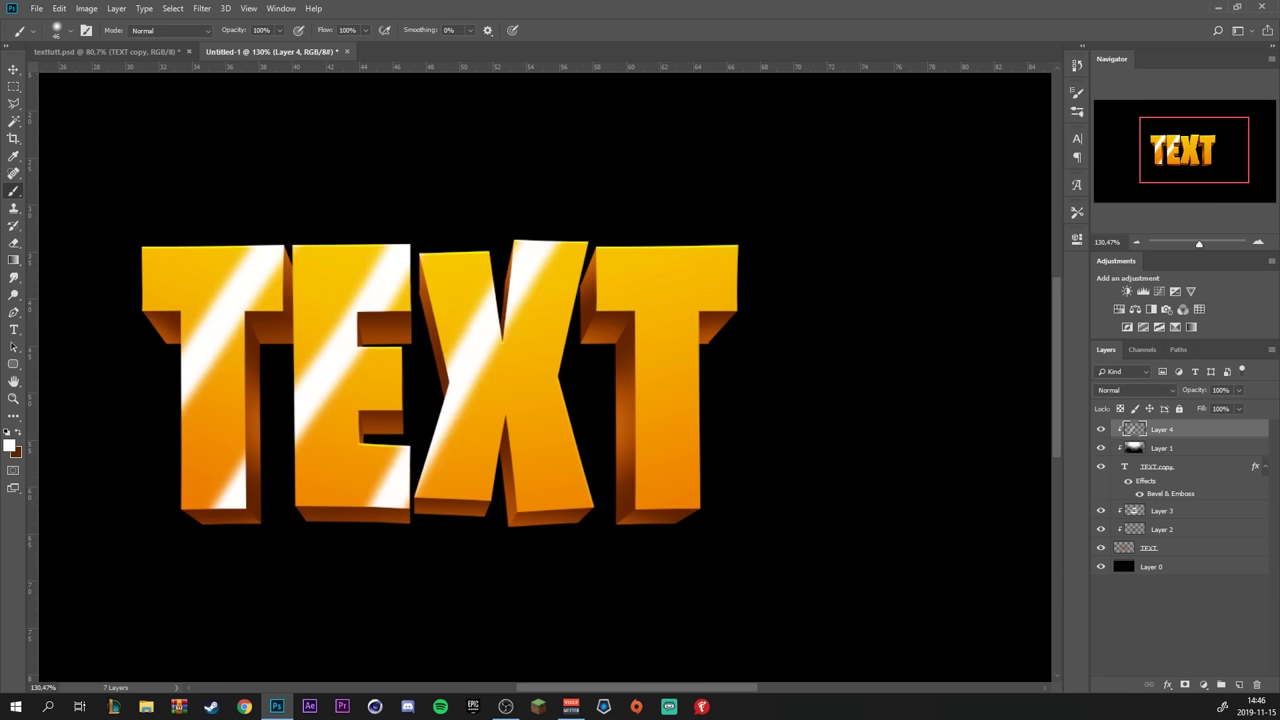
{"action": "left_click_drag", "start_coordinate": [686, 177], "coordinate": [380, 690]}
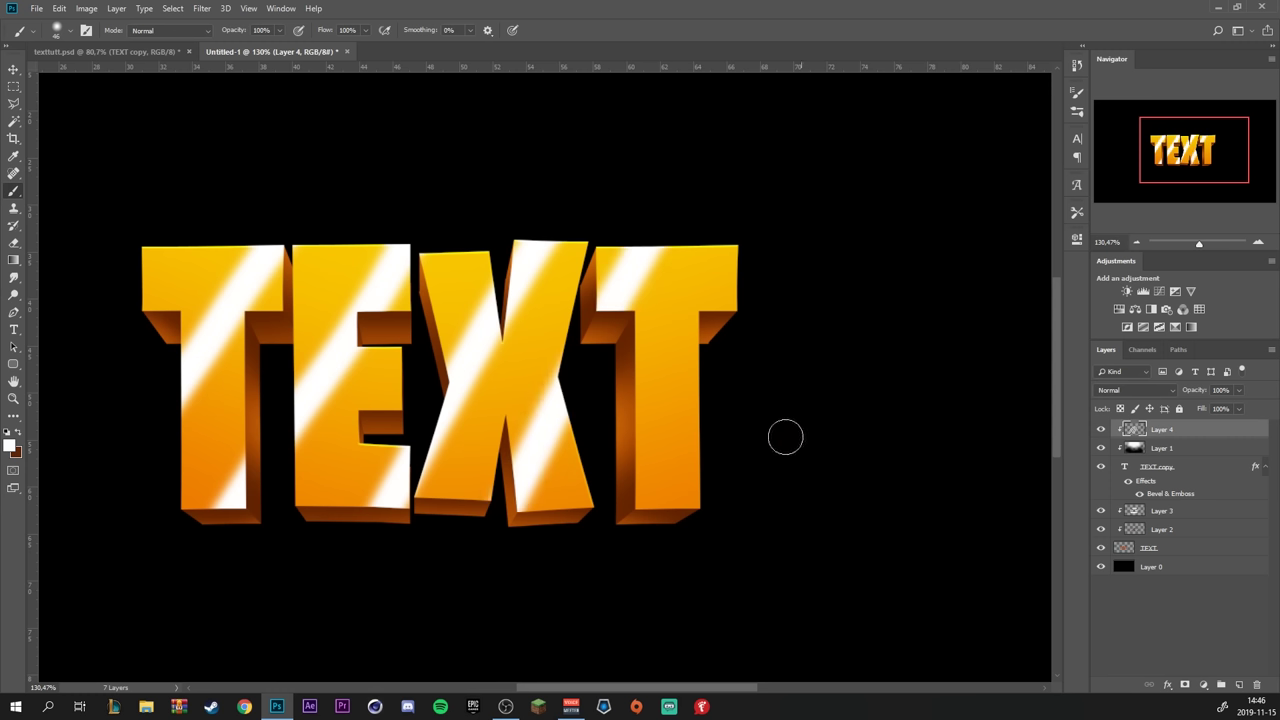
{"action": "left_click_drag", "start_coordinate": [798, 317], "coordinate": [518, 700]}
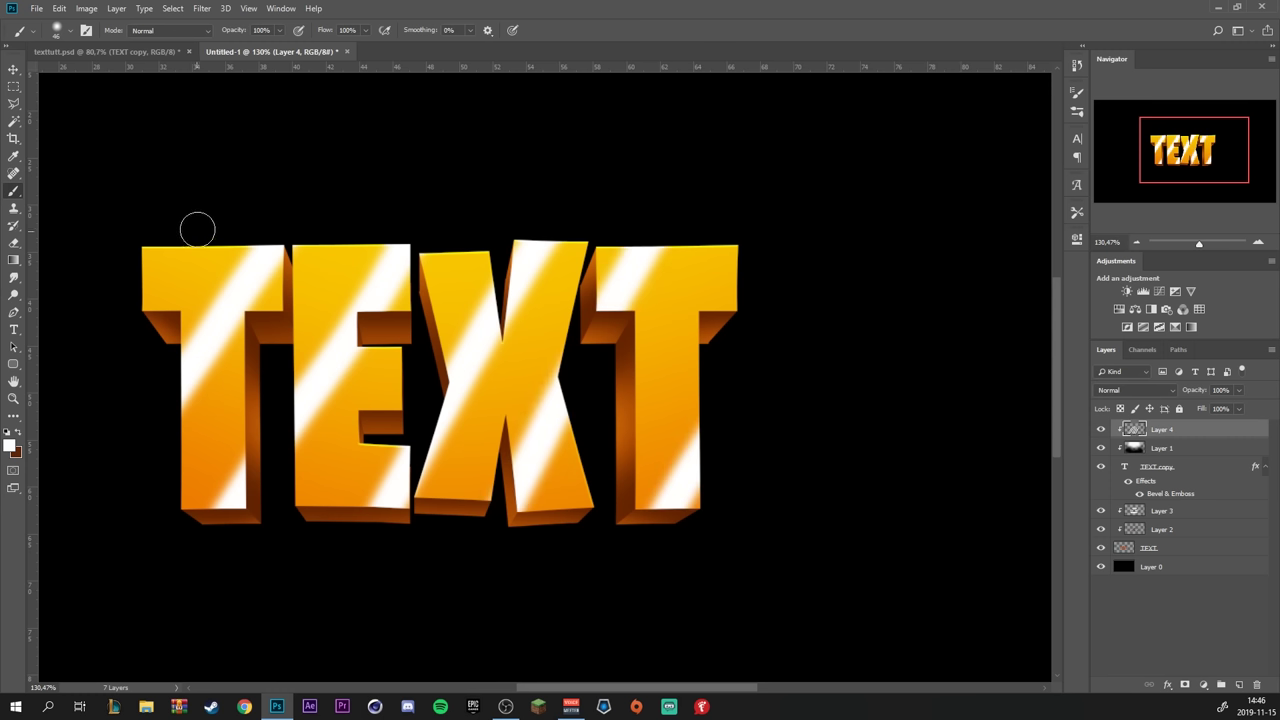
{"action": "left_click_drag", "start_coordinate": [194, 226], "coordinate": [83, 303]}
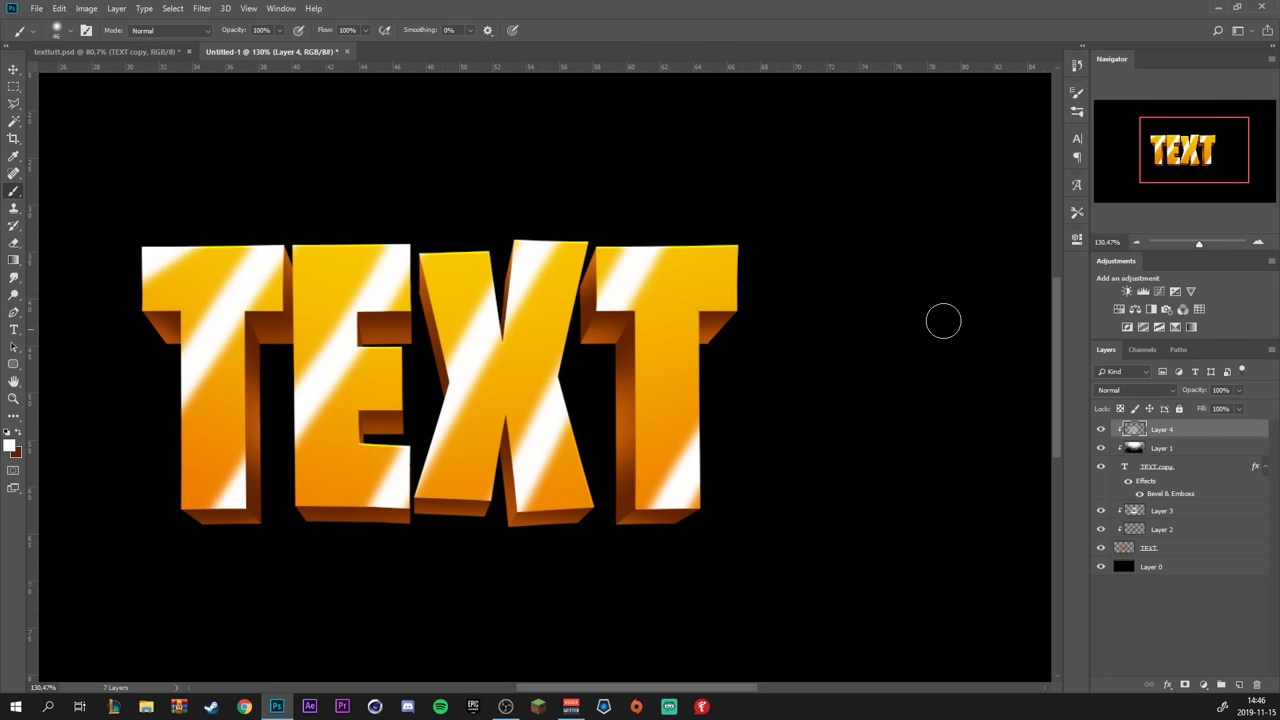
Set Layer 4's blend mode to Overlay and lower its opacity to 36%
{"action": "left_click", "coordinate": [1119, 390]}
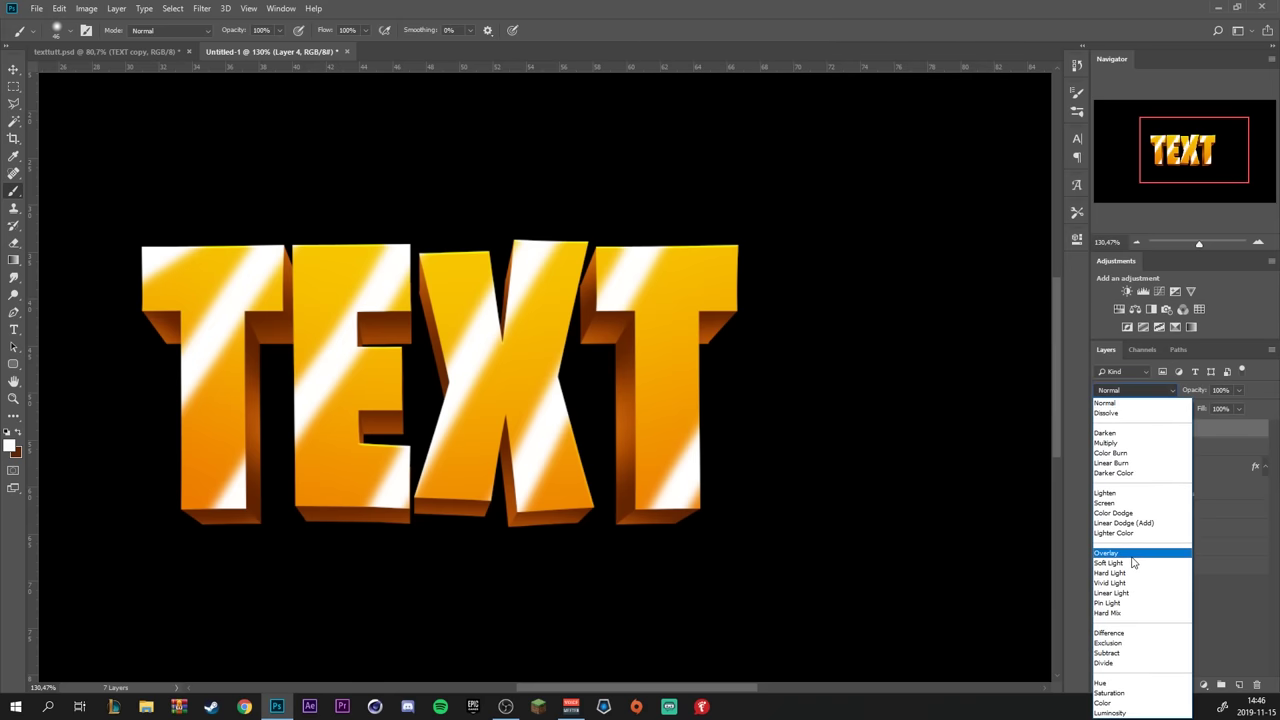
{"action": "left_click", "coordinate": [1138, 538]}
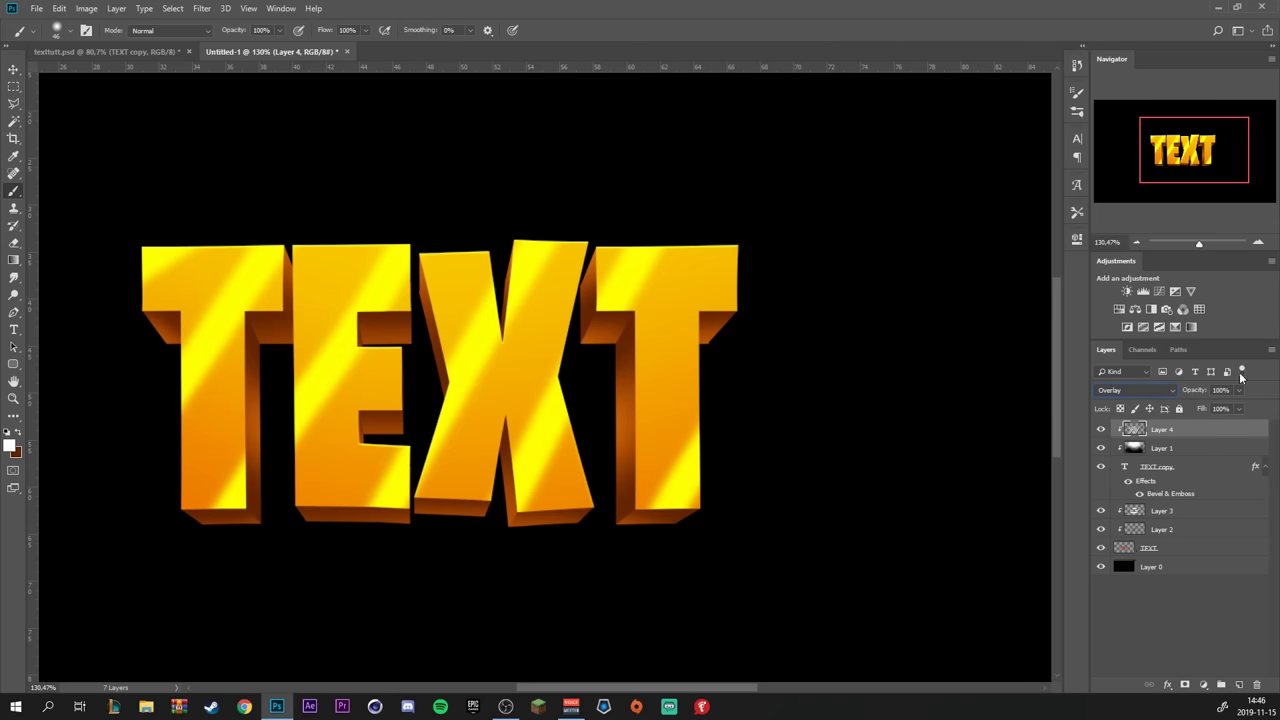
{"action": "left_click", "coordinate": [1238, 391]}
{"action": "mouse_move", "coordinate": [1237, 404]}
{"action": "left_mouse_down"}
{"action": "mouse_move", "coordinate": [1186, 410]}
{"action": "mouse_move", "coordinate": [1203, 411]}
{"action": "left_mouse_up"}
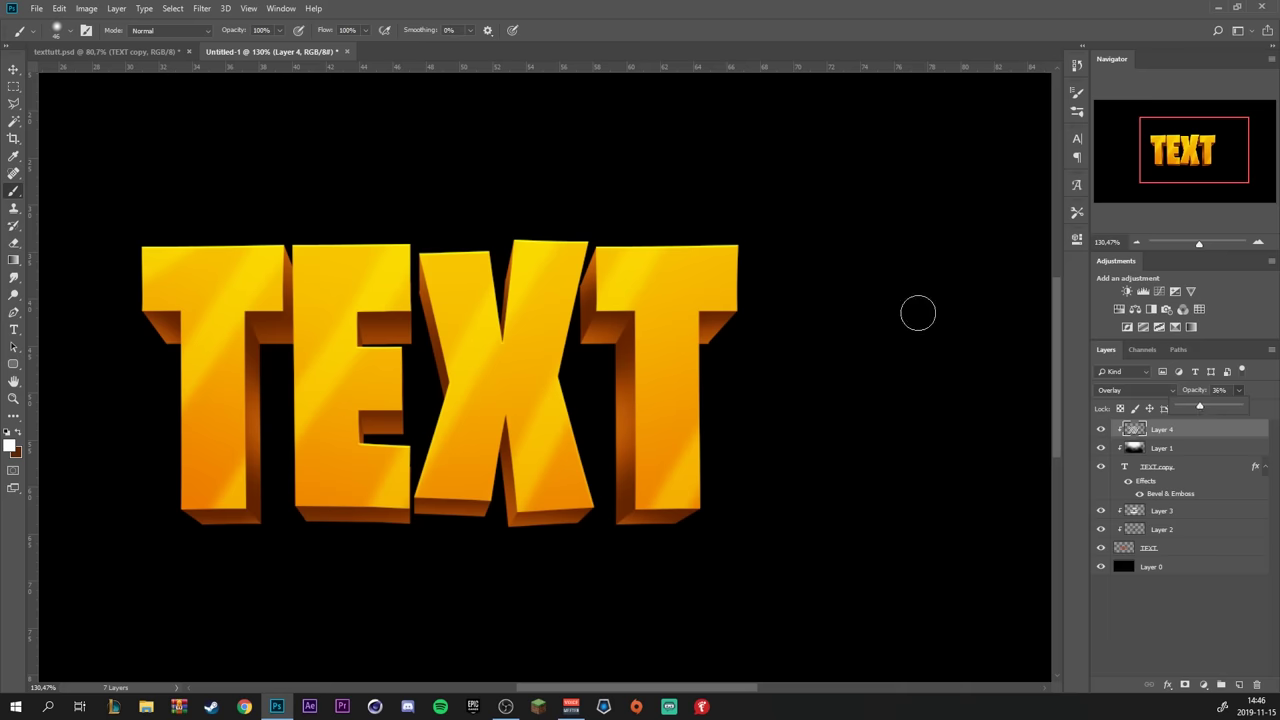
Soften the shine streaks on Layer 4 with a Gaussian Blur of 9.6 pixels radius
{"action": "left_click", "coordinate": [201, 8]}
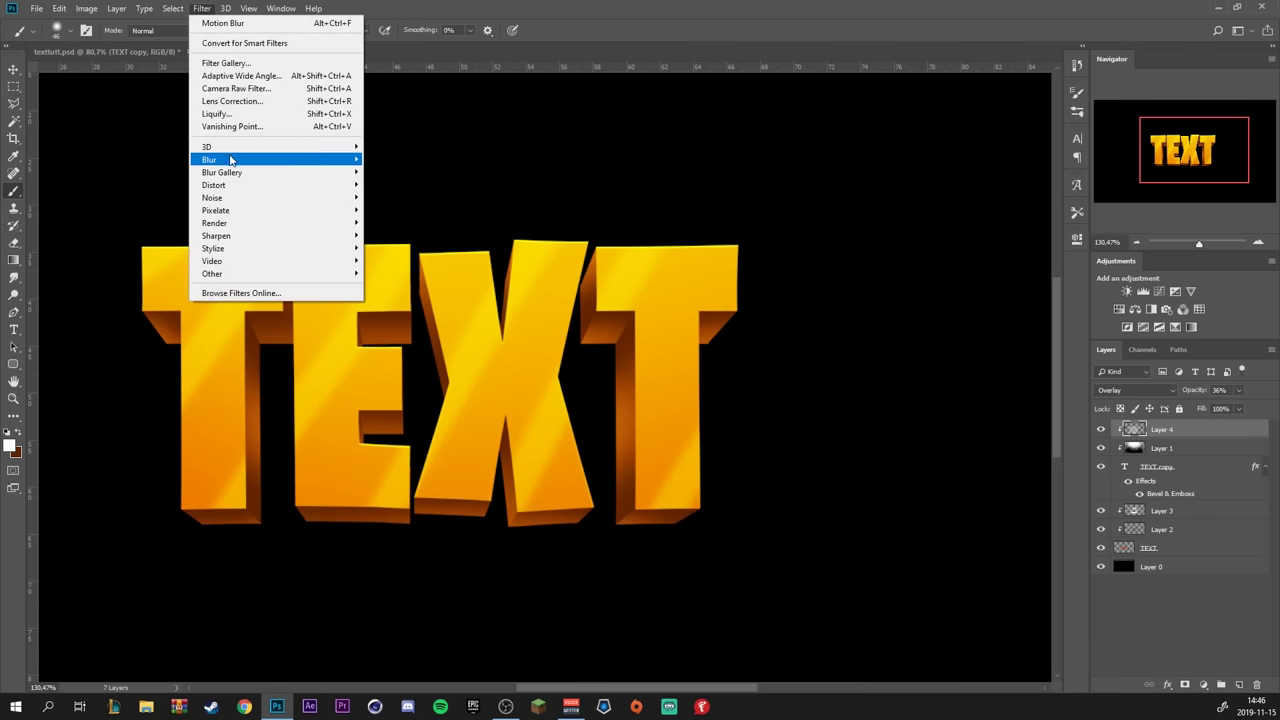
{"action": "mouse_move", "coordinate": [228, 160]}
{"action": "left_click", "coordinate": [390, 210]}
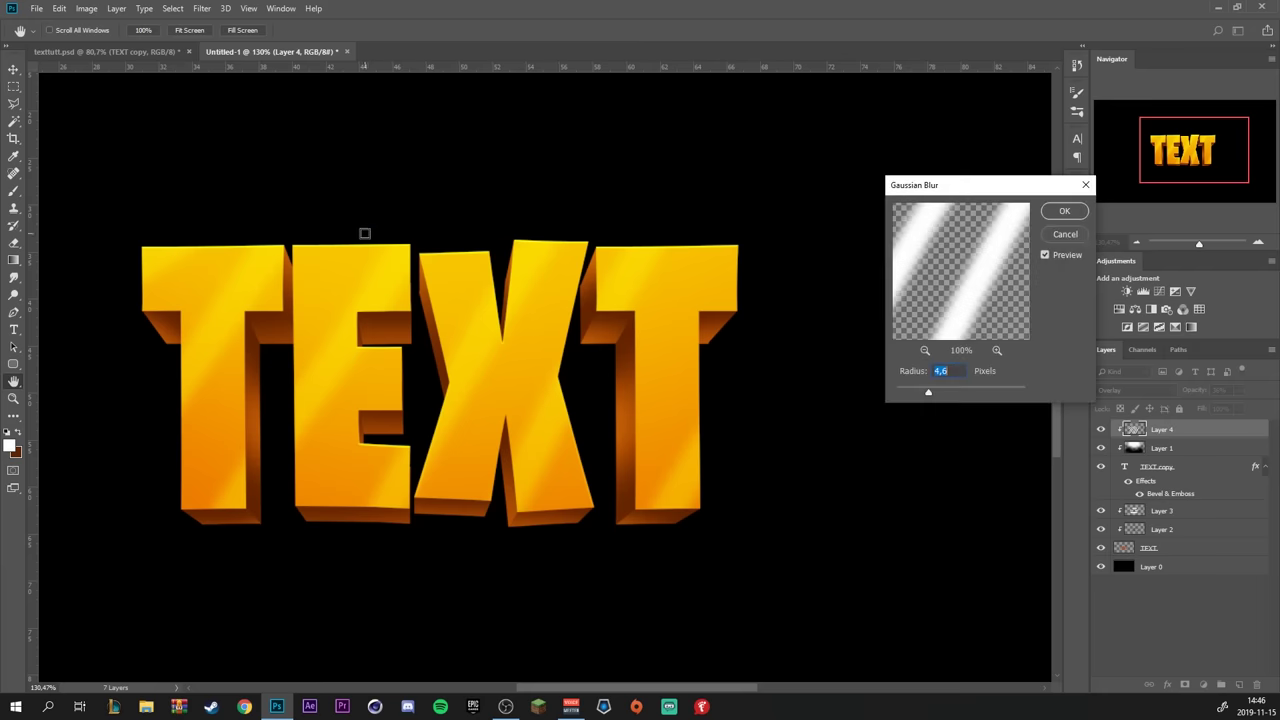
{"action": "left_click", "coordinate": [945, 392]}
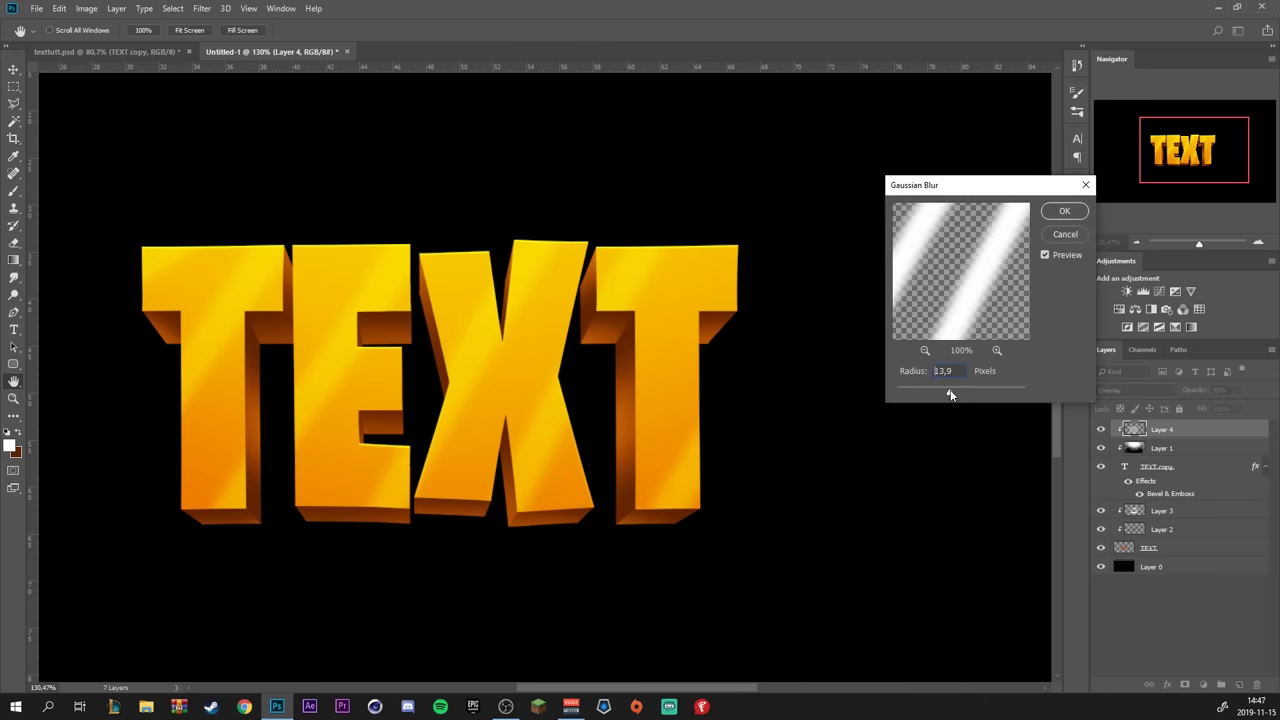
{"action": "left_click", "coordinate": [1066, 210]}
{"action": "key", "text": "b"}
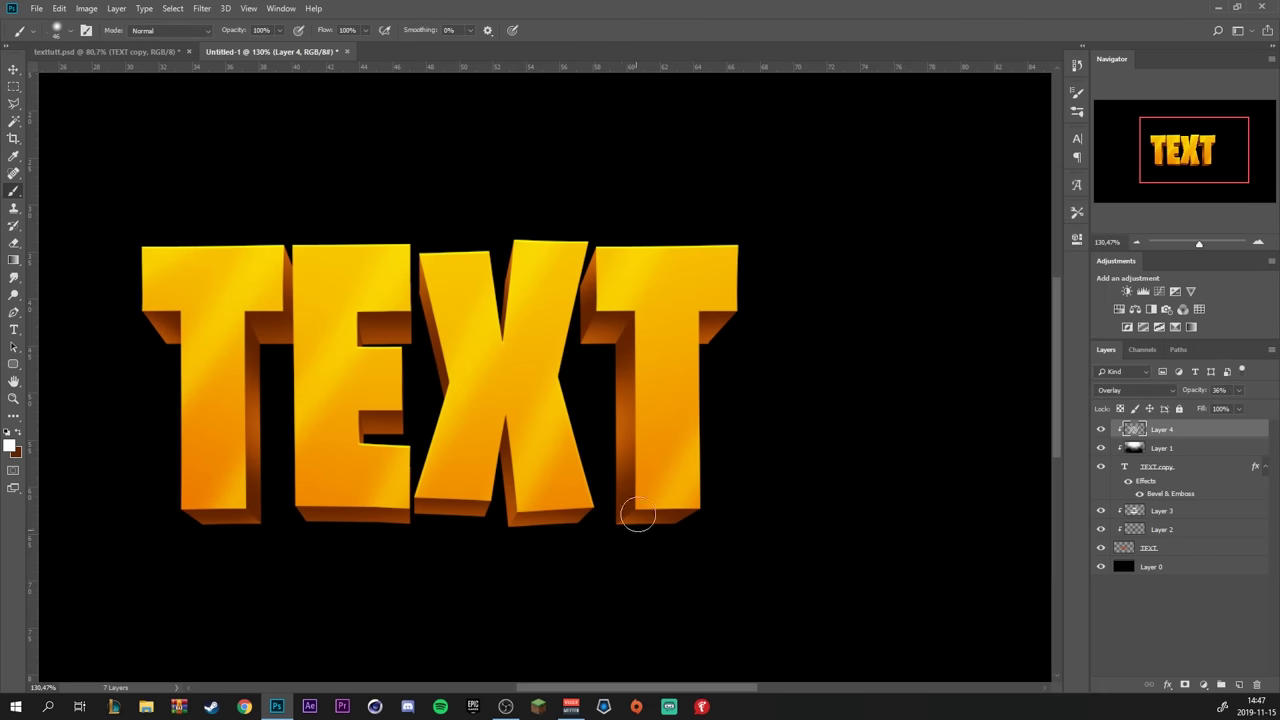
{"action": "scroll", "coordinate": [634, 509], "scroll_direction": "down", "scroll_amount": 5}
{"action": "scroll", "coordinate": [653, 330], "scroll_direction": "up", "scroll_amount": 3}
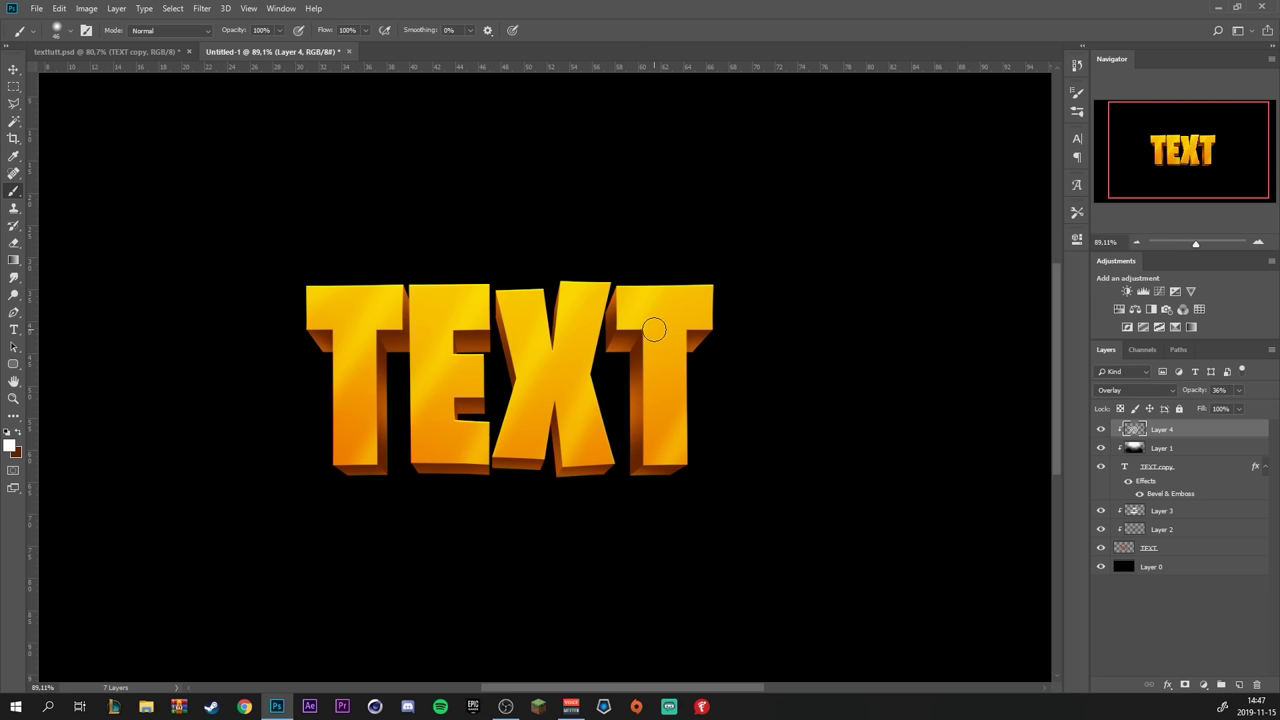